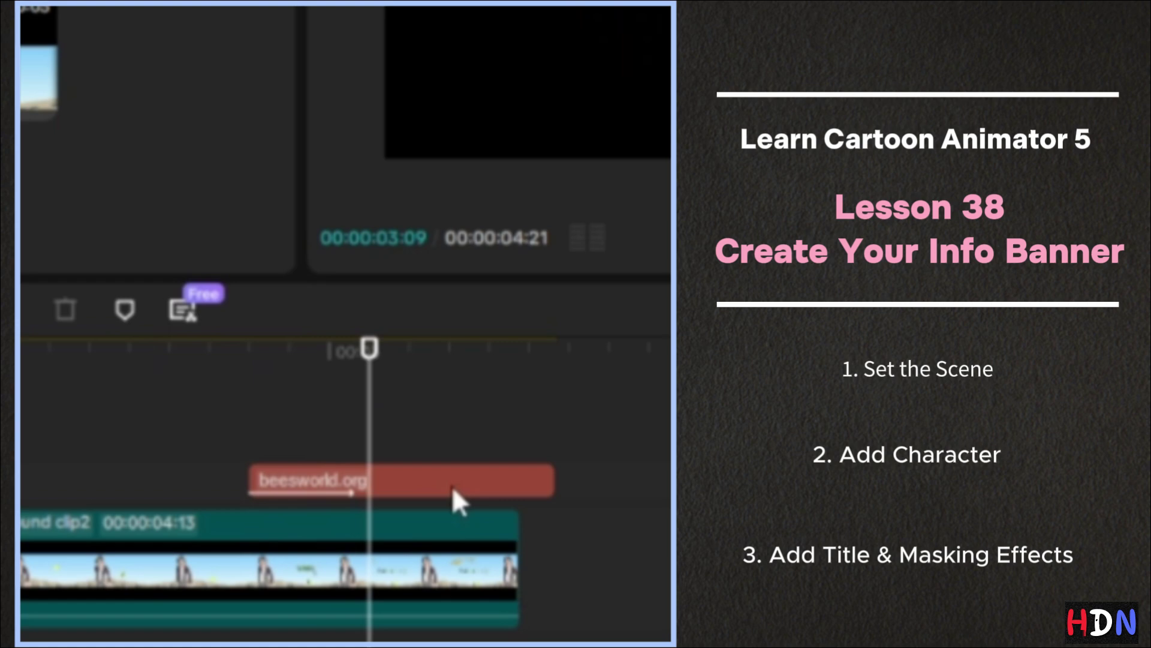
pyautogui.press('Delete')
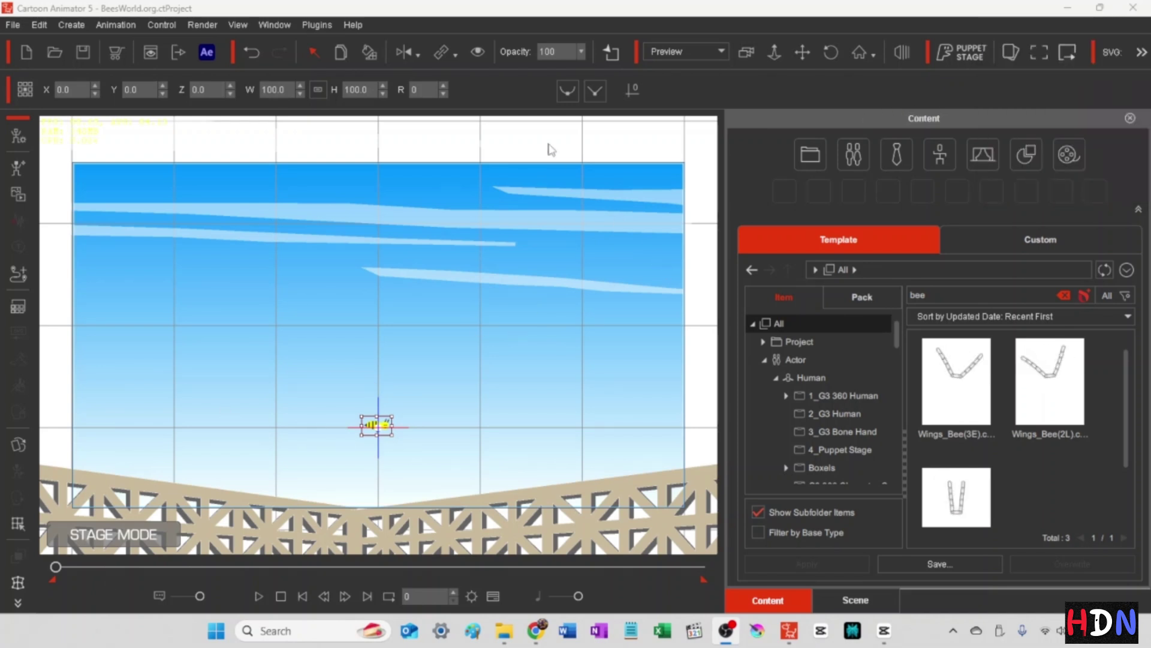
# Step: Enlarge the stage area beside the content library and reframe the scene around the bee
pyautogui.click(406, 139)
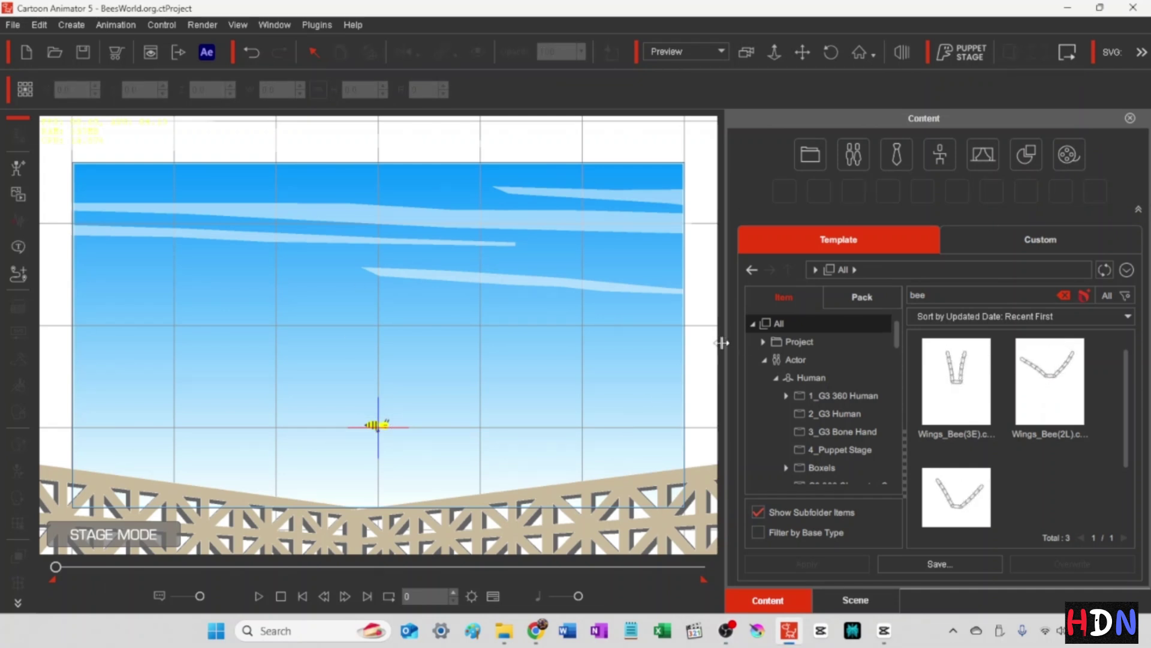
pyautogui.moveTo(721, 342); pyautogui.dragTo(887, 340)
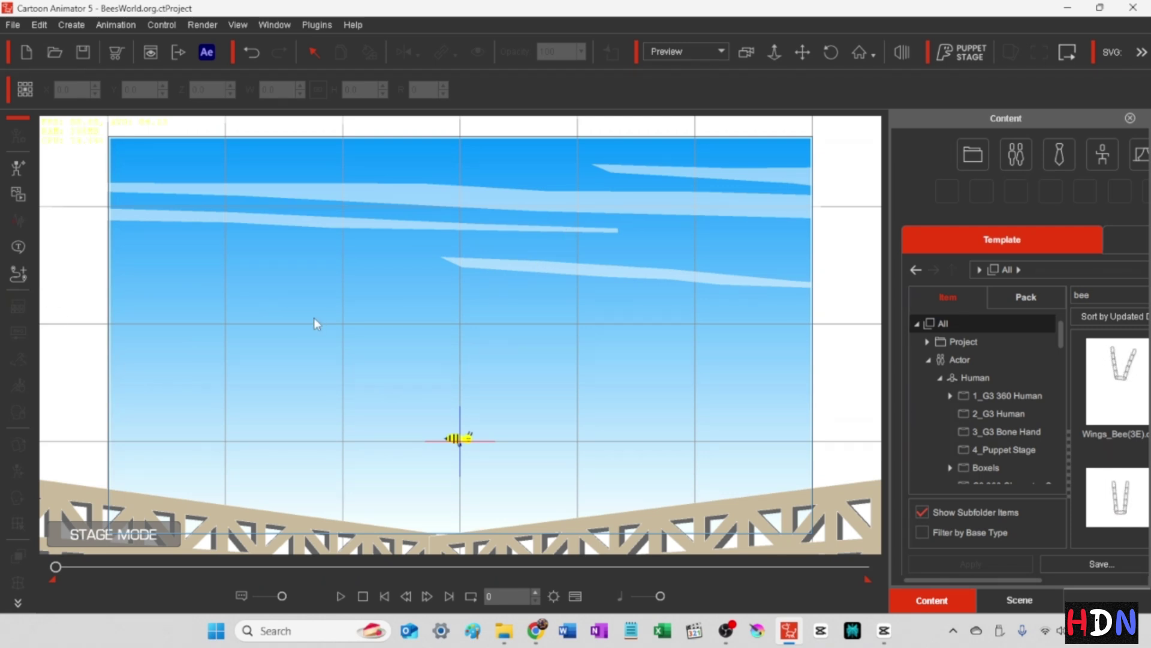
pyautogui.click(459, 443)
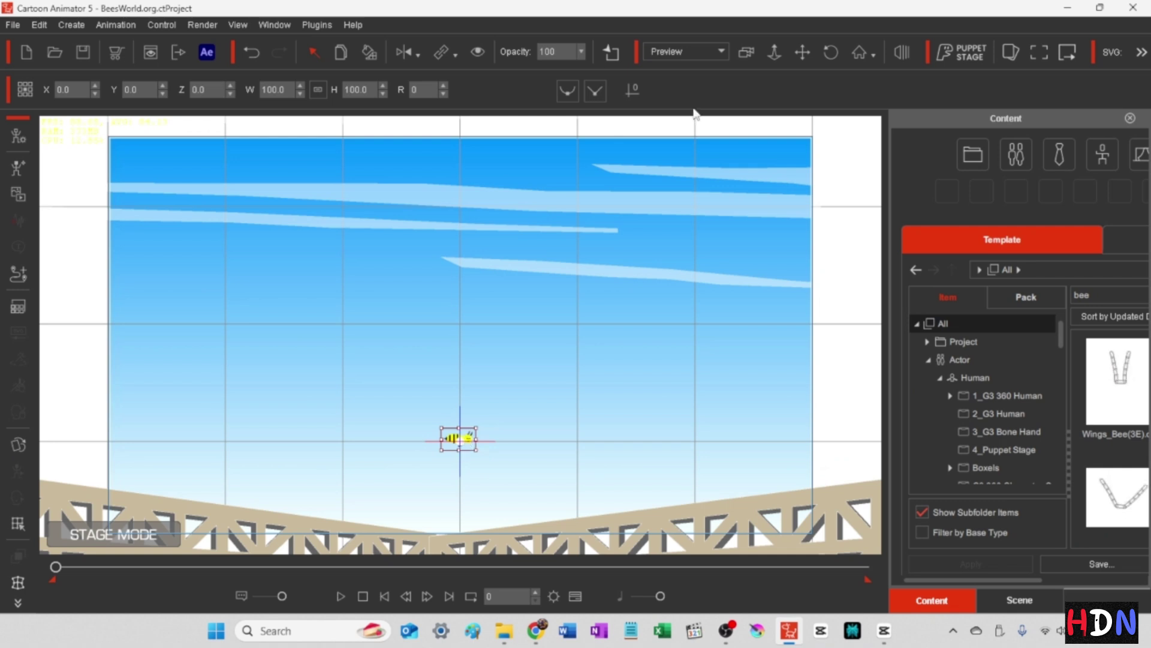
pyautogui.click(802, 52)
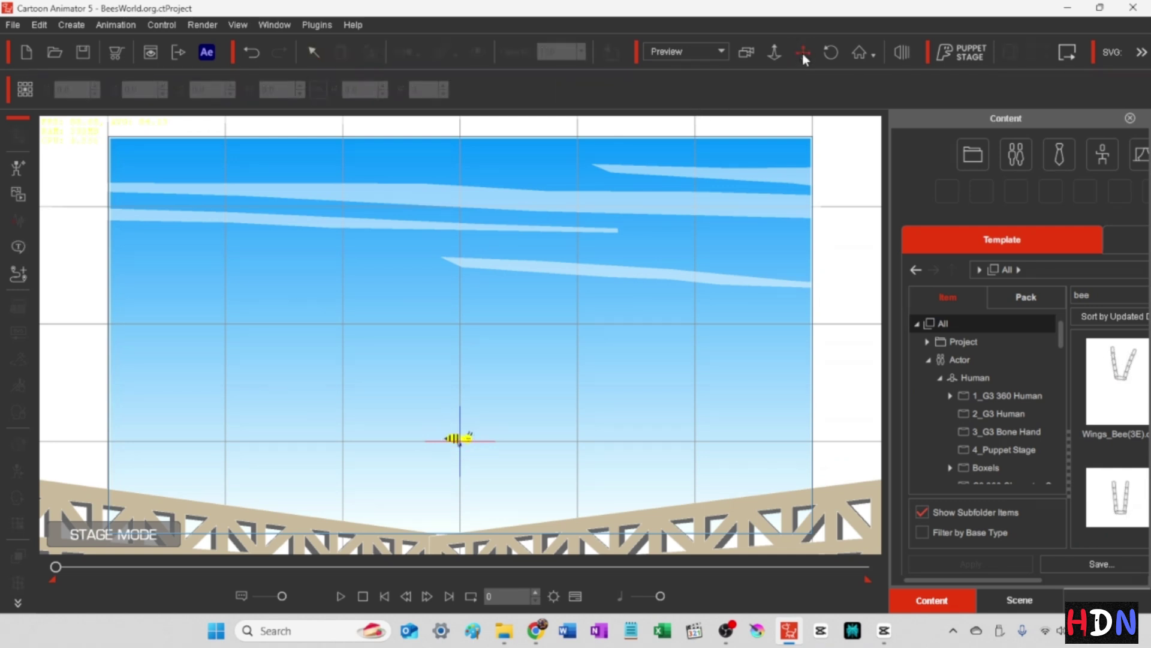
pyautogui.scroll(2, 452, 476)
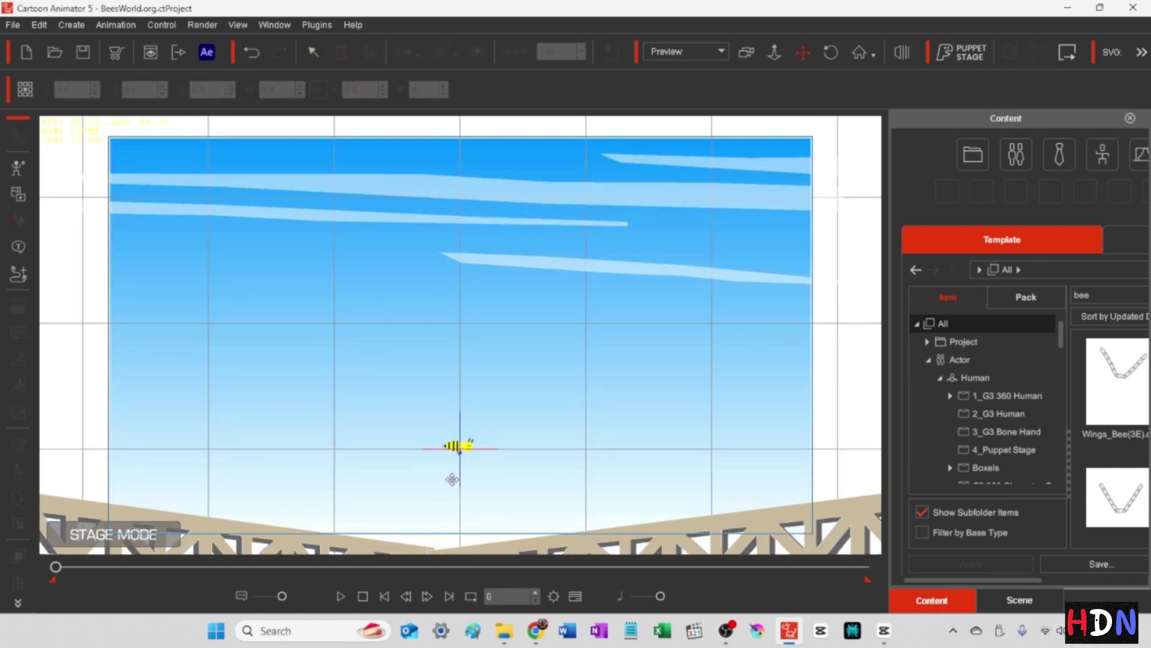
pyautogui.scroll(2, 452, 477)
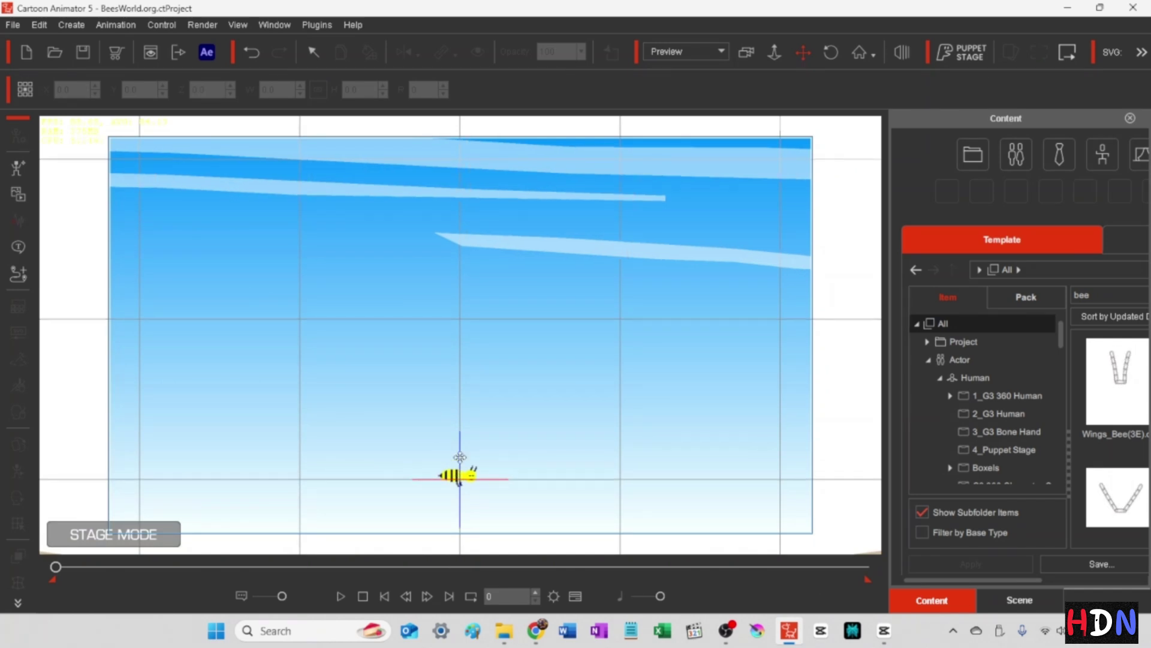
pyautogui.moveTo(457, 459); pyautogui.dragTo(486, 257)
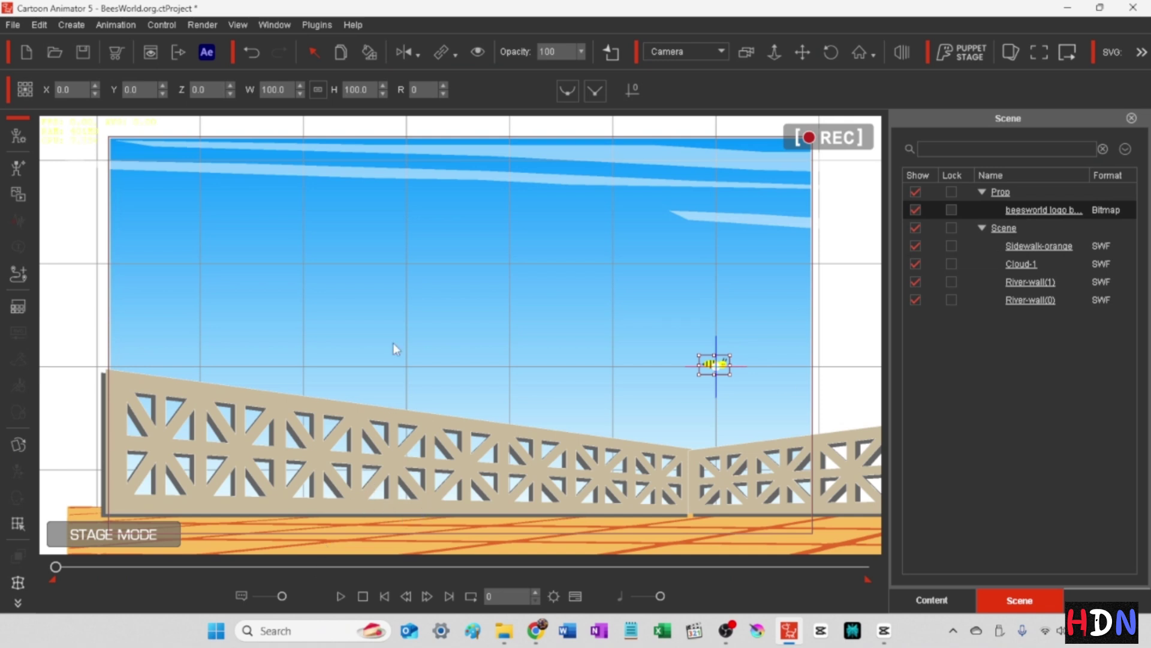
# Step: Open Motion Pilot for the bee logo prop and place its window clear of the bee on the stage
pyautogui.click(18, 606)
pyautogui.click(18, 607)
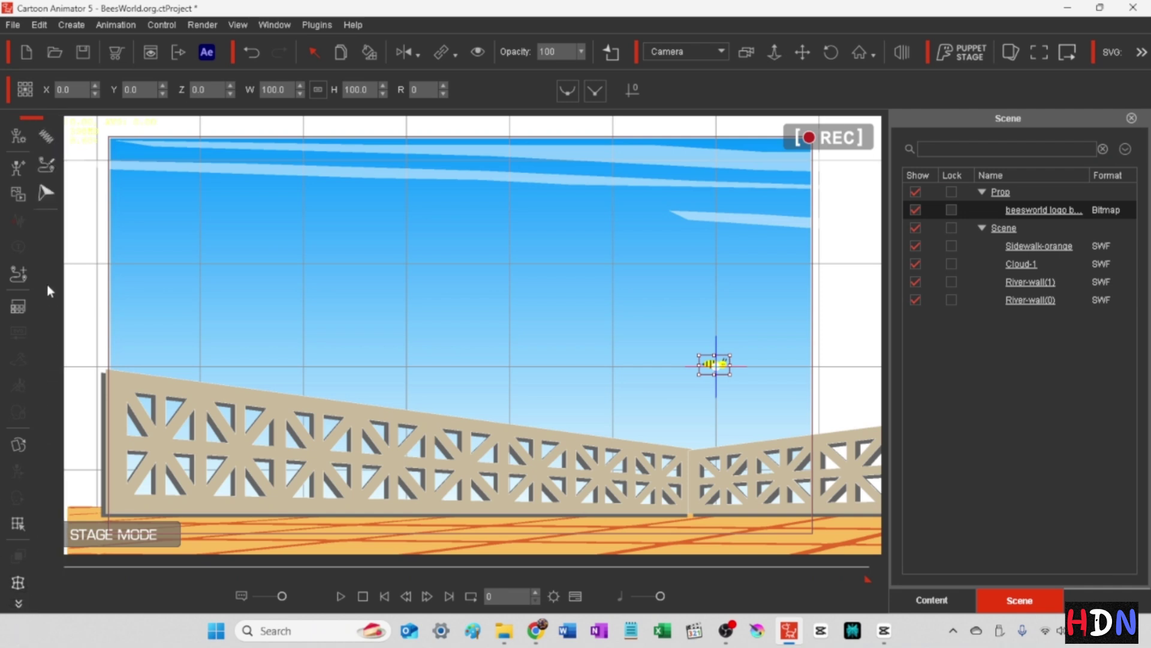
pyautogui.click(43, 191)
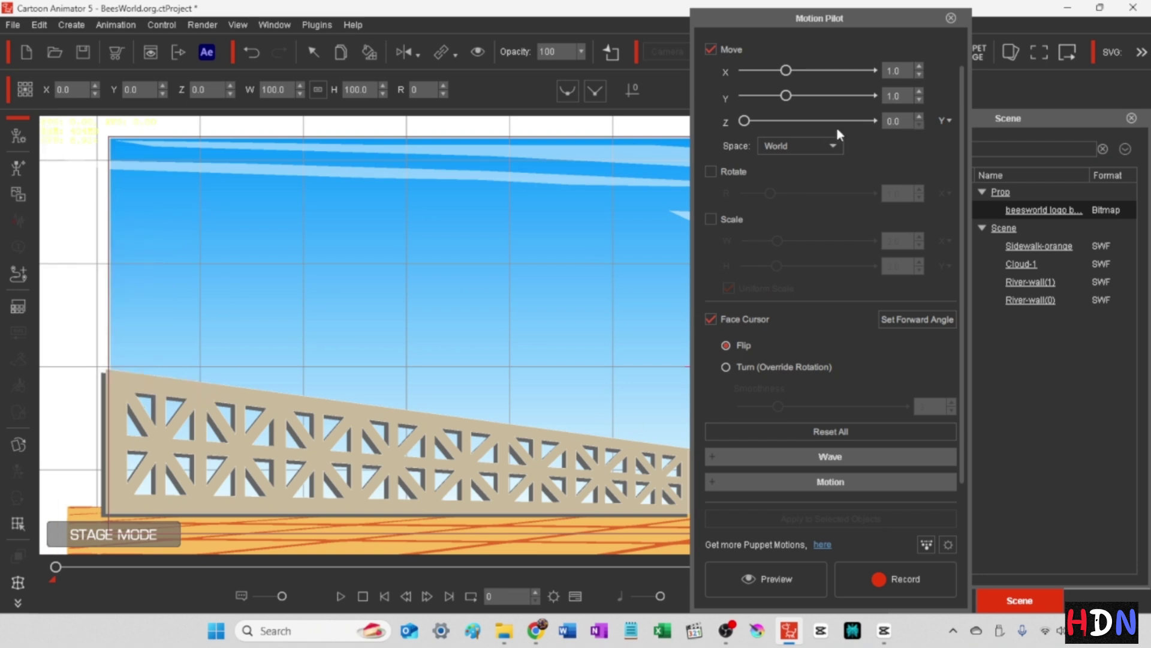
pyautogui.moveTo(816, 22); pyautogui.dragTo(950, 18)
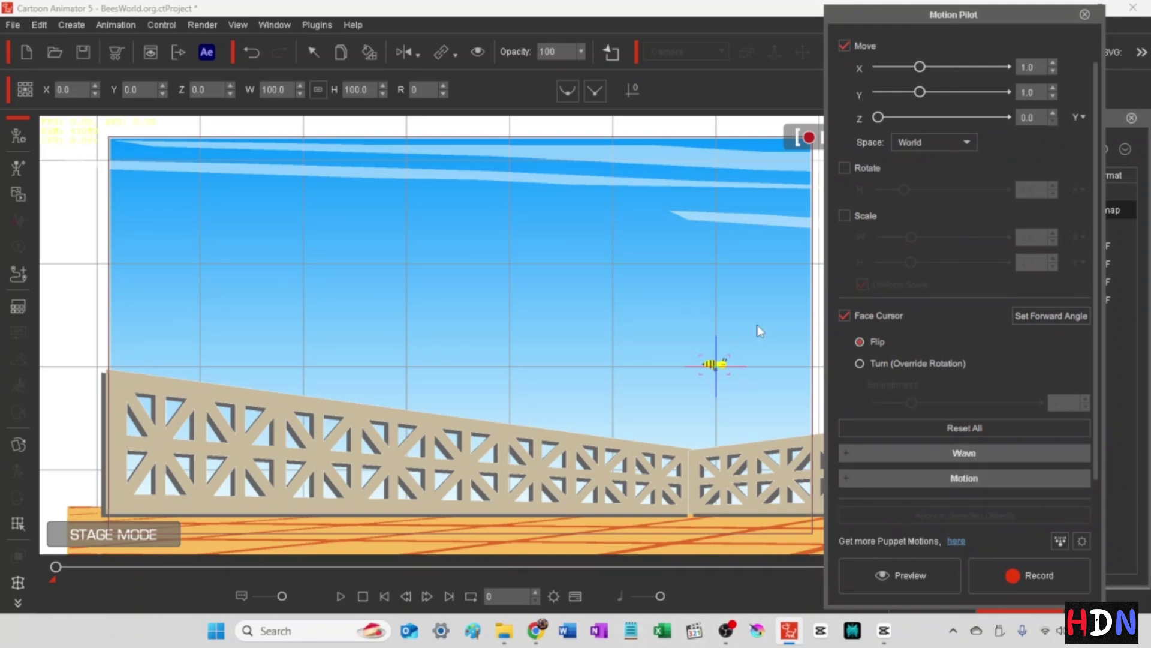
# Step: Preview the bee following the cursor across the sky twice in Motion Pilot, using Flip for Face Cursor
pyautogui.click(903, 577)
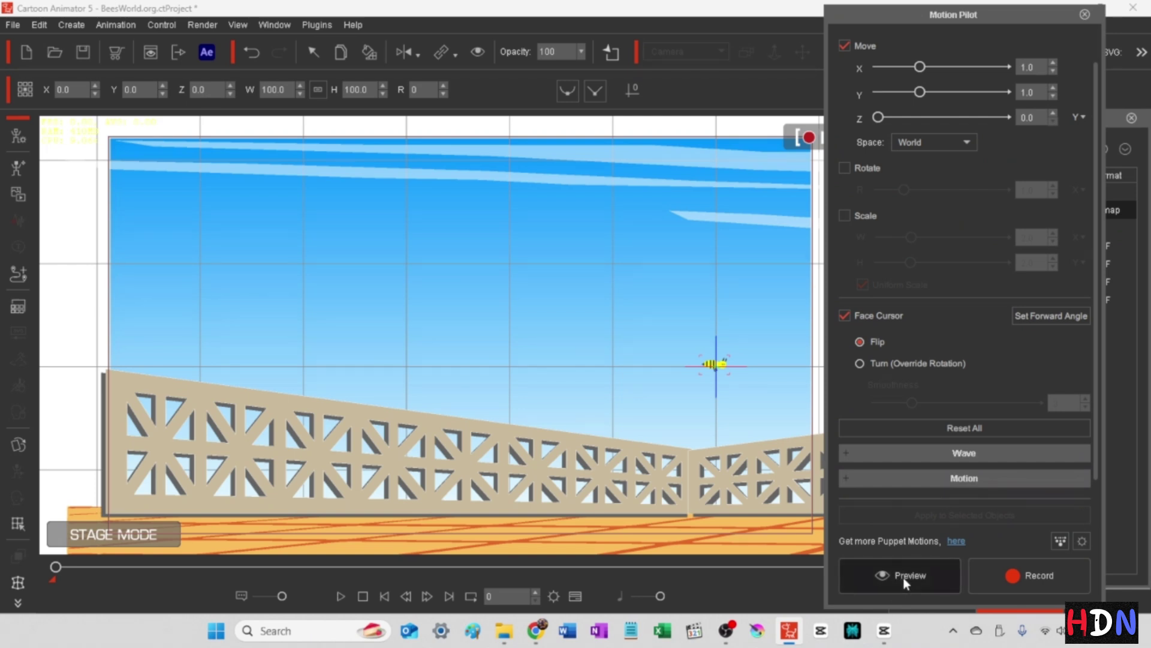
pyautogui.press('space')
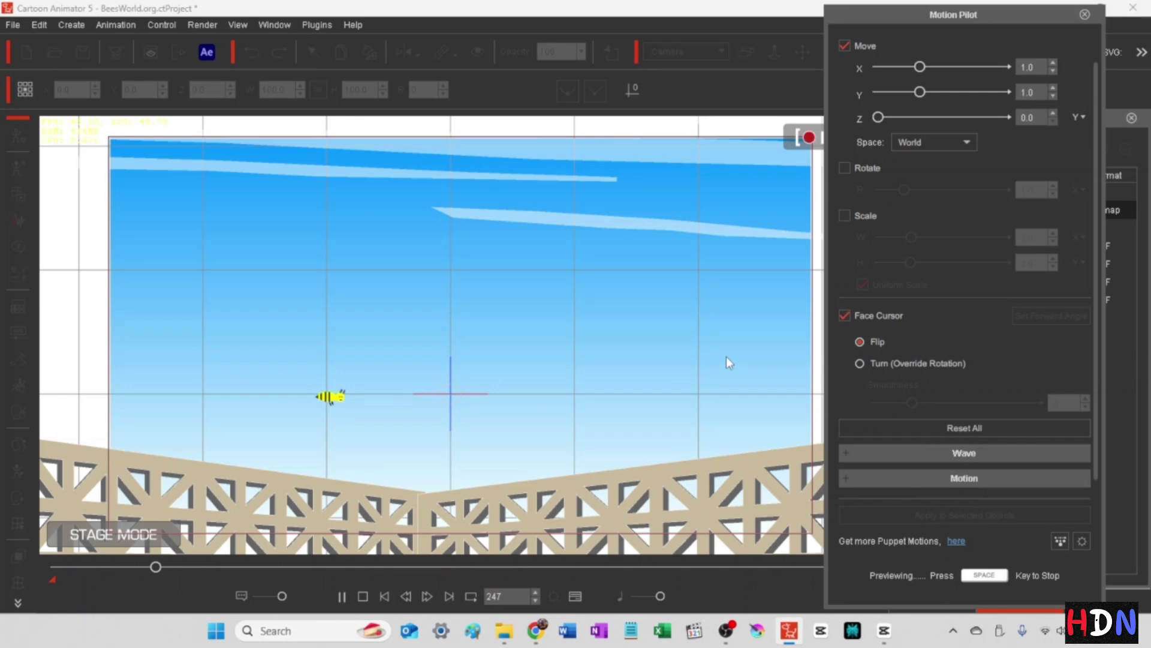
pyautogui.press('space')
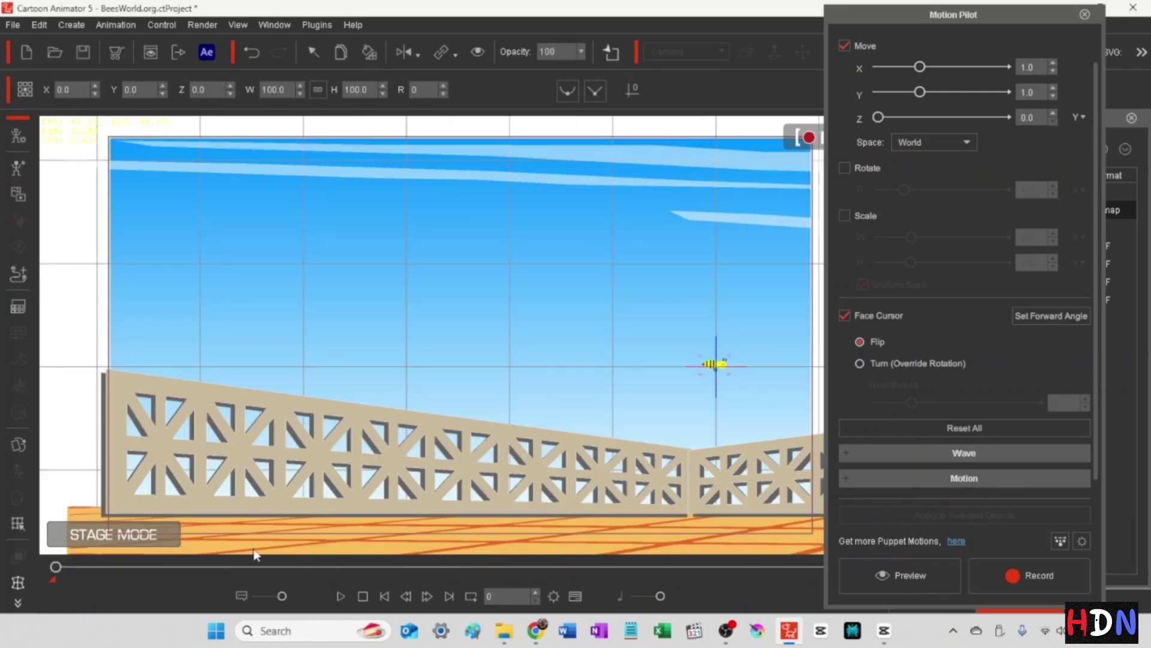
pyautogui.click(914, 577)
pyautogui.press('space')
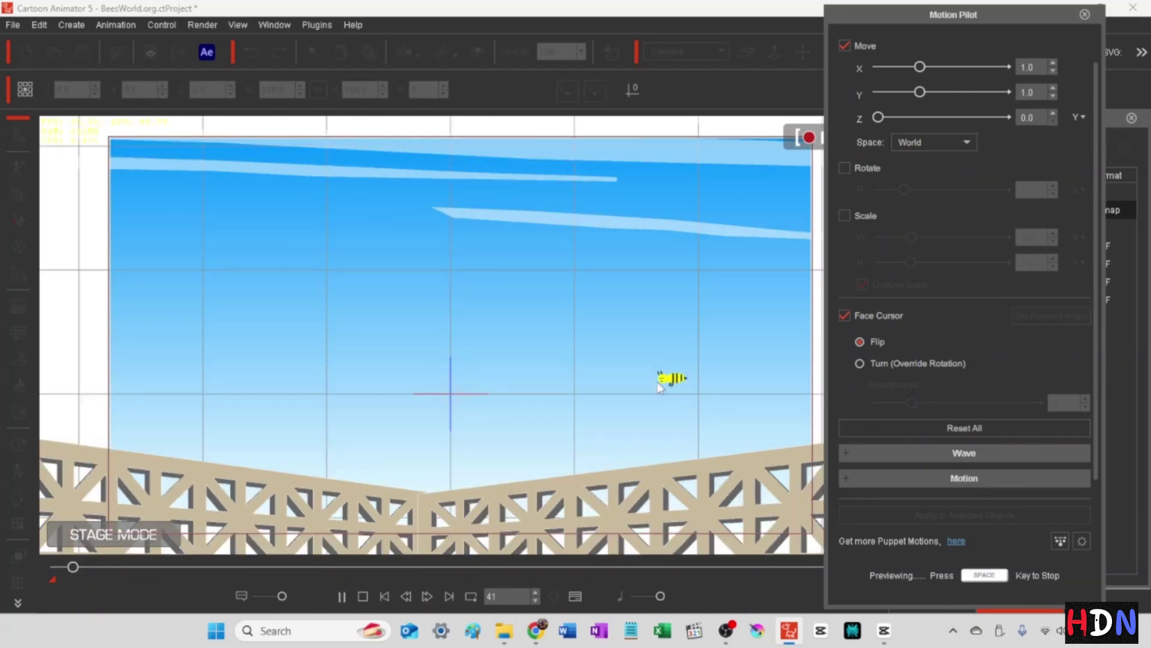
pyautogui.press('space')
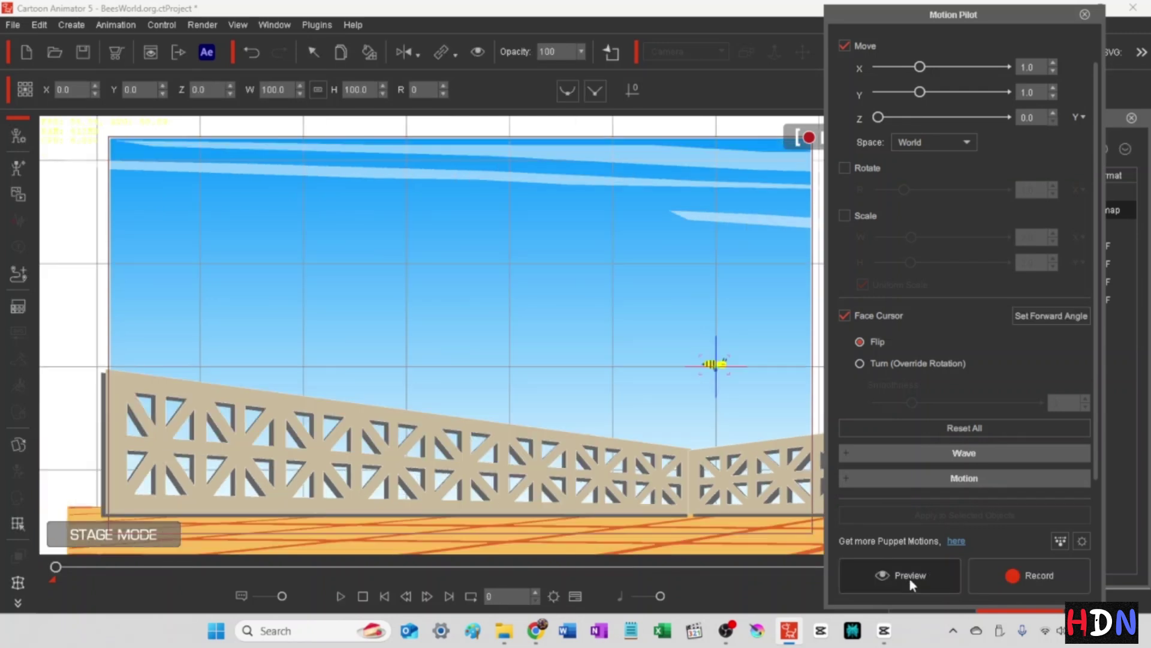
# Step: Try recording the bee's flight path across the sky with Motion Pilot, and undo the trial takes
pyautogui.click(1046, 577)
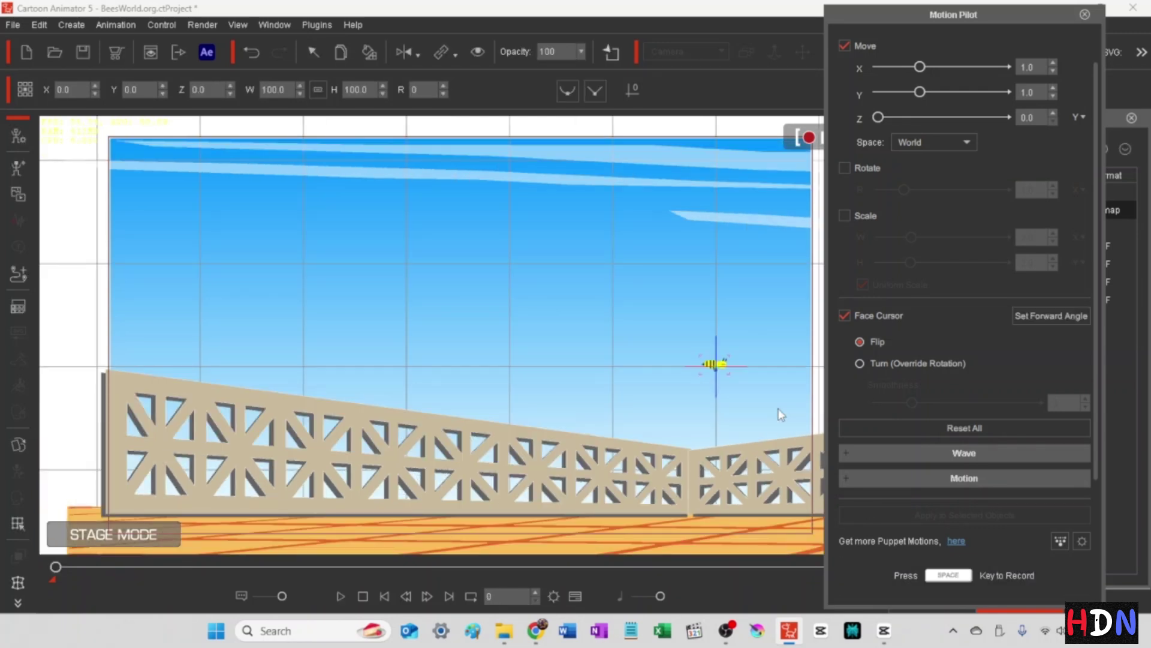
pyautogui.press('space')
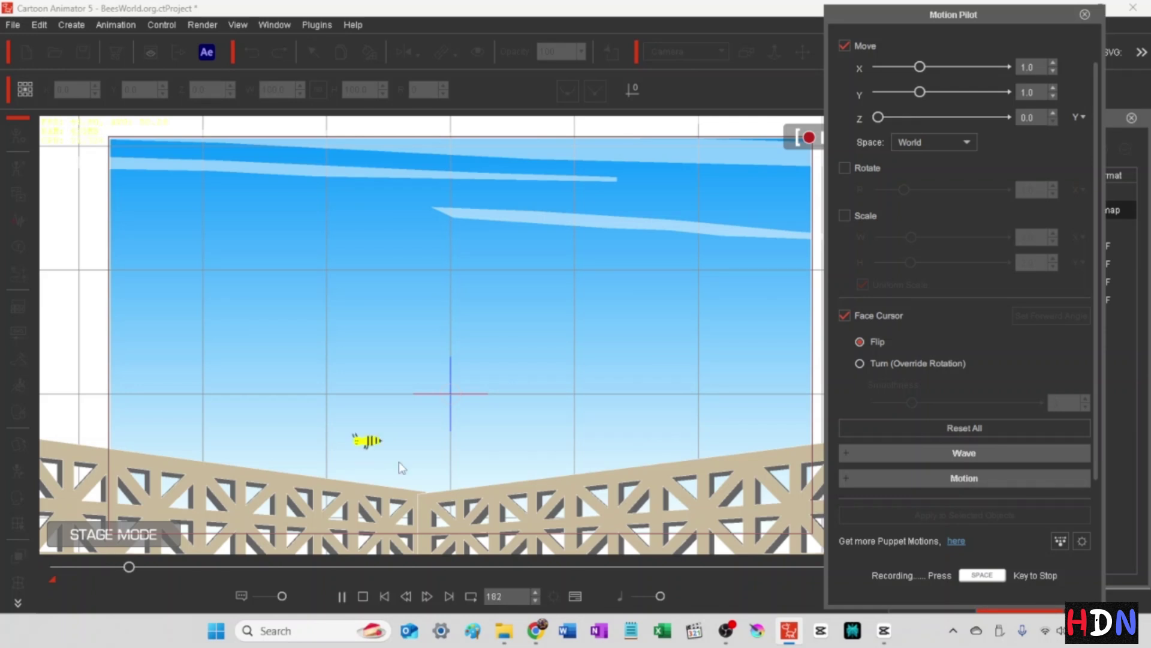
pyautogui.press('space')
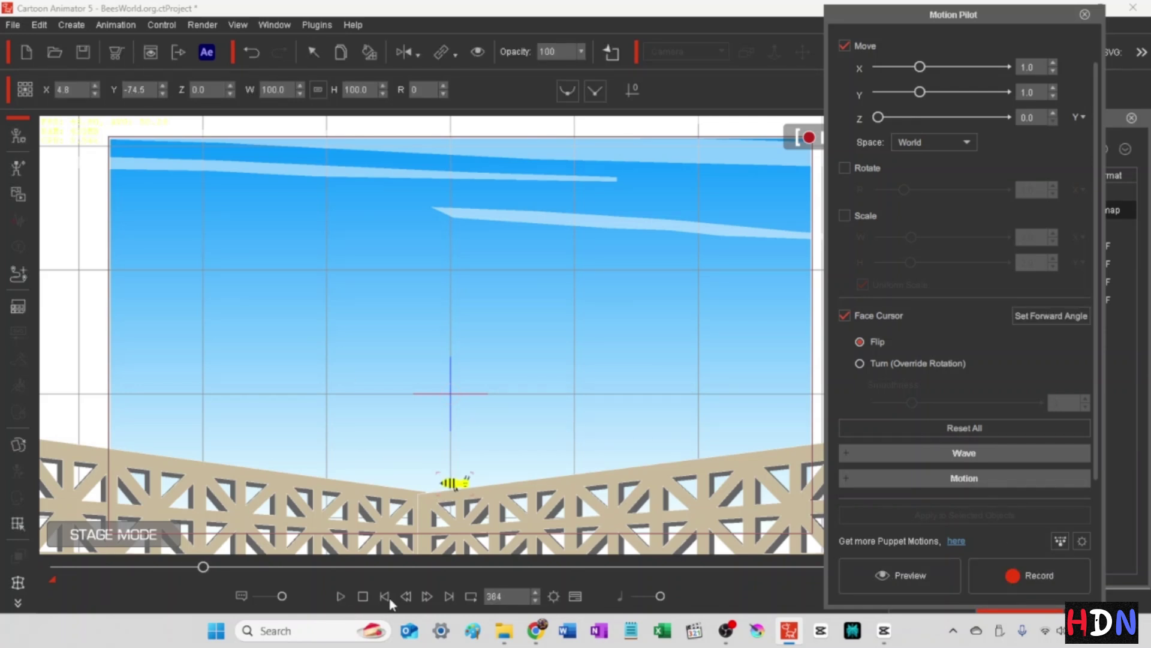
pyautogui.press('space')
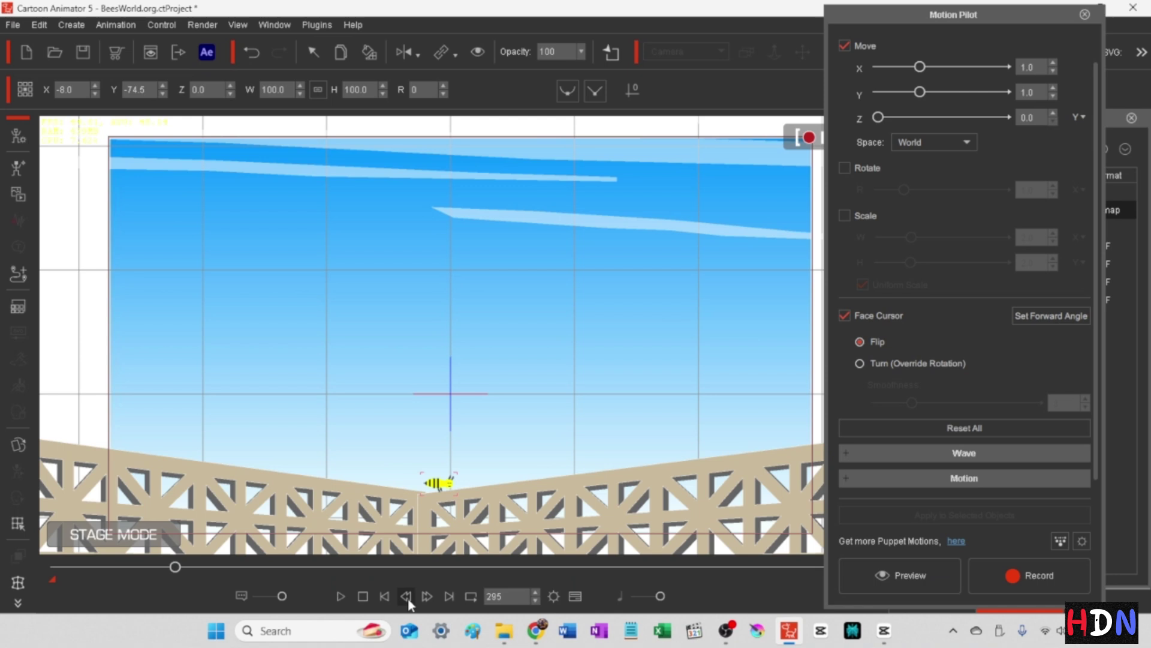
pyautogui.click(384, 596)
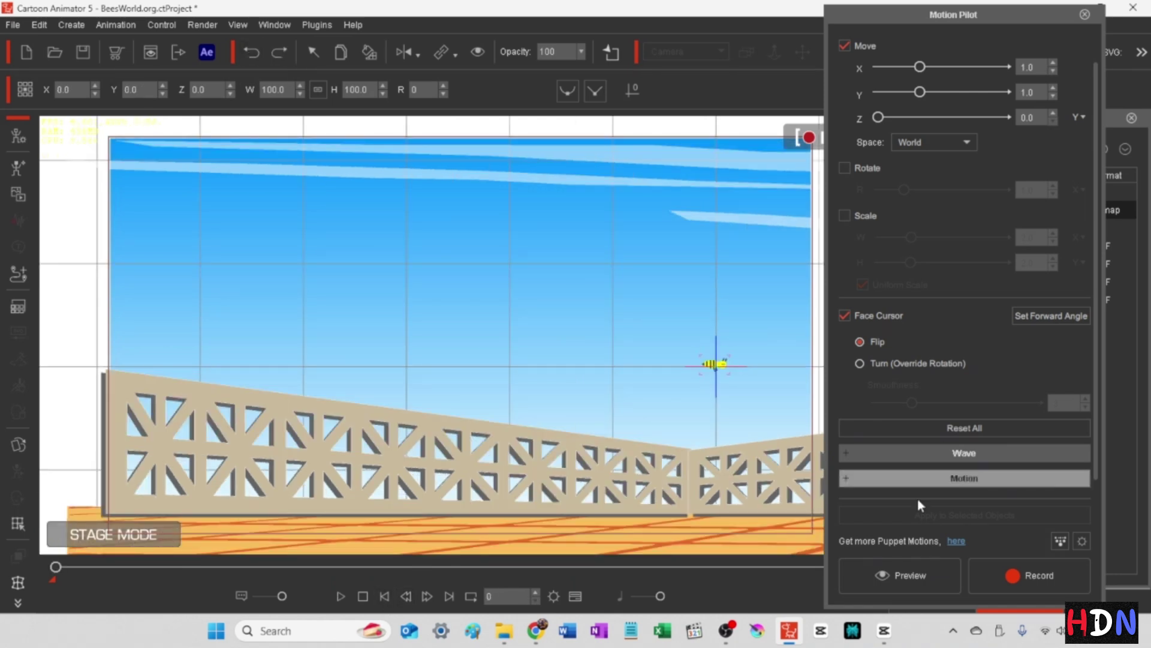
pyautogui.click(1036, 577)
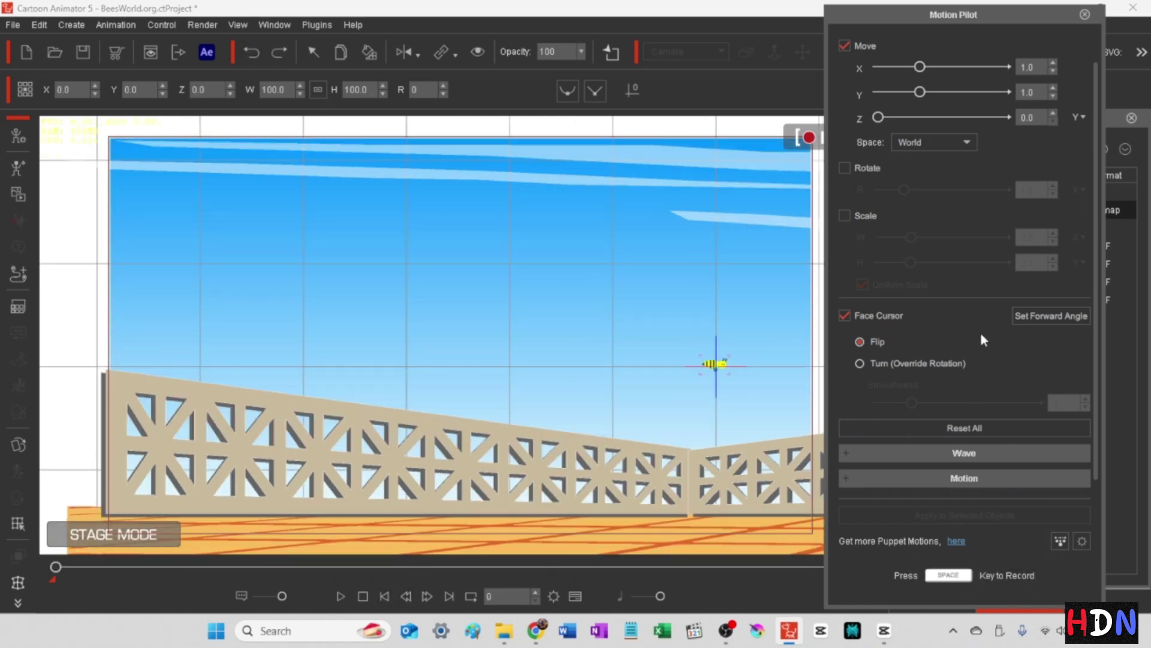
pyautogui.press('space')
pyautogui.press('space')
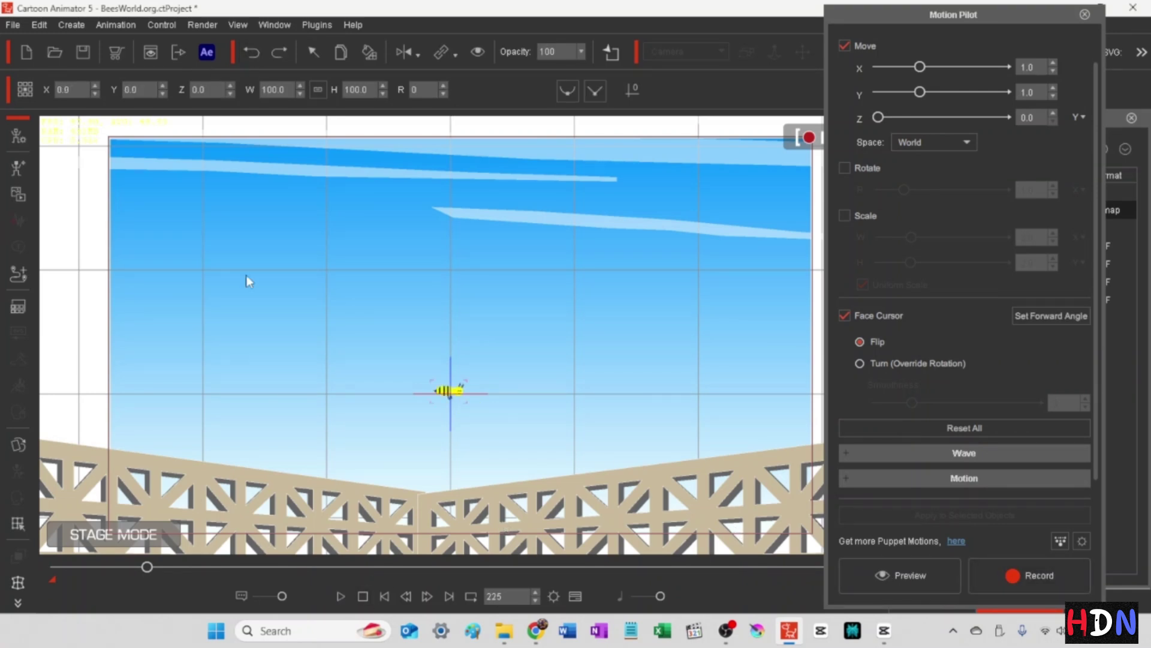
pyautogui.hotkey('ctrl', 'z')
# Step: Record the bee's flight path from frame 0 with the Motion Pilot Z movement at 0.1, and close Motion Pilot
pyautogui.click(1026, 581)
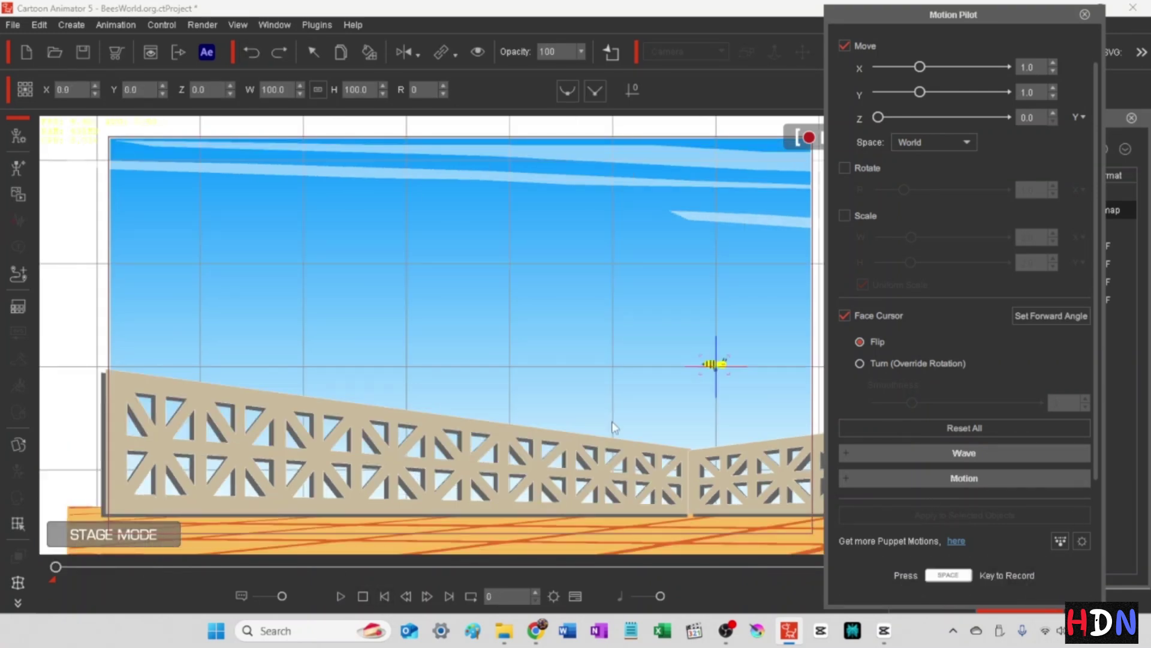
pyautogui.moveTo(878, 117); pyautogui.dragTo(881, 118)
pyautogui.press('space')
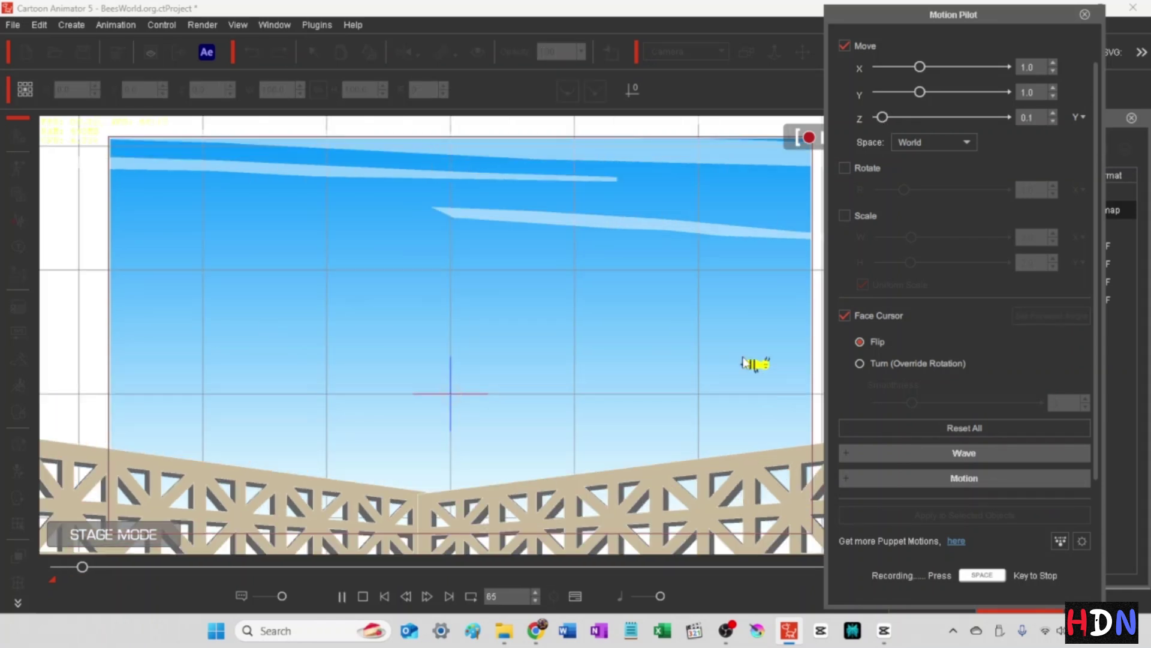
pyautogui.press('space')
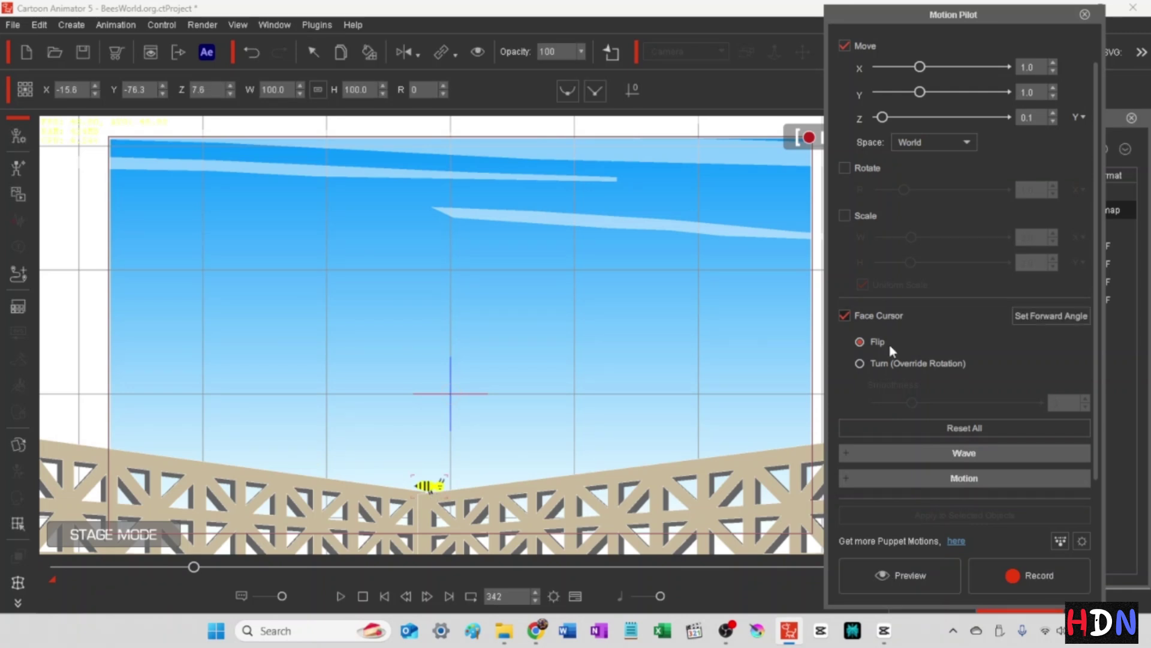
pyautogui.click(887, 579)
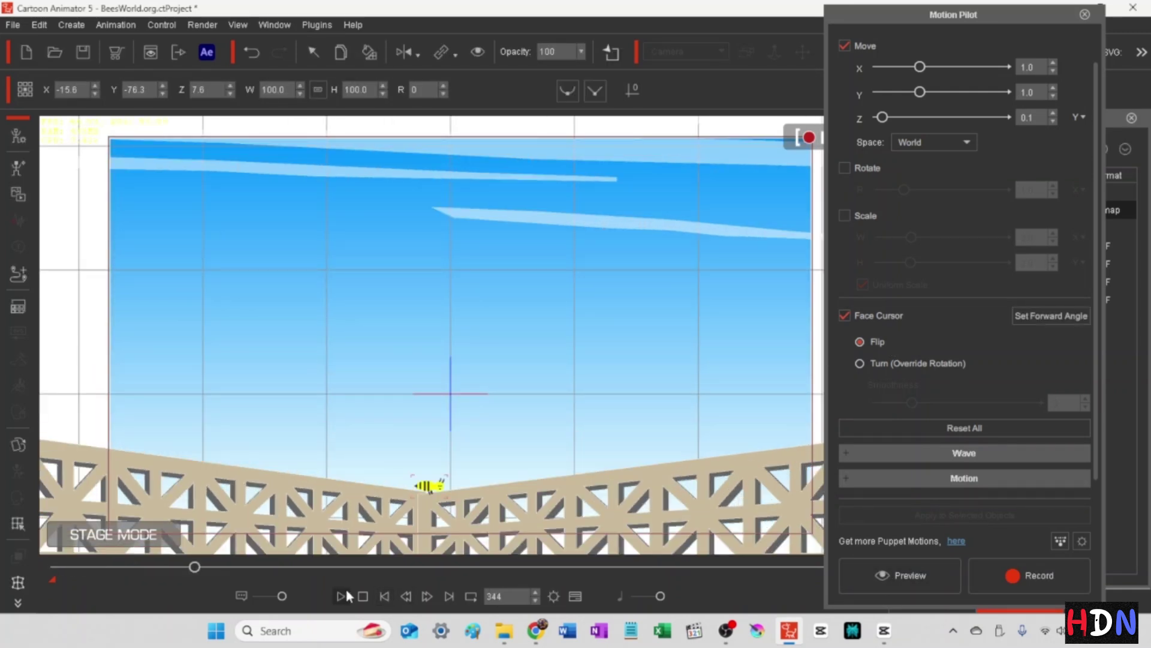
pyautogui.click(1084, 15)
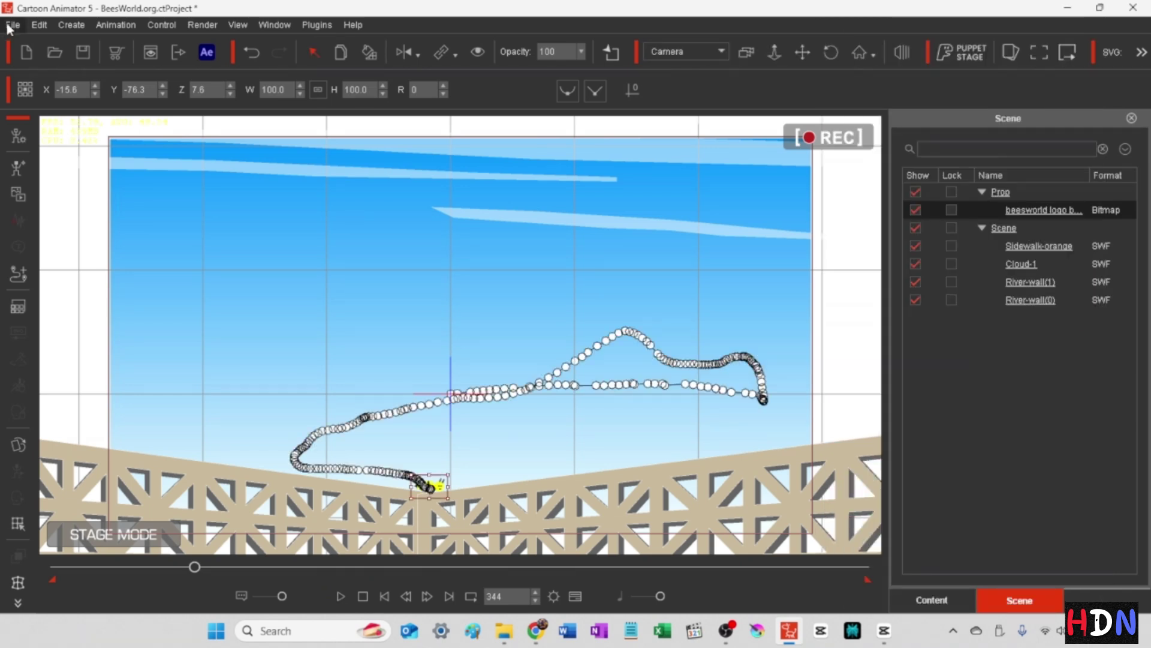
# Step: Save the project and return the timeline to the first frame
pyautogui.click(11, 25)
pyautogui.click(52, 88)
pyautogui.click(383, 595)
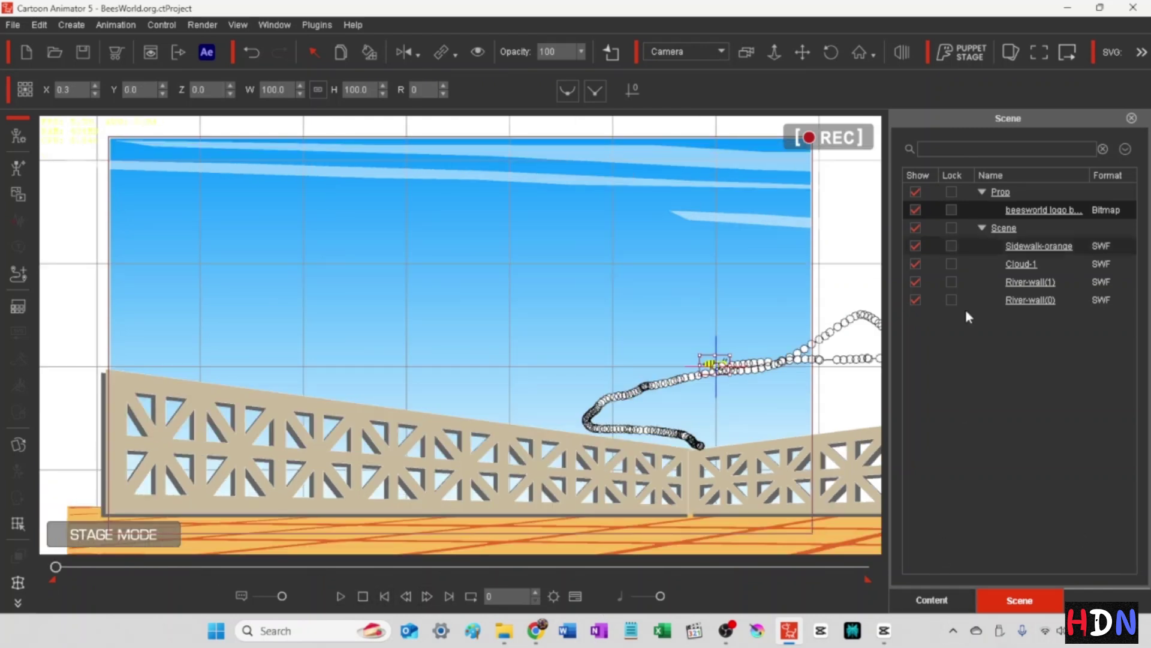
# Step: Add the custom human actor John-boots1 and stand it on the sidewalk at about X -207, Y -164
pyautogui.click(931, 600)
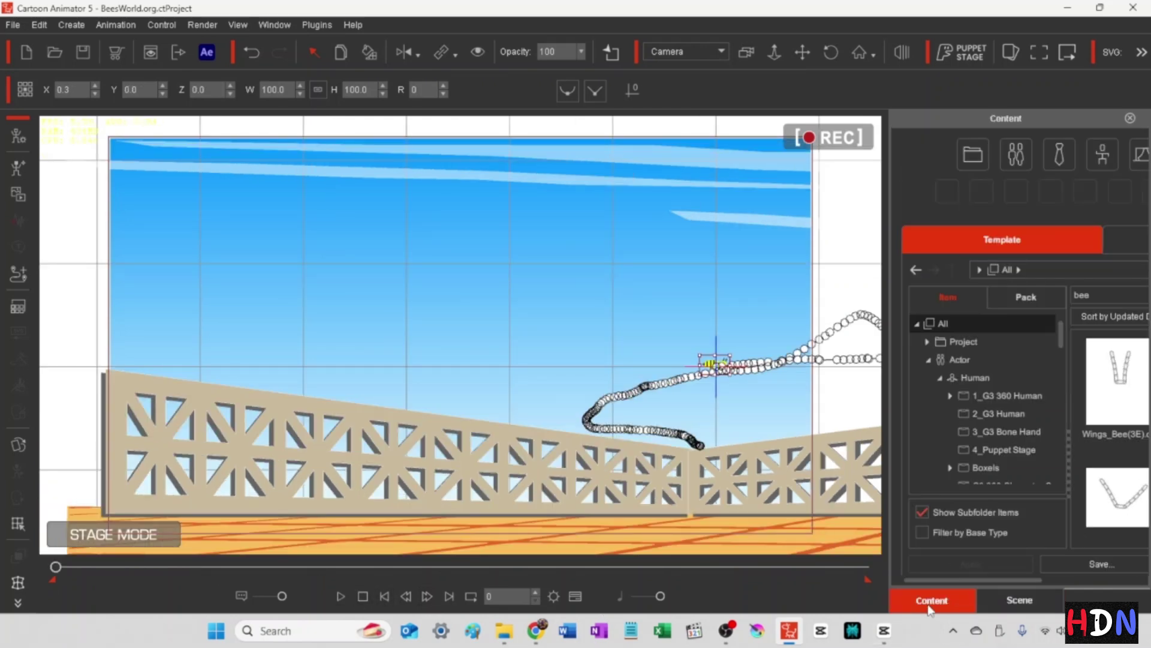
pyautogui.click(1019, 150)
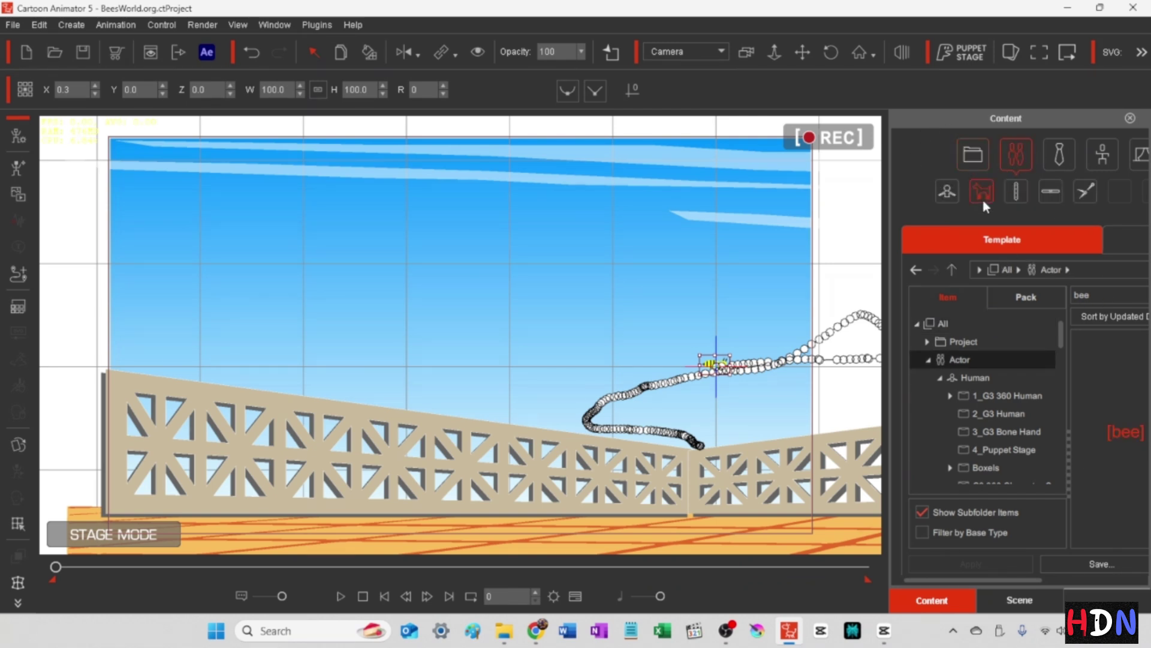
pyautogui.click(991, 394)
pyautogui.moveTo(1121, 366); pyautogui.dragTo(1125, 460)
pyautogui.doubleClick(955, 418)
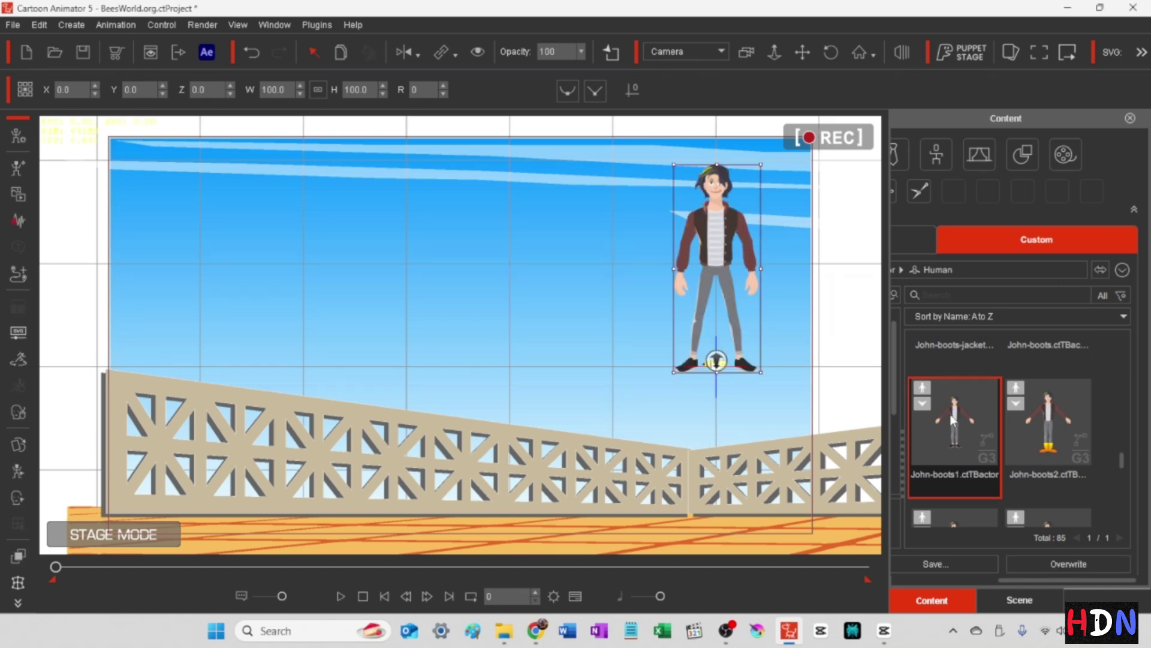
pyautogui.moveTo(721, 325); pyautogui.dragTo(507, 495)
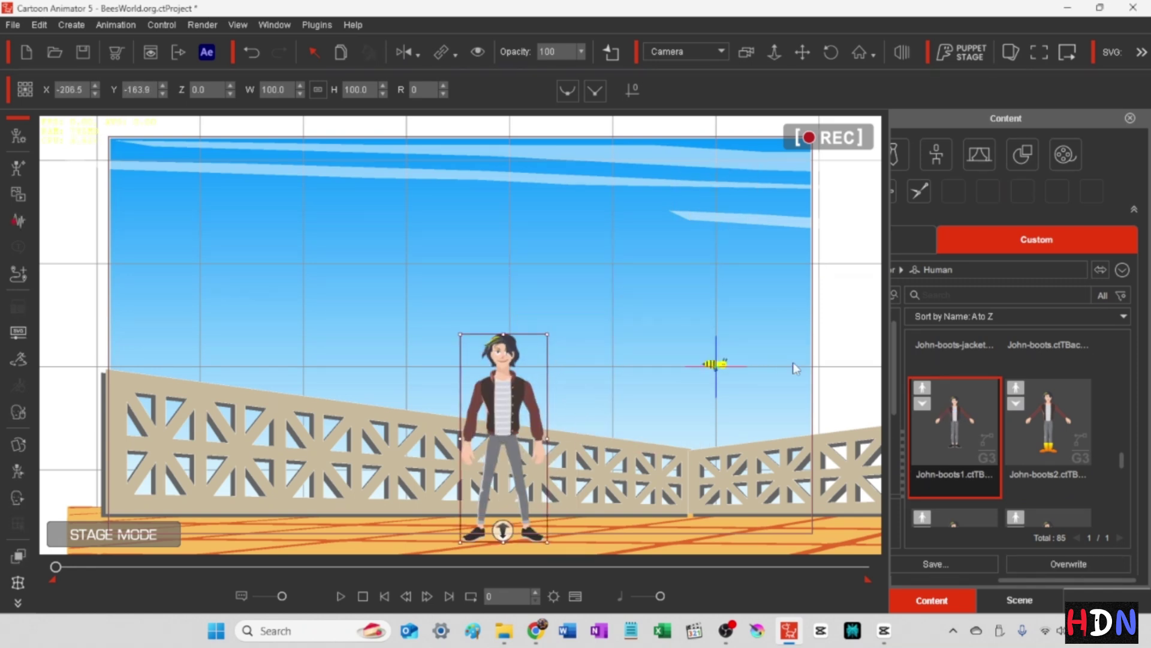
# Step: Widen the content library and browse its animation content, switching from the custom items to the template items
pyautogui.click(946, 156)
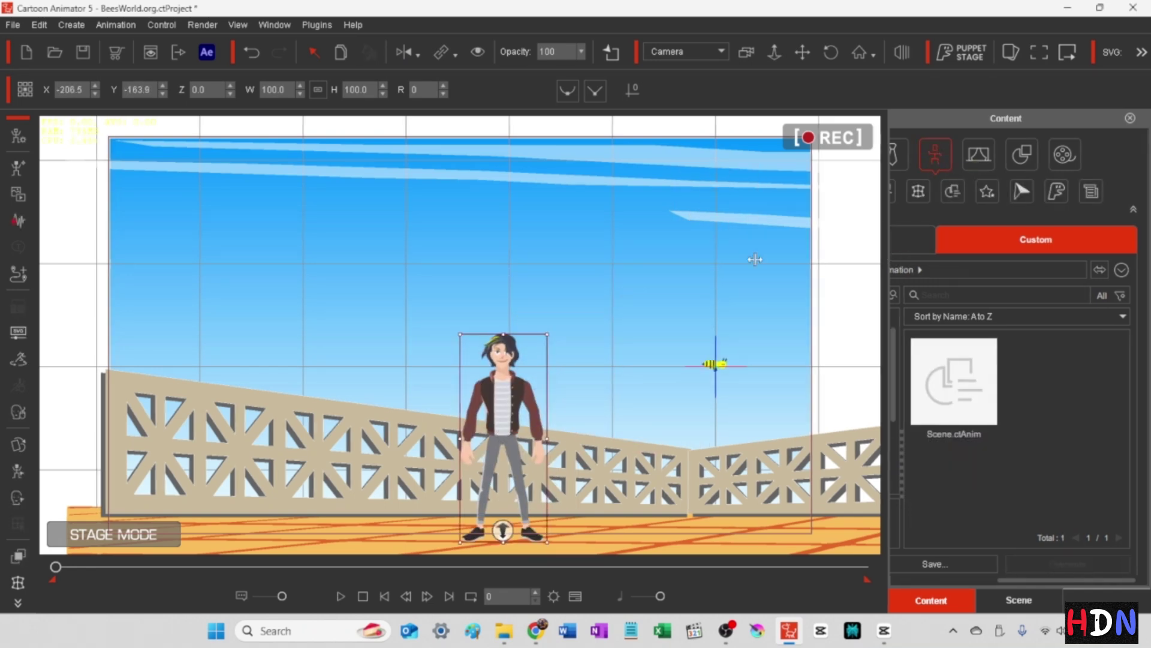
pyautogui.moveTo(890, 251); pyautogui.dragTo(723, 252)
pyautogui.scroll(-1, 780, 420)
pyautogui.click(755, 417)
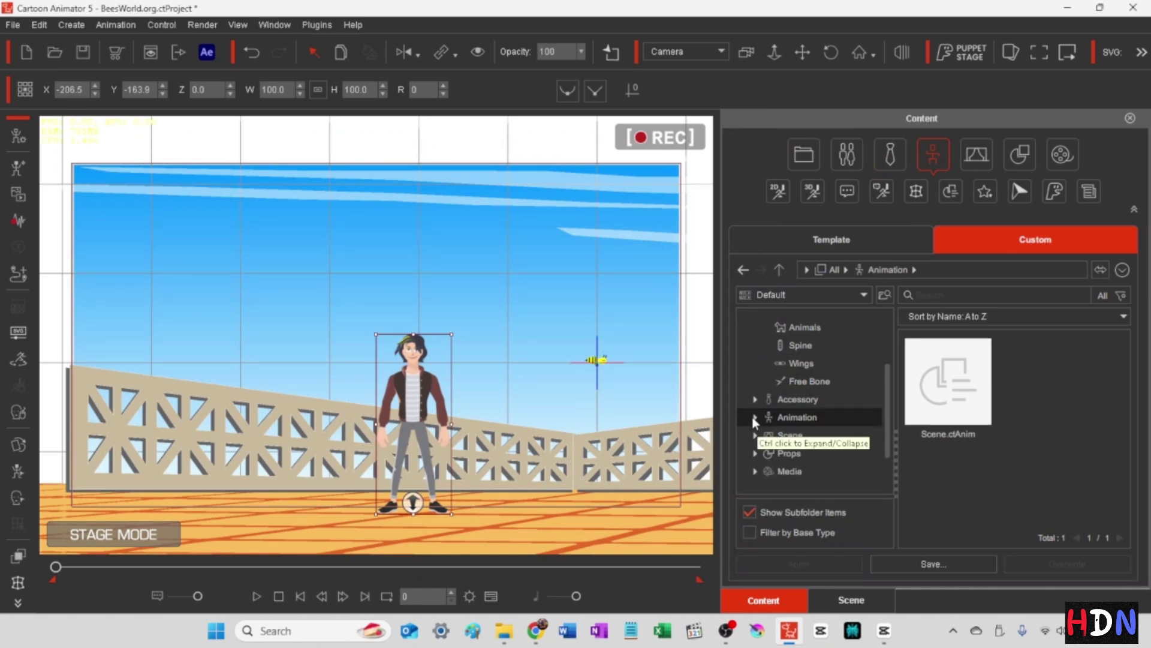
pyautogui.click(798, 436)
pyautogui.scroll(-1, 803, 391)
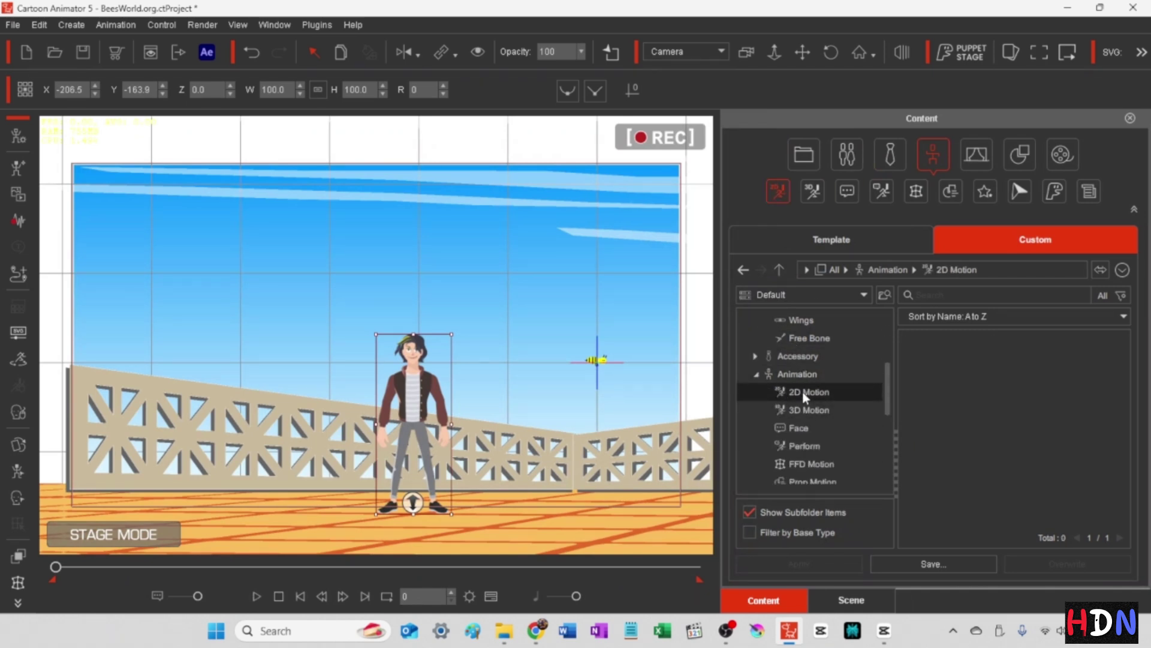
pyautogui.click(831, 239)
pyautogui.scroll(-2, 805, 401)
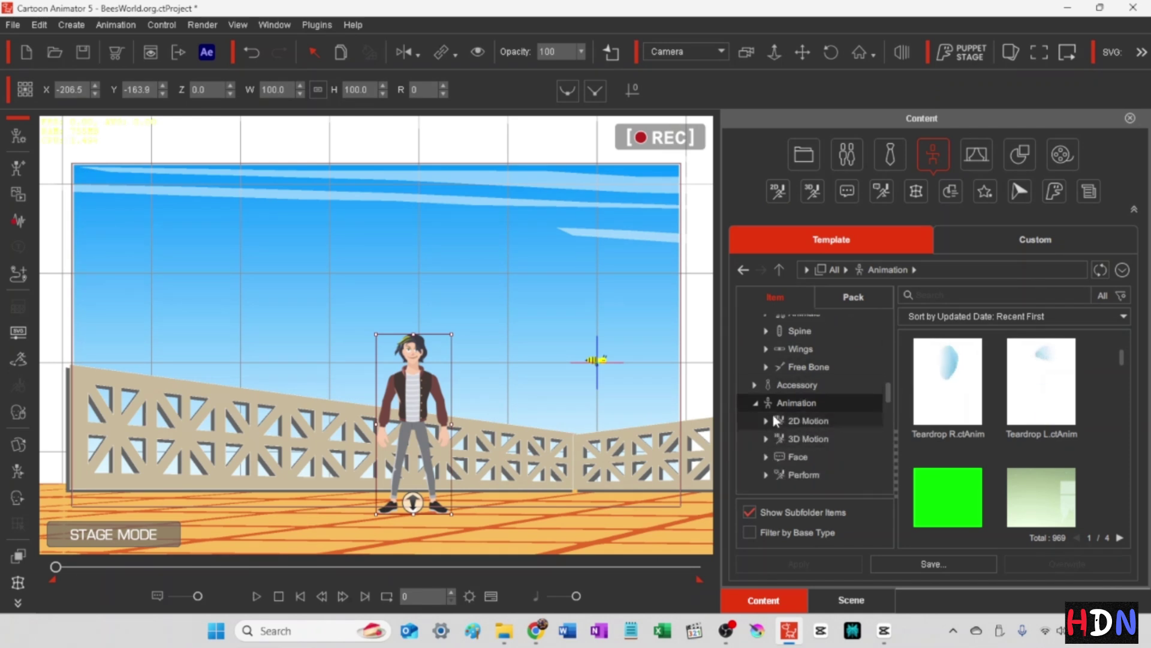
# Step: Apply the Idle_Breath 2D motion from the G3 Human male templates to the character
pyautogui.click(773, 415)
pyautogui.scroll(-2, 830, 434)
pyautogui.click(776, 380)
pyautogui.click(782, 416)
pyautogui.click(788, 417)
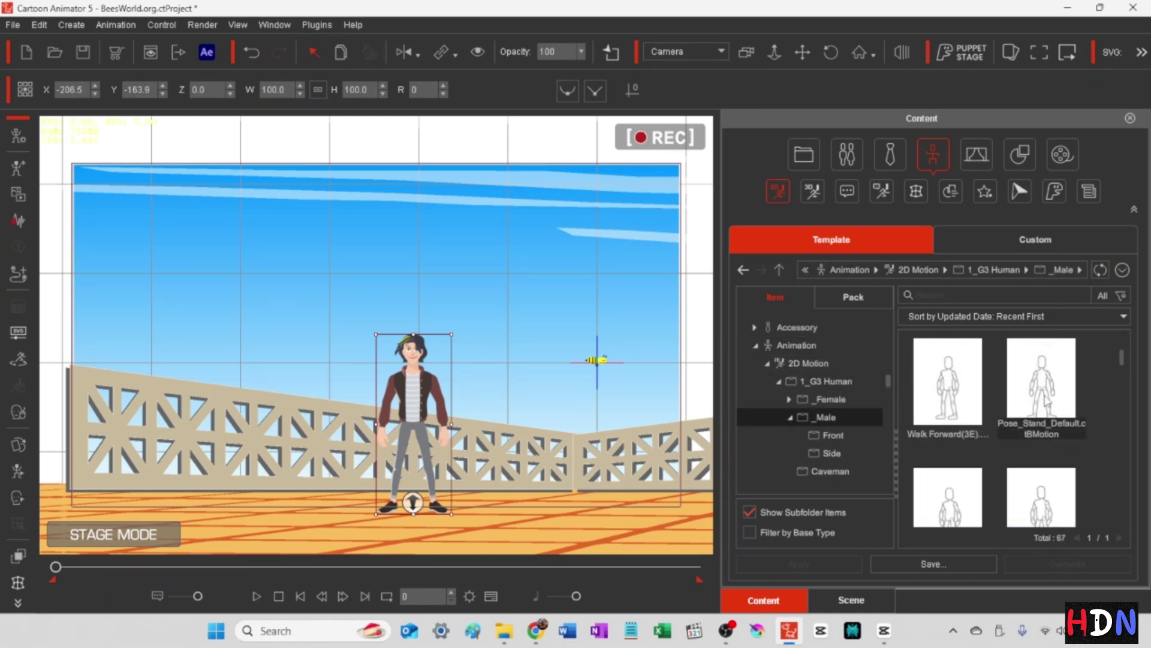
pyautogui.scroll(-2, 990, 432)
pyautogui.doubleClick(948, 427)
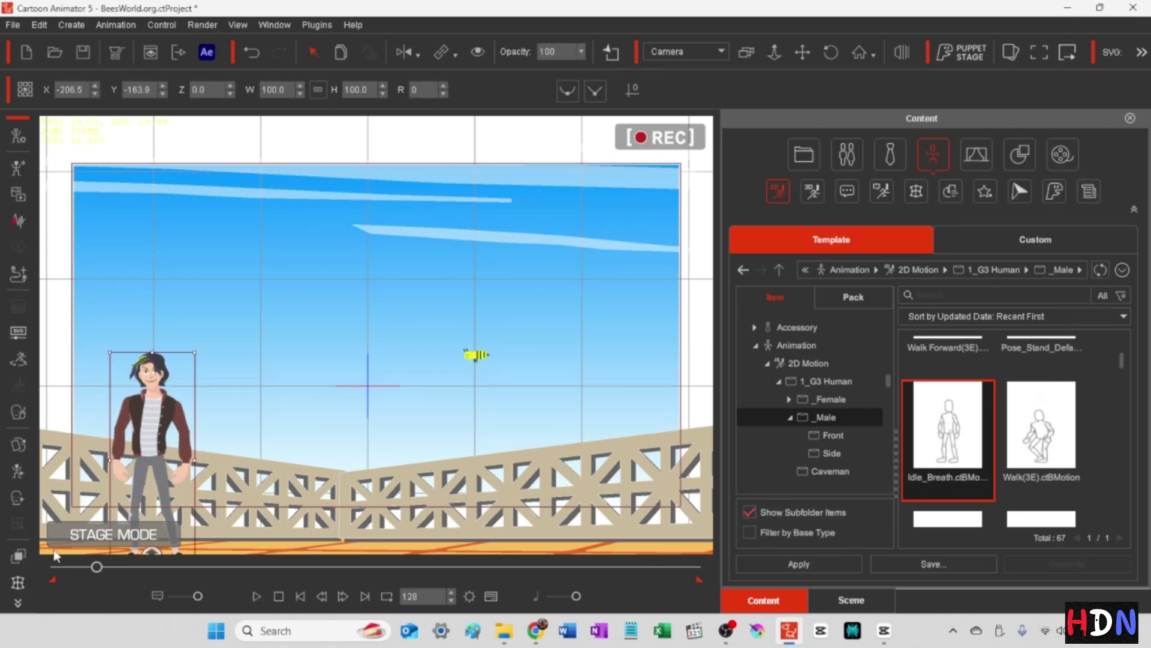
# Step: Play the scene from the start to check the character's idle motion
pyautogui.click(300, 596)
pyautogui.press('space')
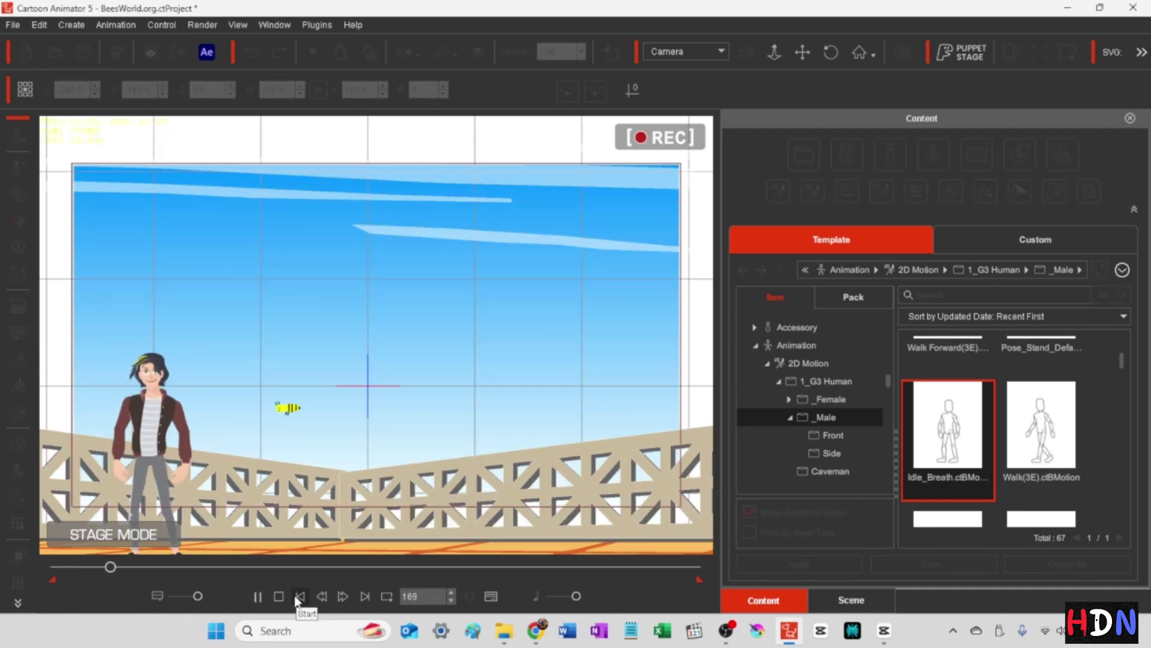
pyautogui.press('space')
# Step: Record the character's facial performance from frame 0 with Face Puppet, using the second full-face control and both head movements
pyautogui.click(150, 456)
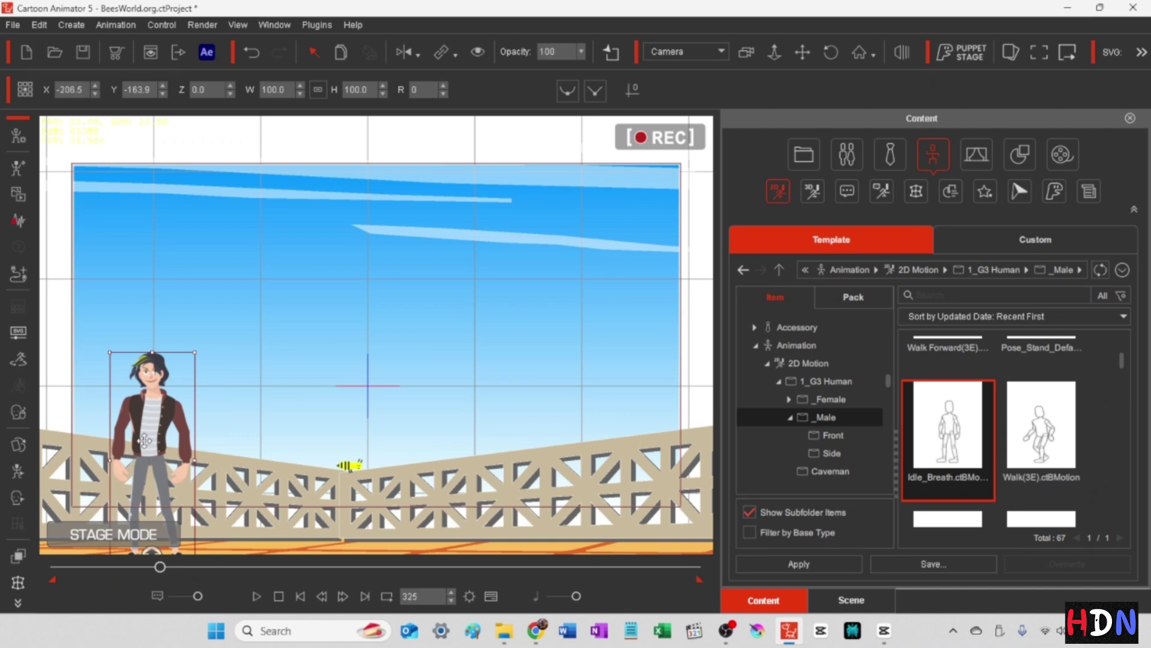
pyautogui.moveTo(160, 567); pyautogui.dragTo(3, 561)
pyautogui.click(18, 411)
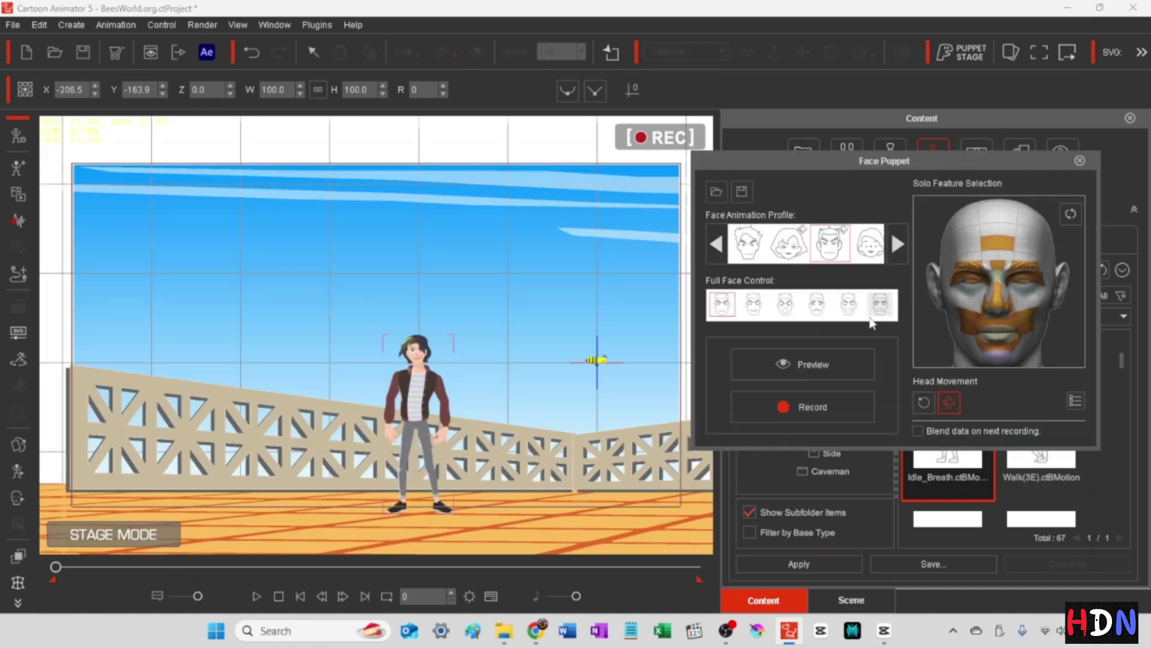
pyautogui.click(810, 408)
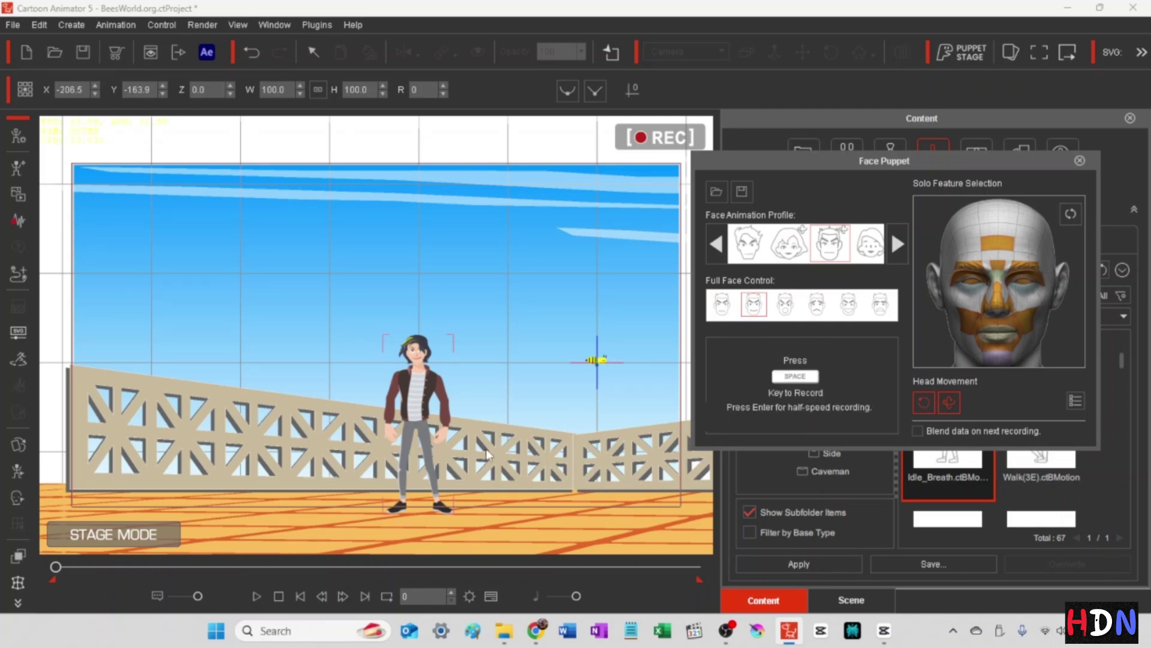
pyautogui.press('space')
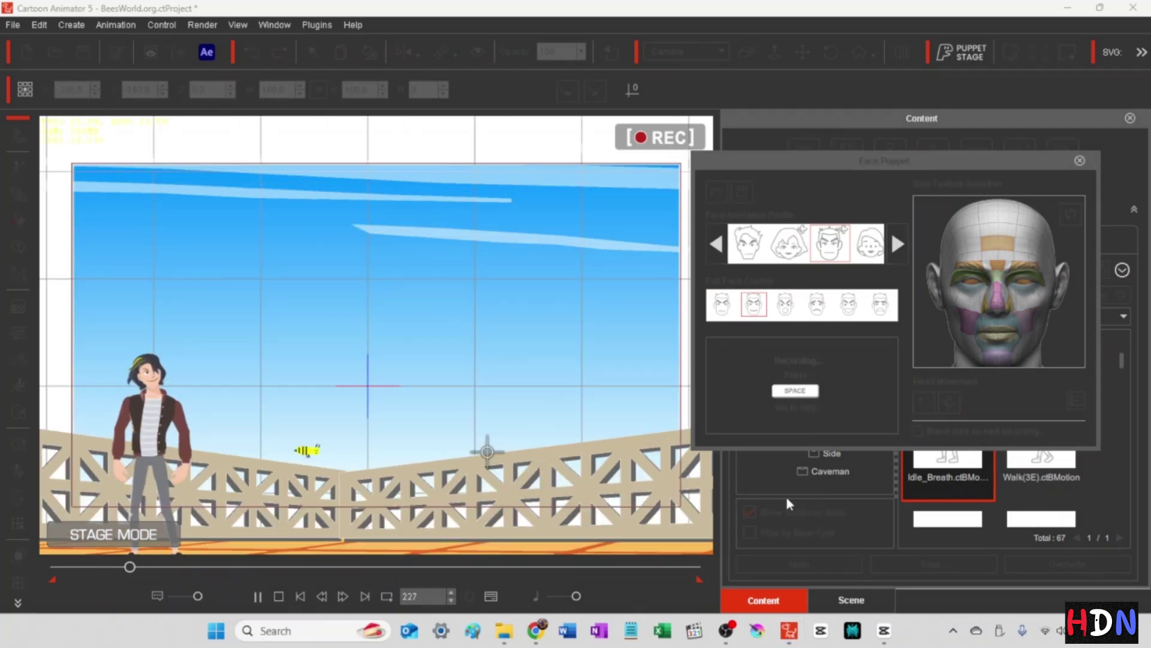
pyautogui.press('space')
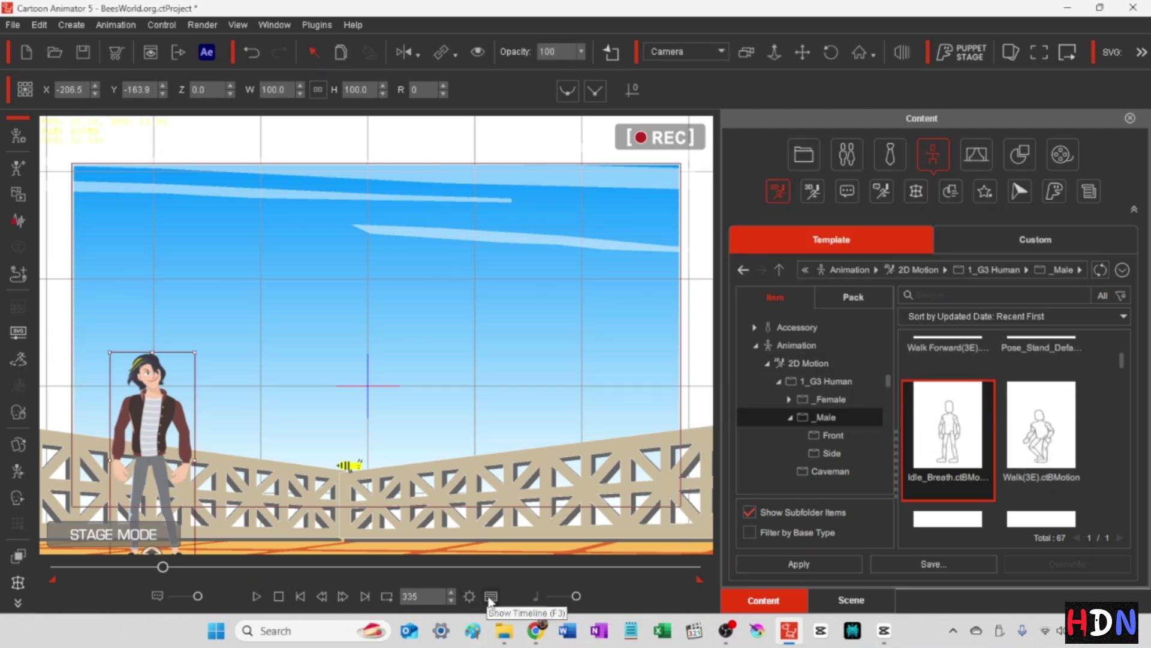
# Step: Show the timeline and check the video render settings for MP4, HD 1080p, and the frame range 0 to 335
pyautogui.click(491, 597)
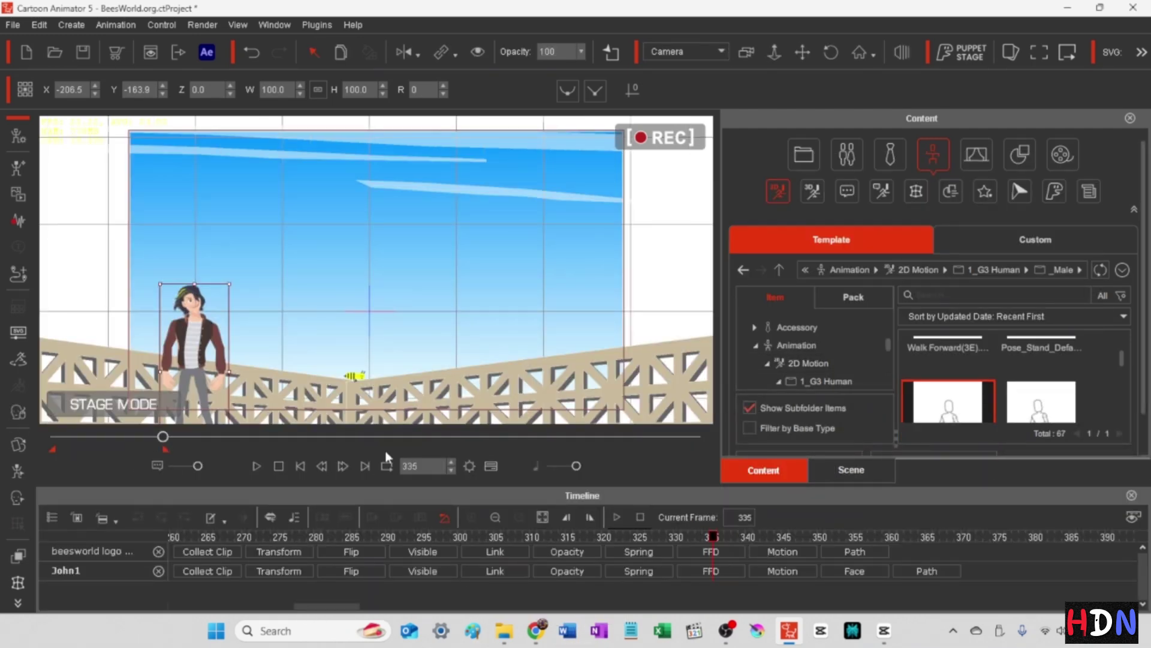
pyautogui.click(203, 24)
pyautogui.click(246, 90)
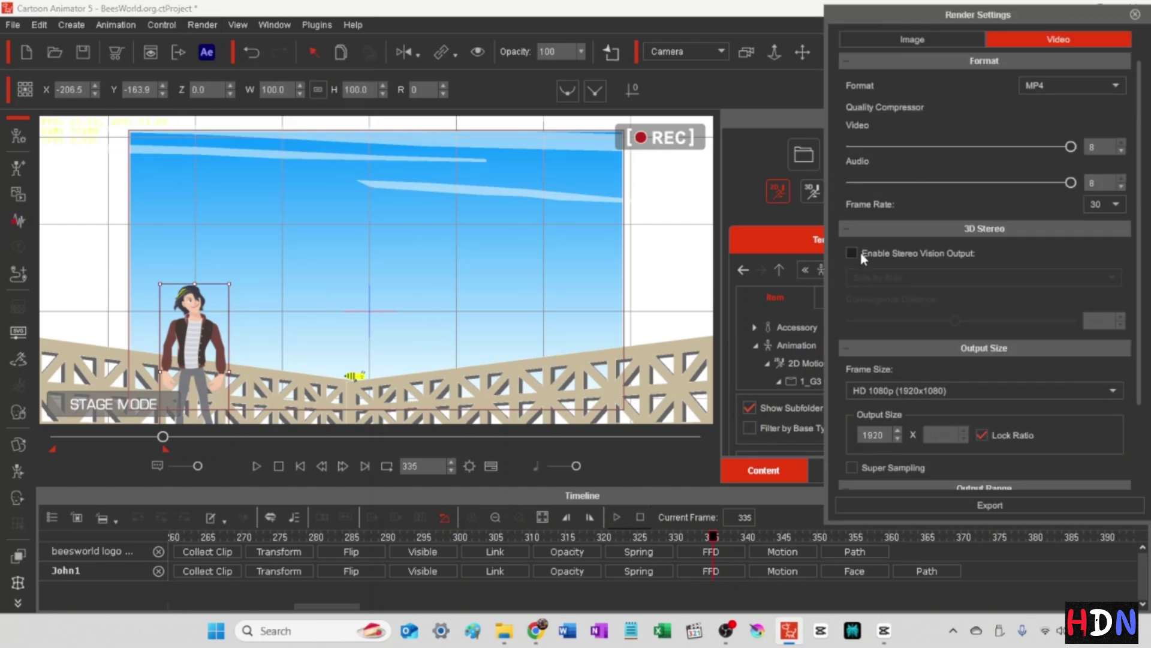
pyautogui.scroll(-3, 959, 120)
pyautogui.scroll(-2, 995, 488)
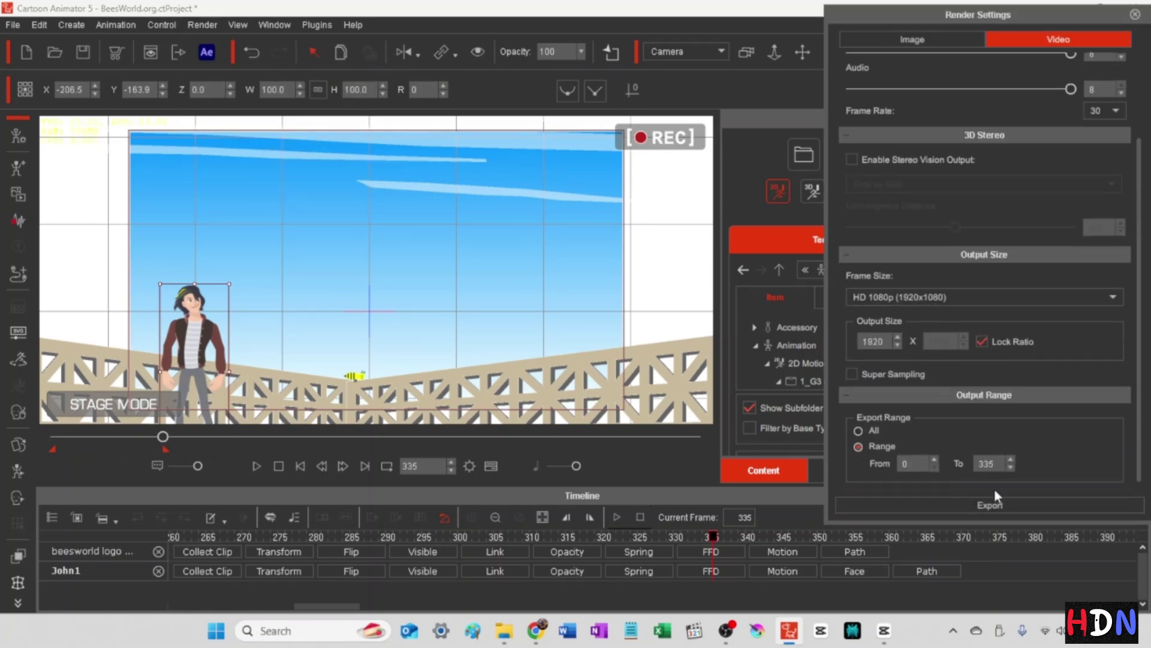
# Step: Export the video as John and the Bee-scene1 into a new beesworld.org folder inside Bee TV, and close the exported video
pyautogui.click(983, 506)
pyautogui.click(551, 46)
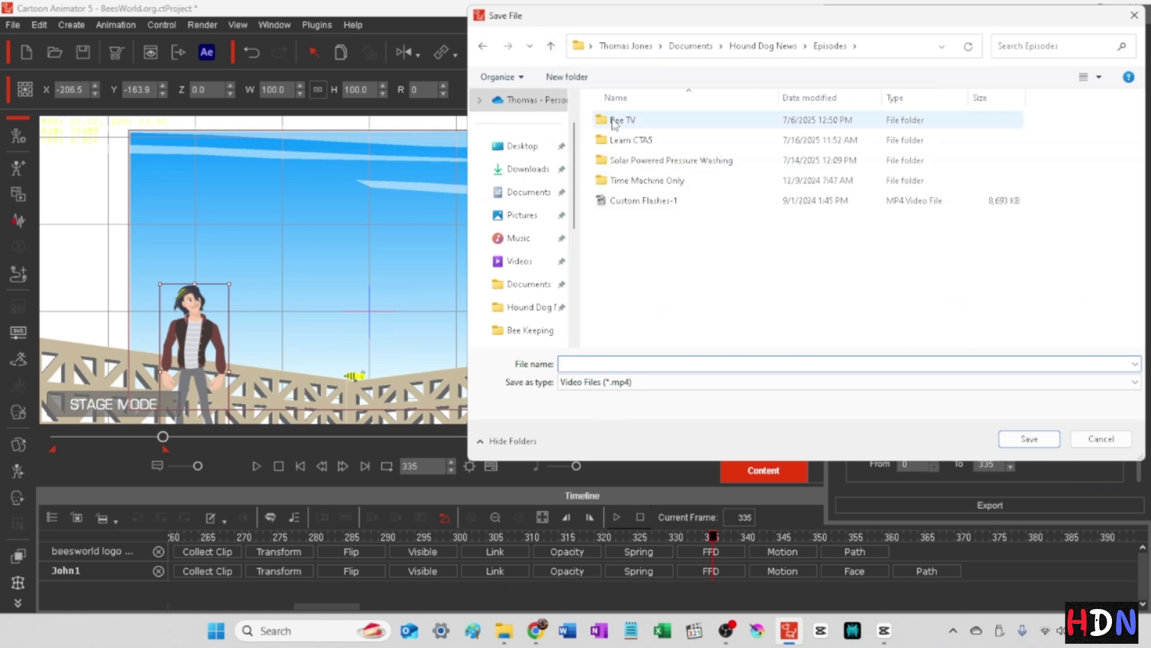
pyautogui.doubleClick(617, 119)
pyautogui.click(564, 78)
pyautogui.write('Bee')
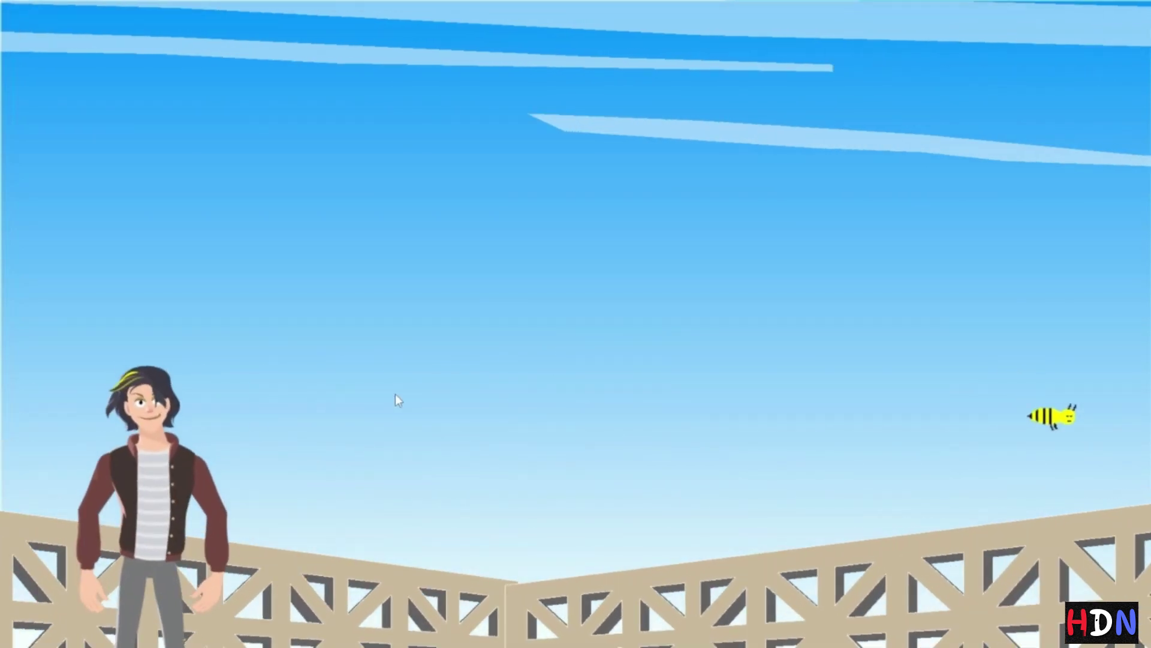
pyautogui.press('Escape')
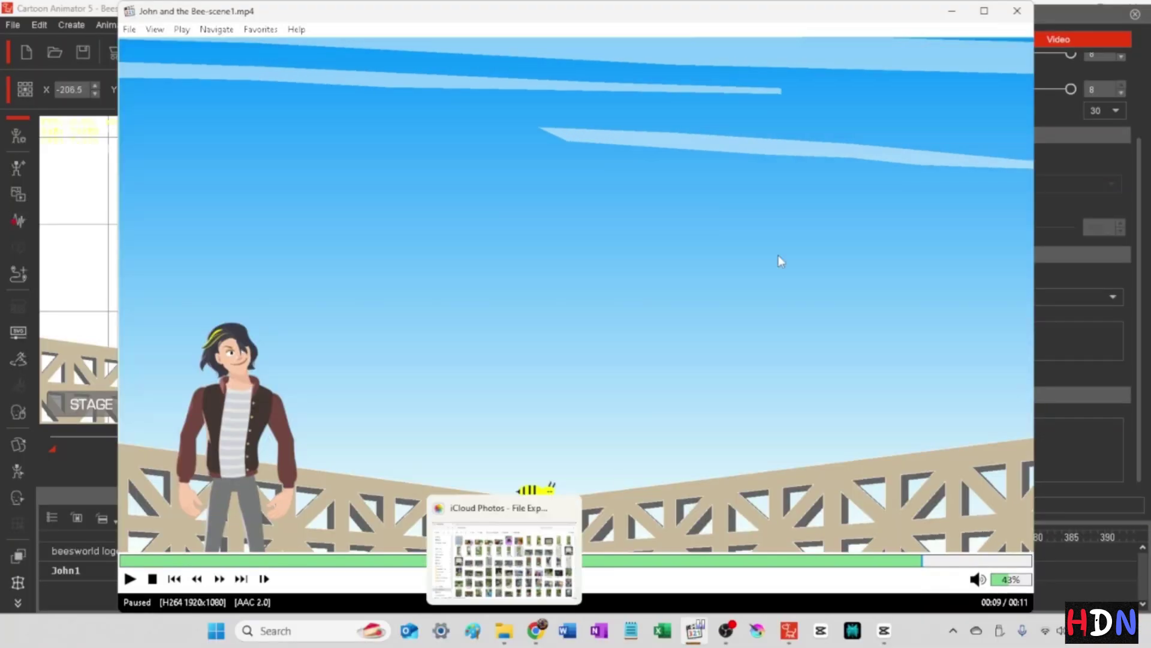
pyautogui.click(1018, 10)
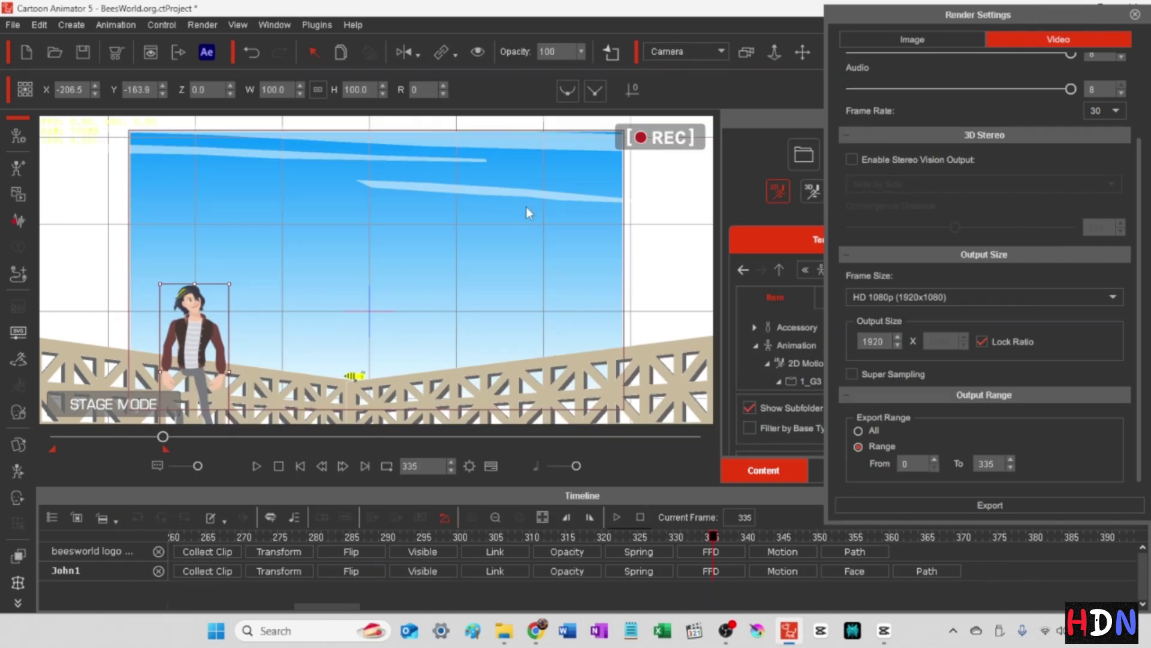
# Step: Show the camera's Transform, Link and Lens tracks in the timeline, zoomed out to the whole project length
pyautogui.click(52, 517)
pyautogui.click(72, 580)
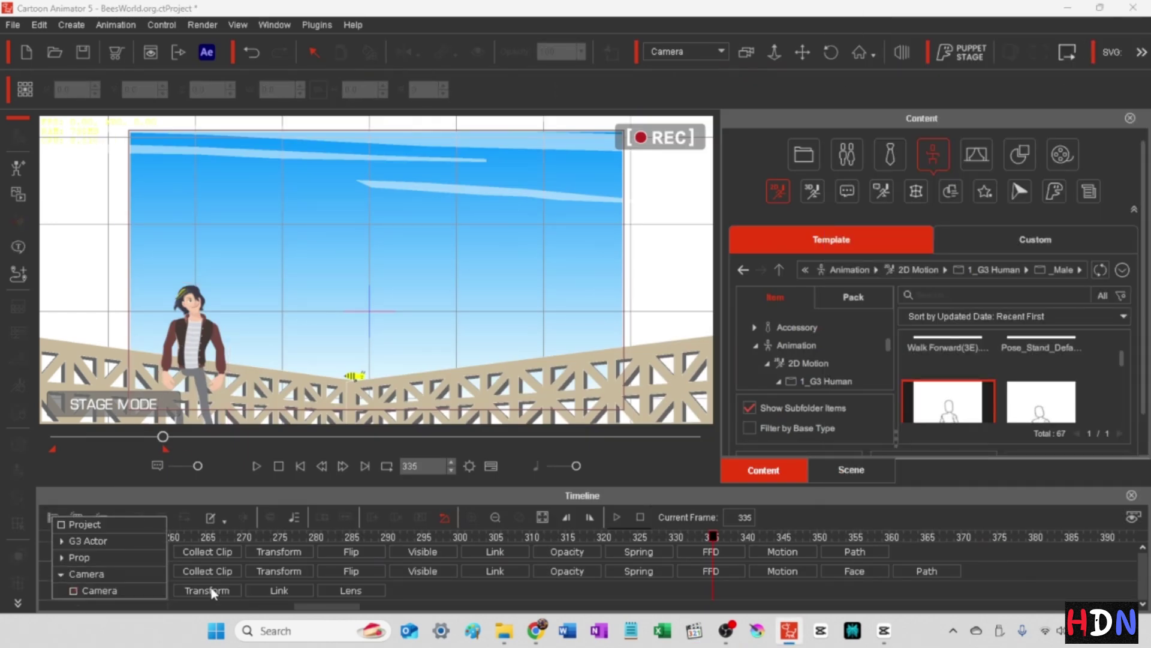
pyautogui.click(344, 590)
pyautogui.click(538, 516)
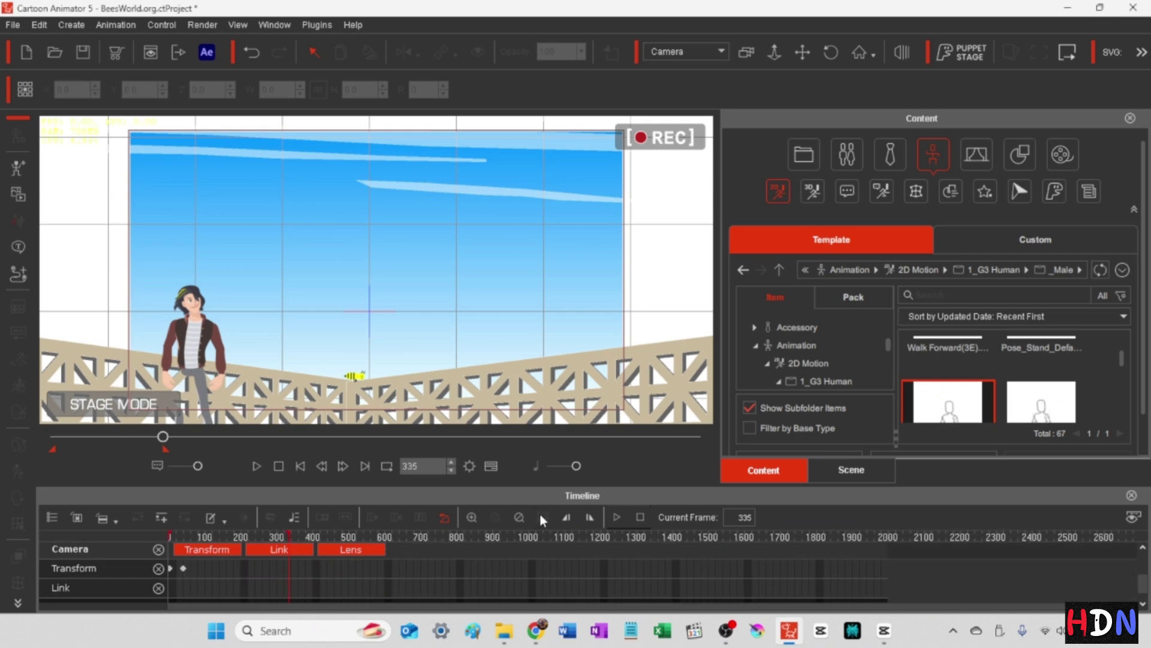
# Step: Try the camera's second Transform key at frame 117, playing the scene to check the camera move's timing
pyautogui.click(179, 565)
pyautogui.click(172, 535)
pyautogui.press('space')
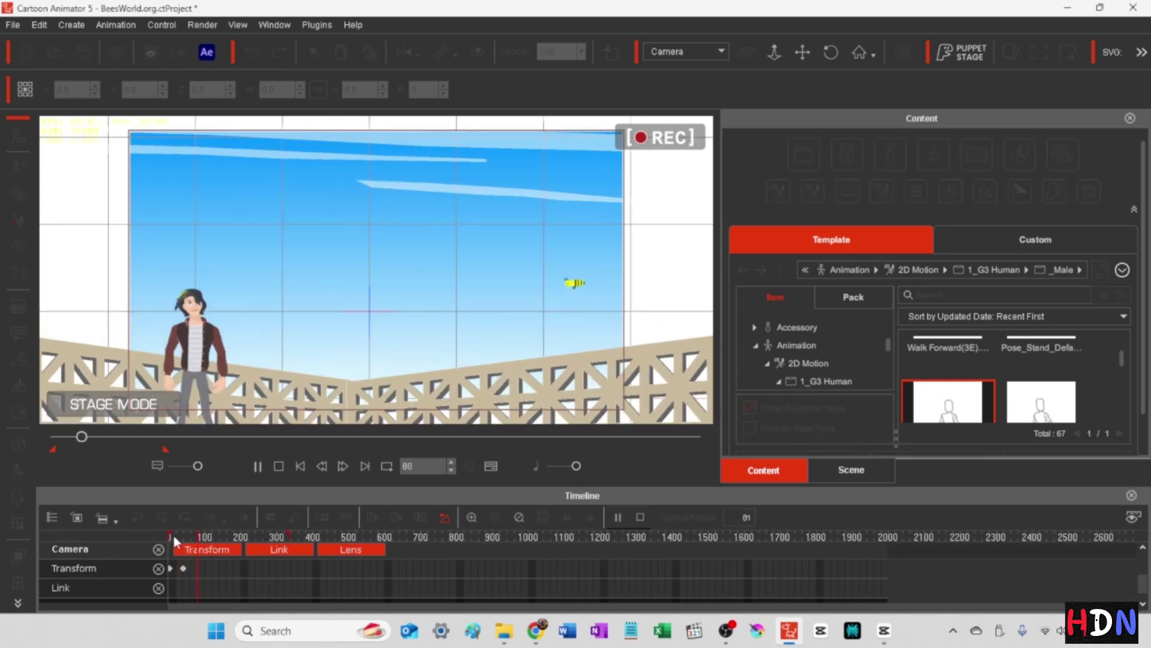
pyautogui.press('space')
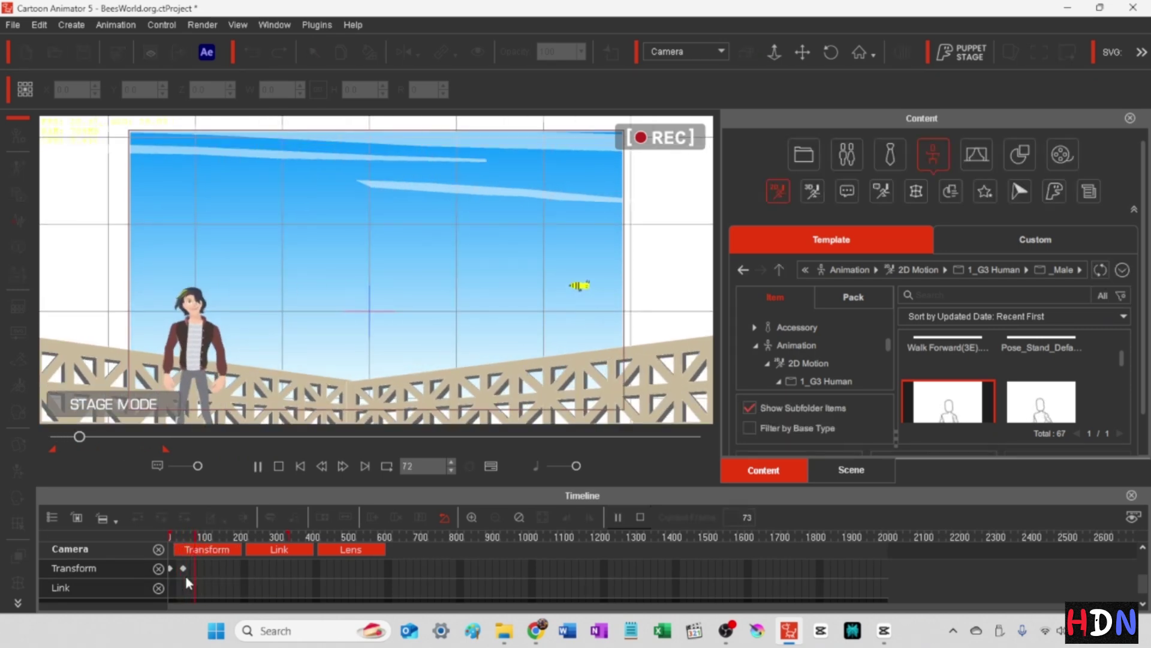
pyautogui.moveTo(185, 571); pyautogui.dragTo(197, 571)
pyautogui.click(174, 534)
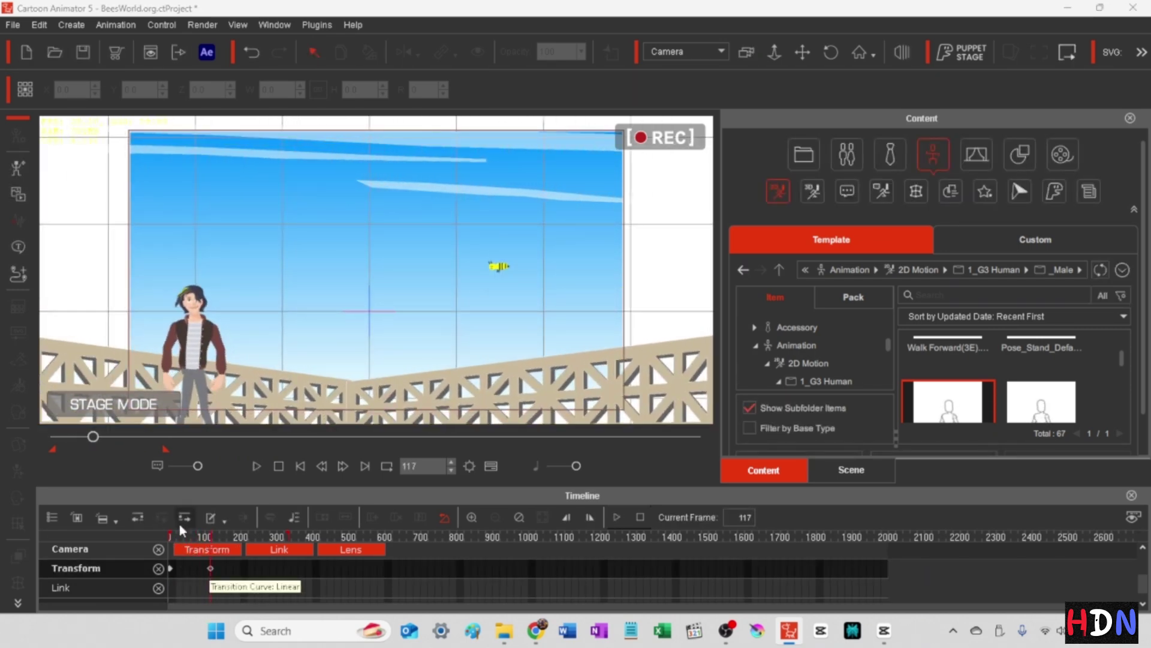
pyautogui.press('space')
pyautogui.press('space')
# Step: Try the camera's second Transform key at frame 161 and play the scene from near the start
pyautogui.moveTo(210, 568); pyautogui.dragTo(226, 568)
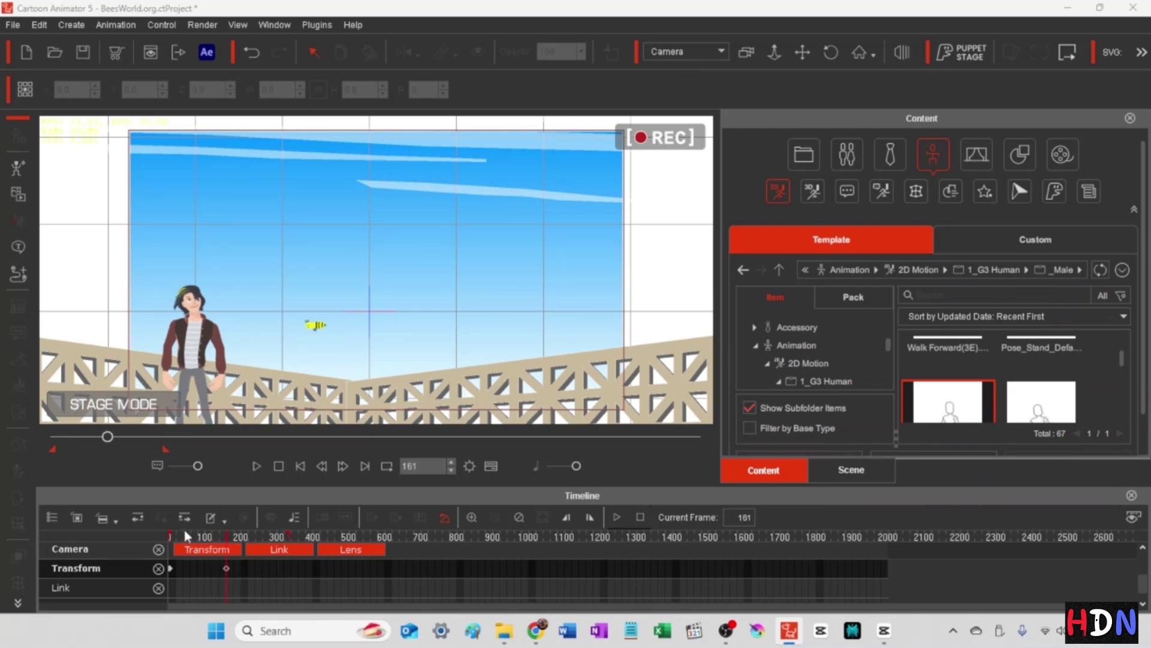
pyautogui.click(178, 534)
pyautogui.press('space')
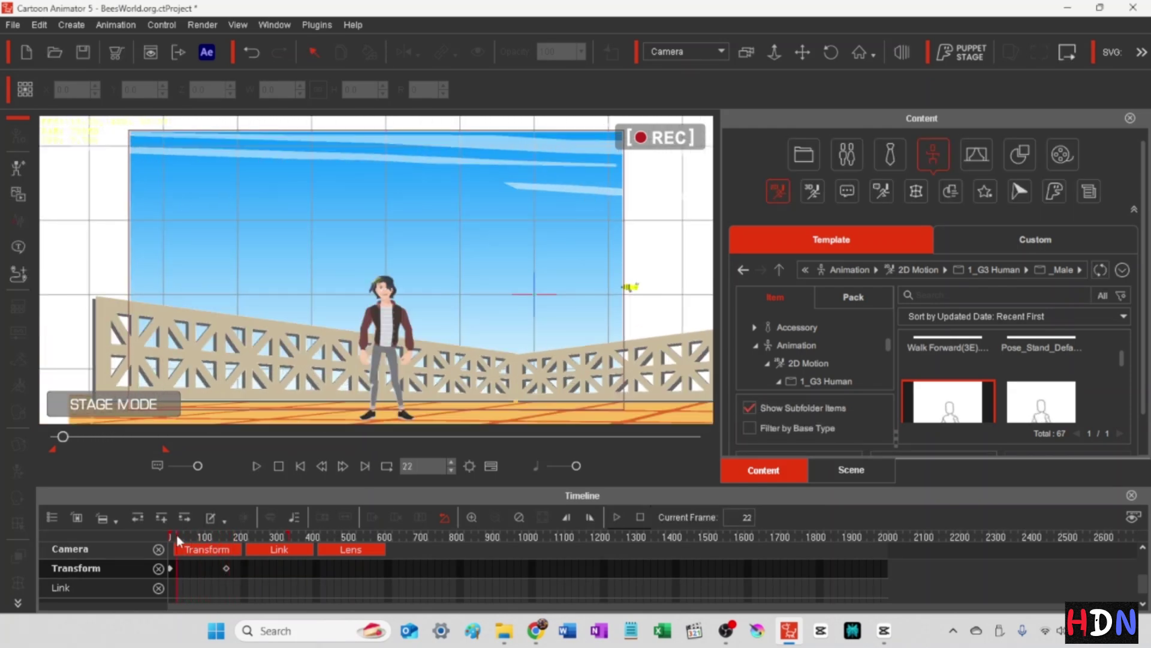
pyautogui.press('space')
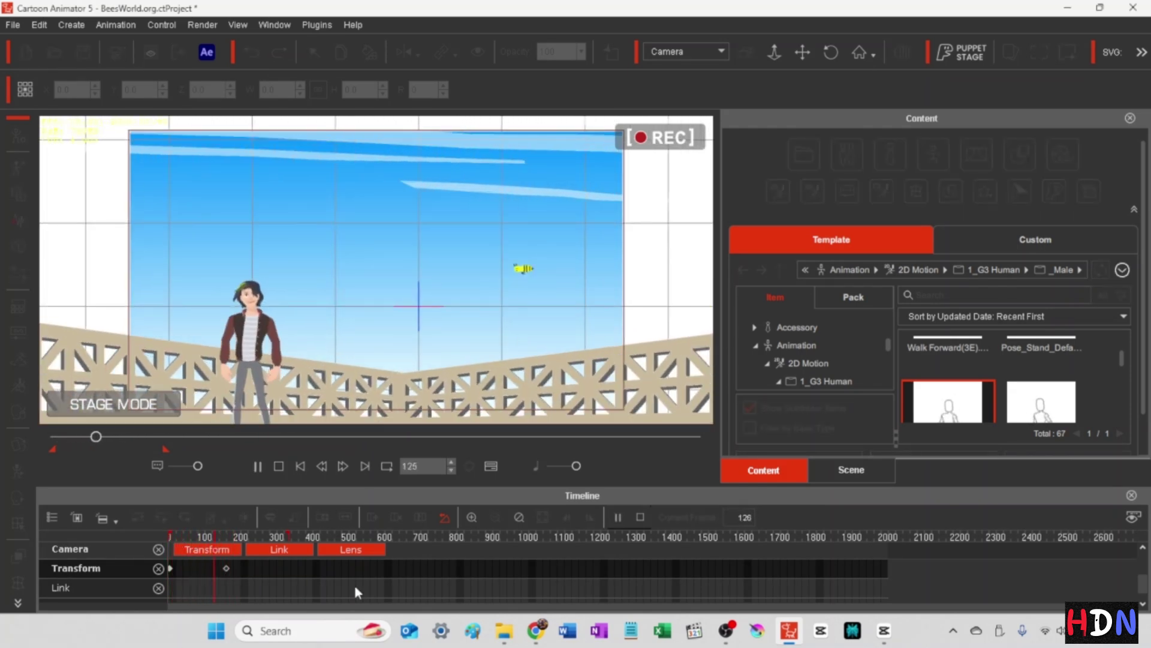
pyautogui.press('space')
# Step: Move the camera's second Transform key to frame 131 and play the scene to check the camera move
pyautogui.moveTo(226, 568); pyautogui.dragTo(215, 568)
pyautogui.click(196, 531)
pyautogui.press('space')
pyautogui.press('space')
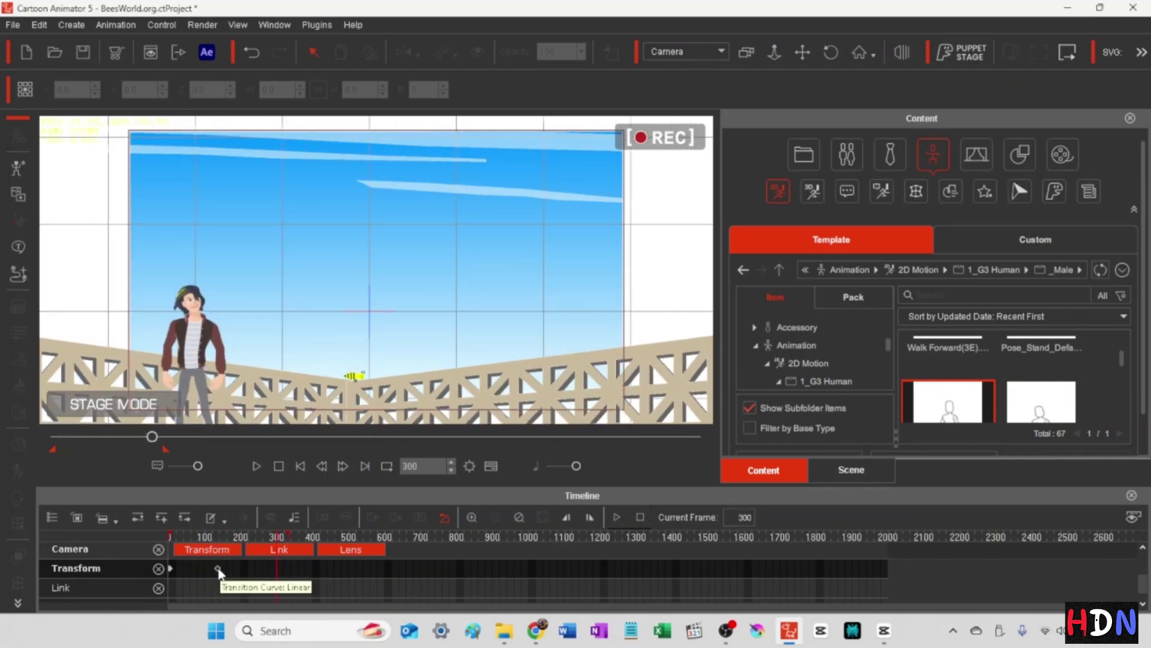
# Step: Save the project and re-export the video over John and the Bee-scene1 in the beesworld.org folder
pyautogui.click(12, 24)
pyautogui.click(36, 90)
pyautogui.click(202, 24)
pyautogui.click(257, 72)
pyautogui.click(959, 507)
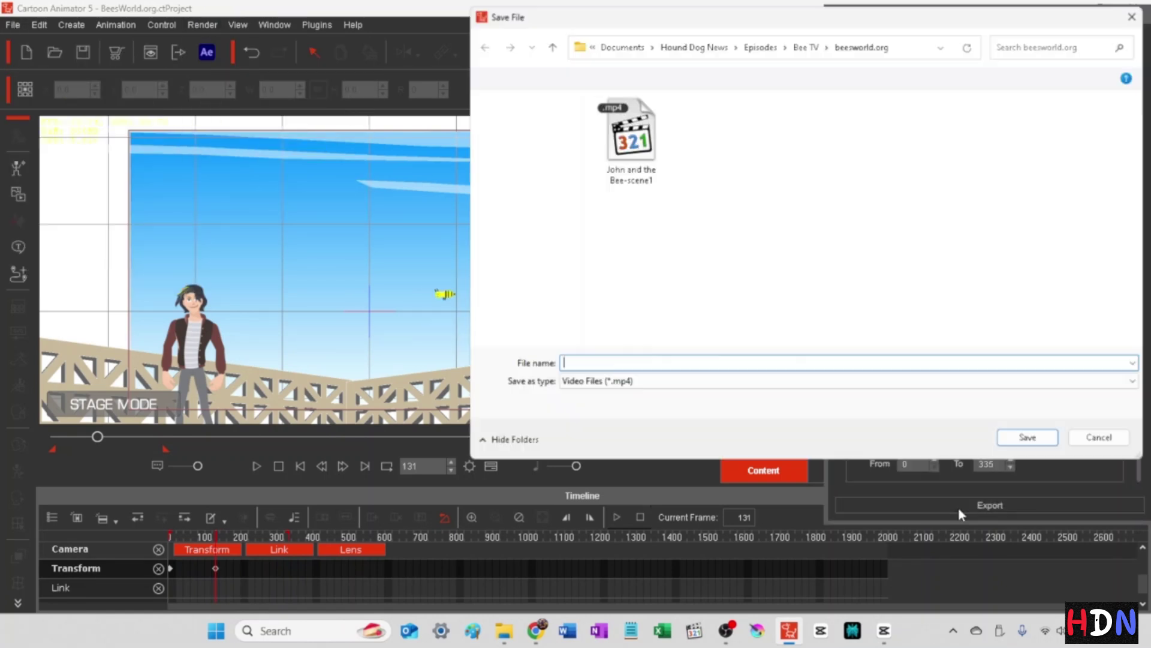
pyautogui.click(630, 138)
pyautogui.click(1027, 437)
pyautogui.click(609, 313)
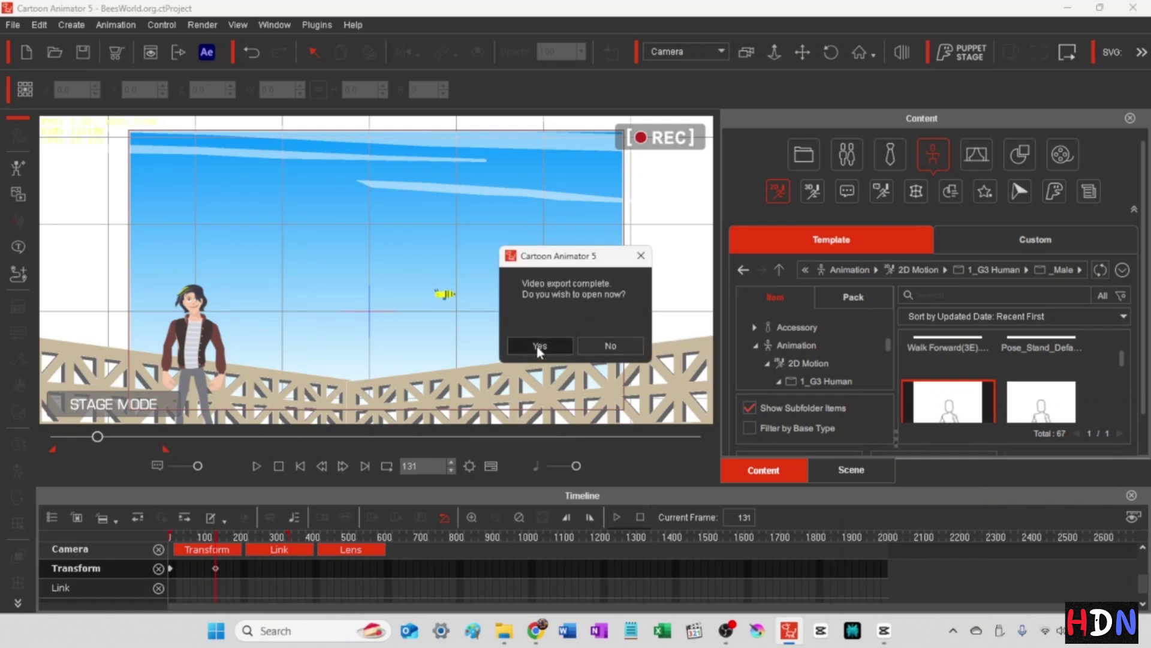
pyautogui.click(539, 346)
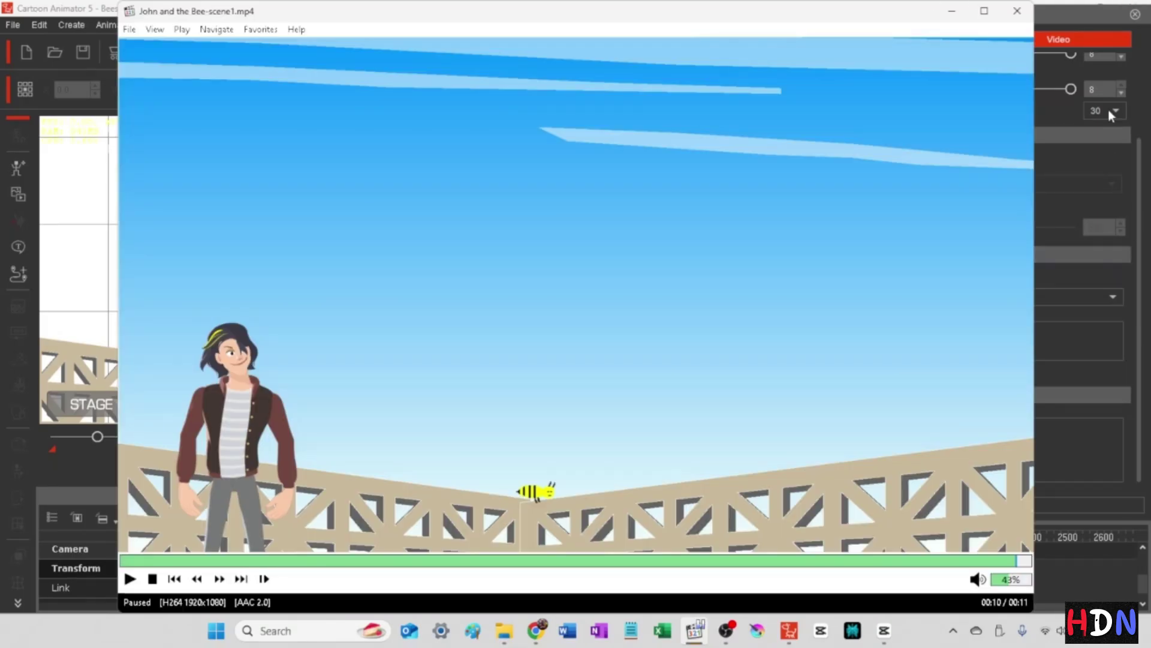
pyautogui.click(1018, 11)
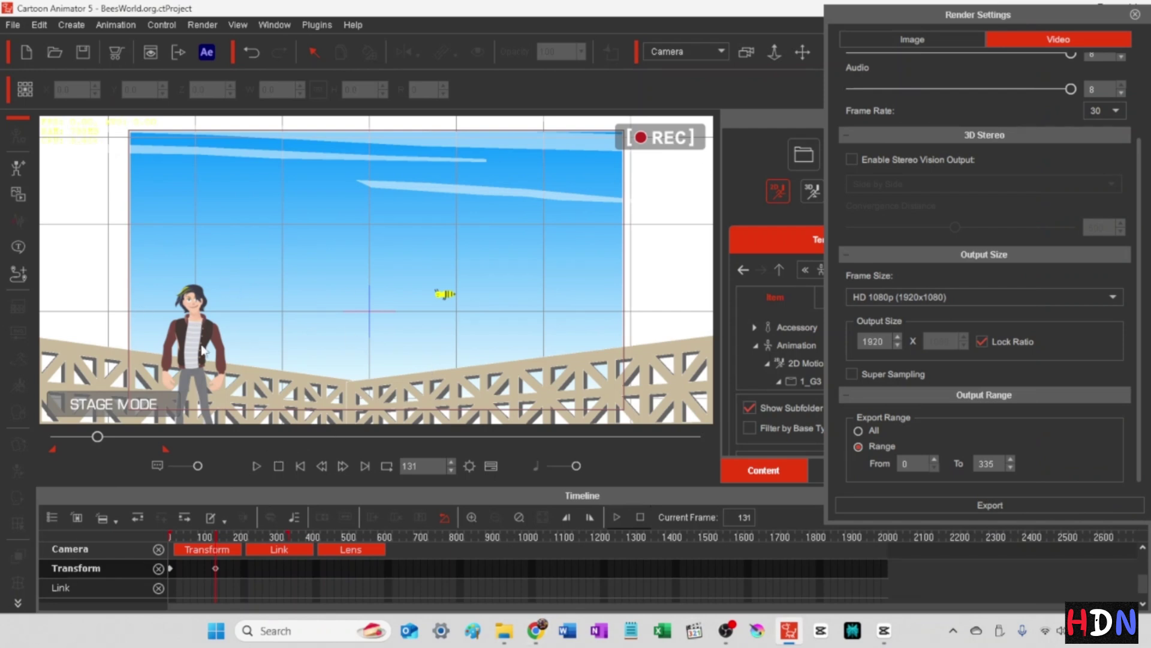
# Step: Set the overall FFD Intensity of the character on the sidewalk to 0.26 and play the scene to check the motion
pyautogui.click(300, 467)
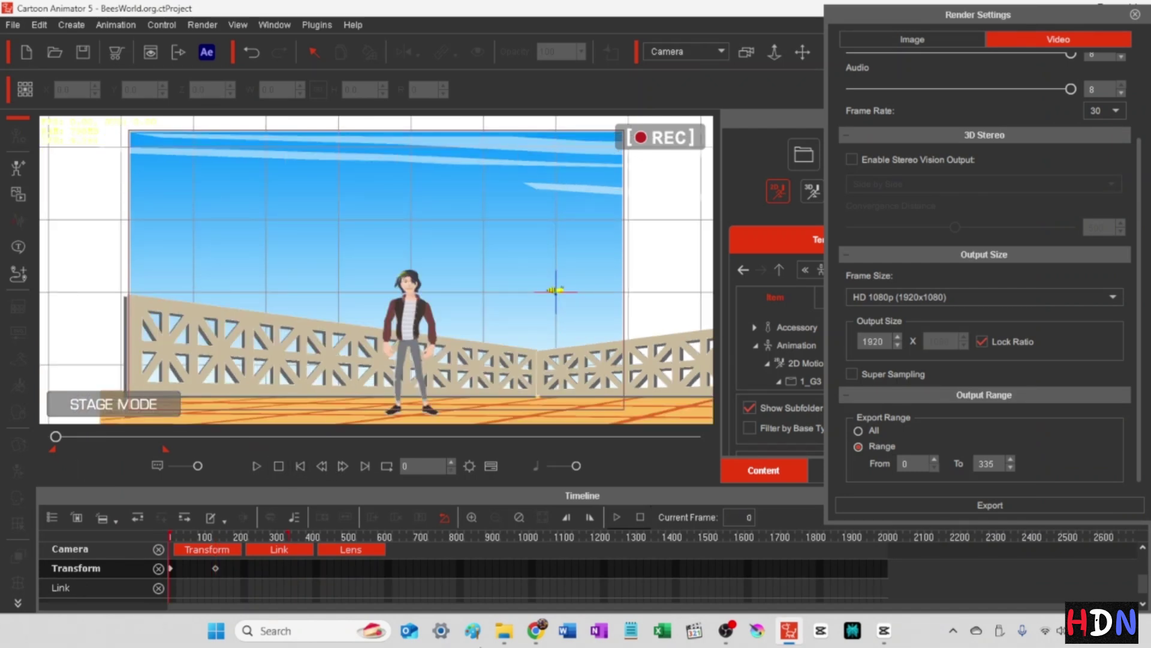
pyautogui.click(413, 314)
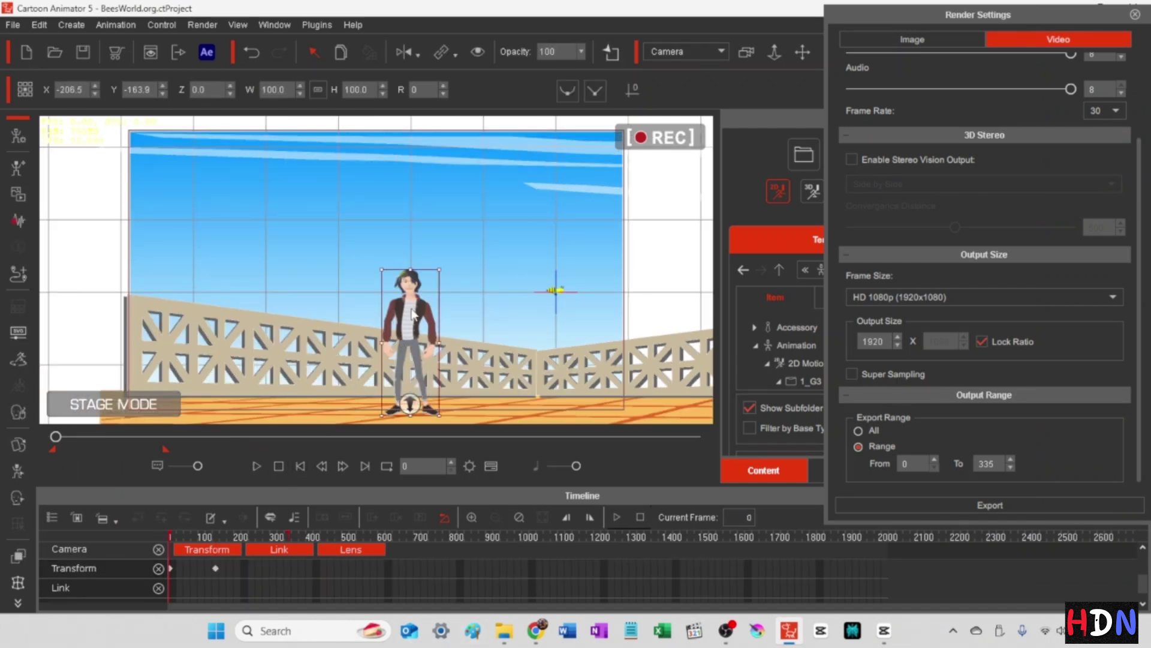
pyautogui.rightClick(412, 314)
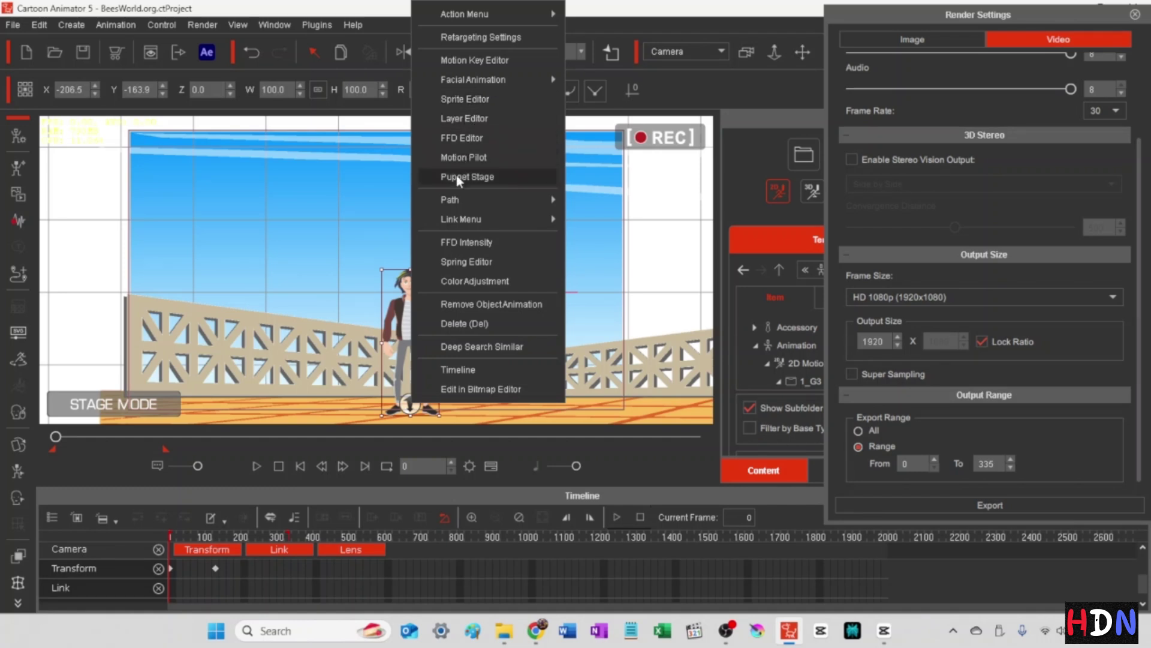
pyautogui.click(460, 245)
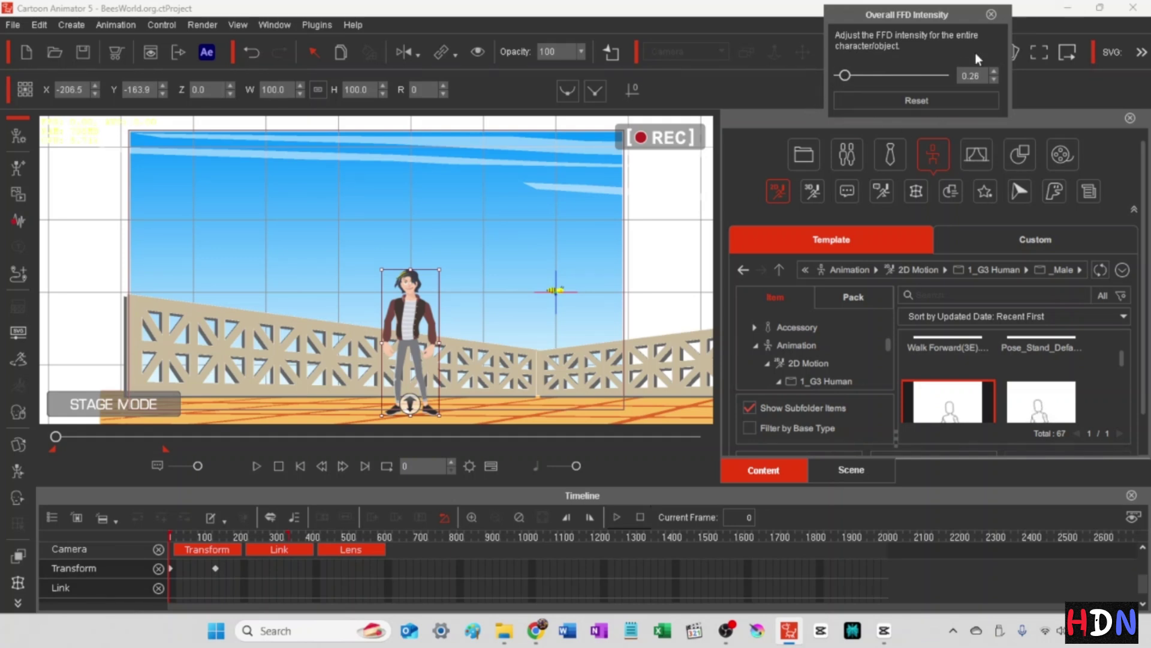
pyautogui.click(991, 15)
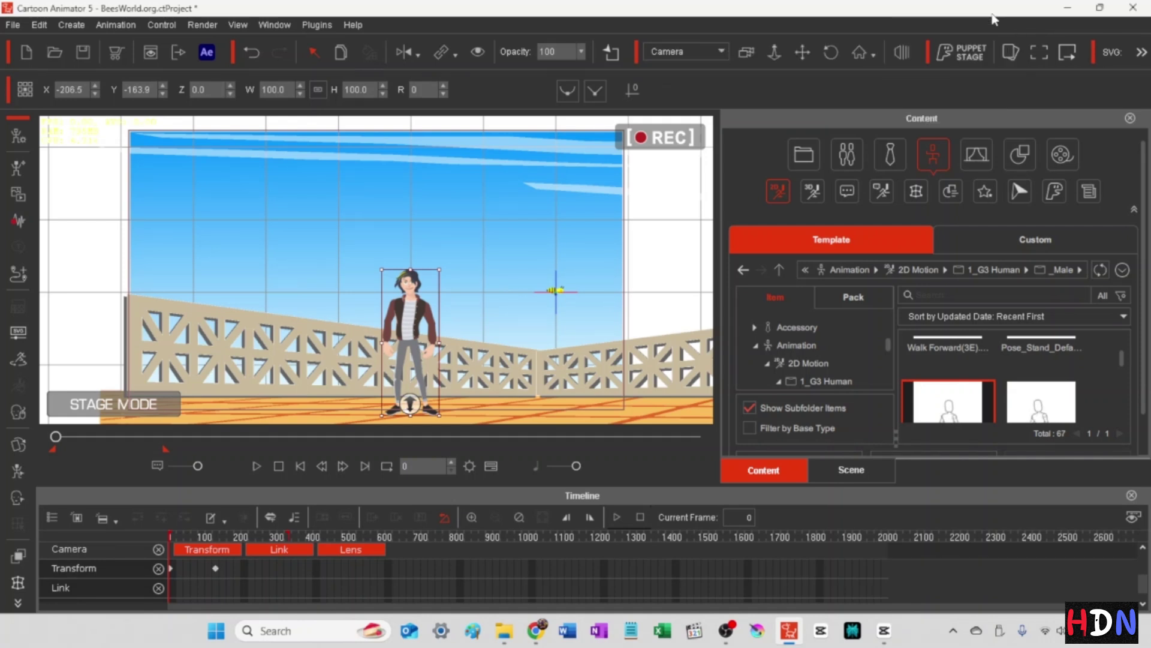
pyautogui.click(239, 549)
pyautogui.press('space')
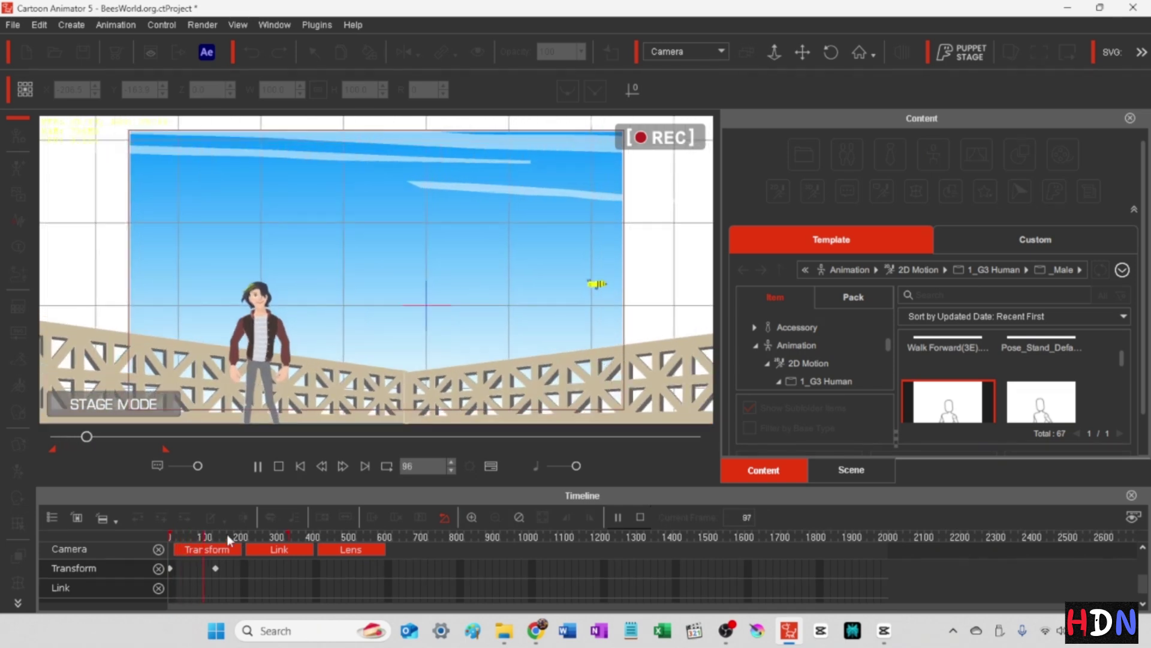
pyautogui.press('space')
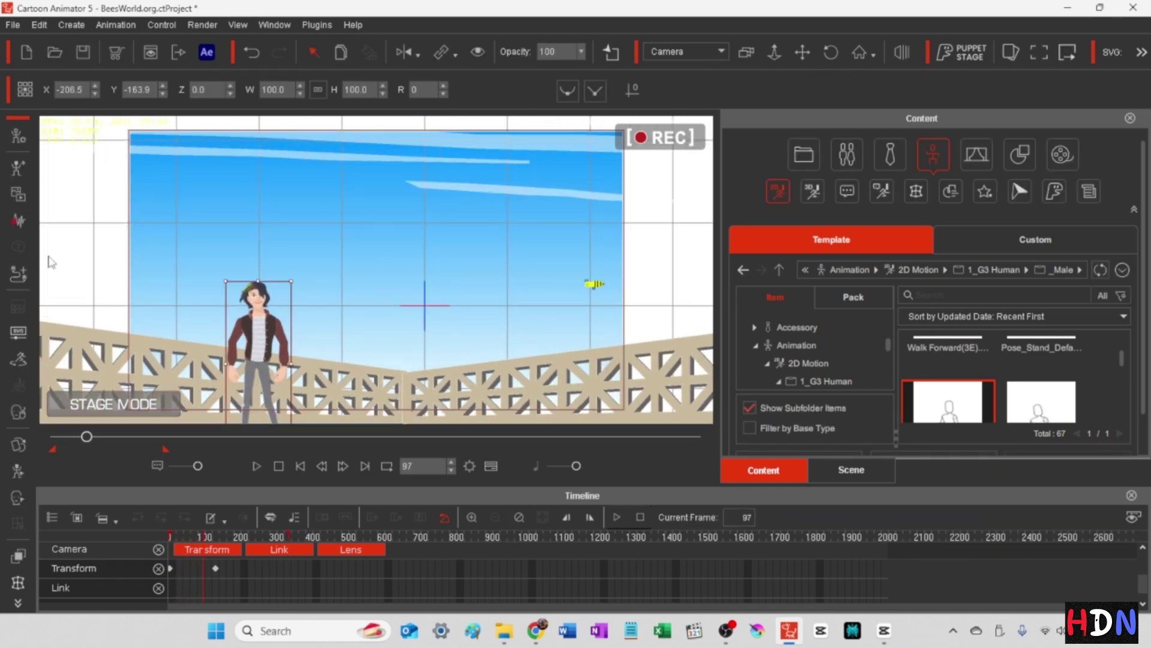
# Step: Re-export frames 0 to 335 as an HD 1080p video, replacing John and the Bee-scene1, and close the render settings
pyautogui.click(201, 26)
pyautogui.click(245, 71)
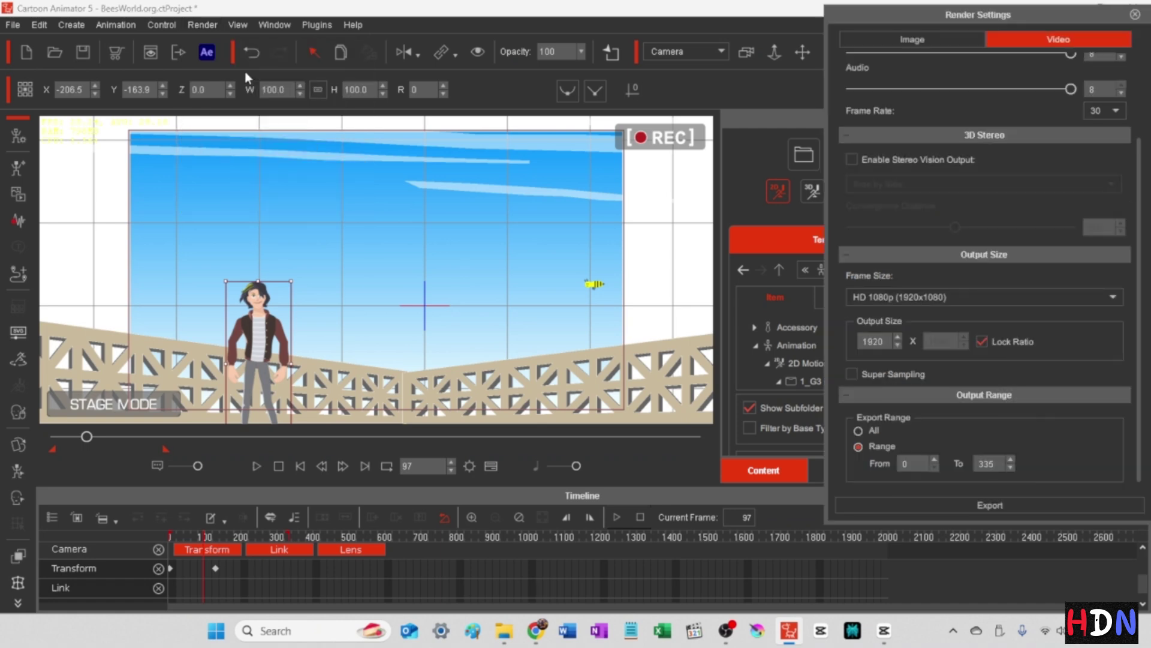
pyautogui.click(993, 503)
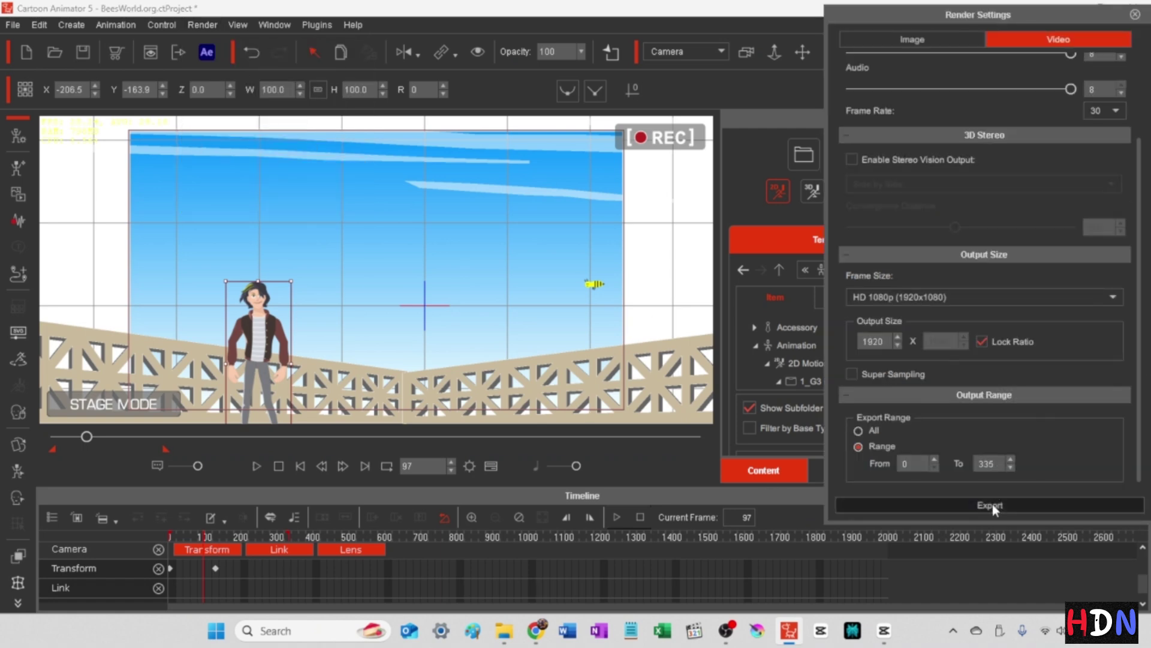
pyautogui.click(1036, 442)
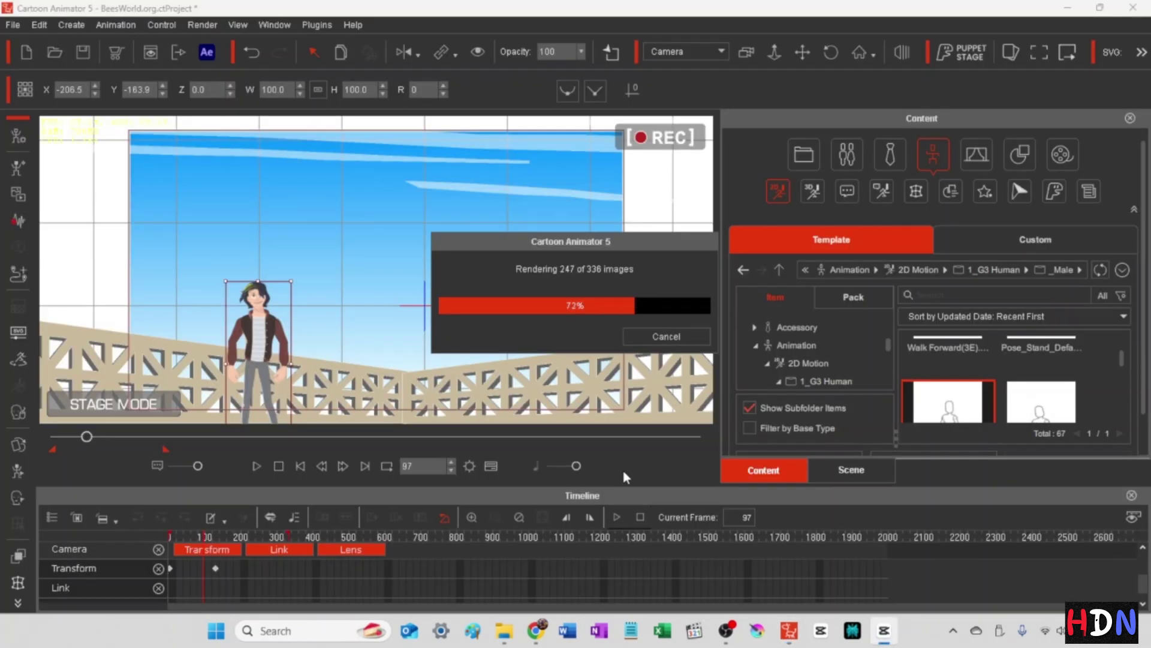
pyautogui.click(538, 345)
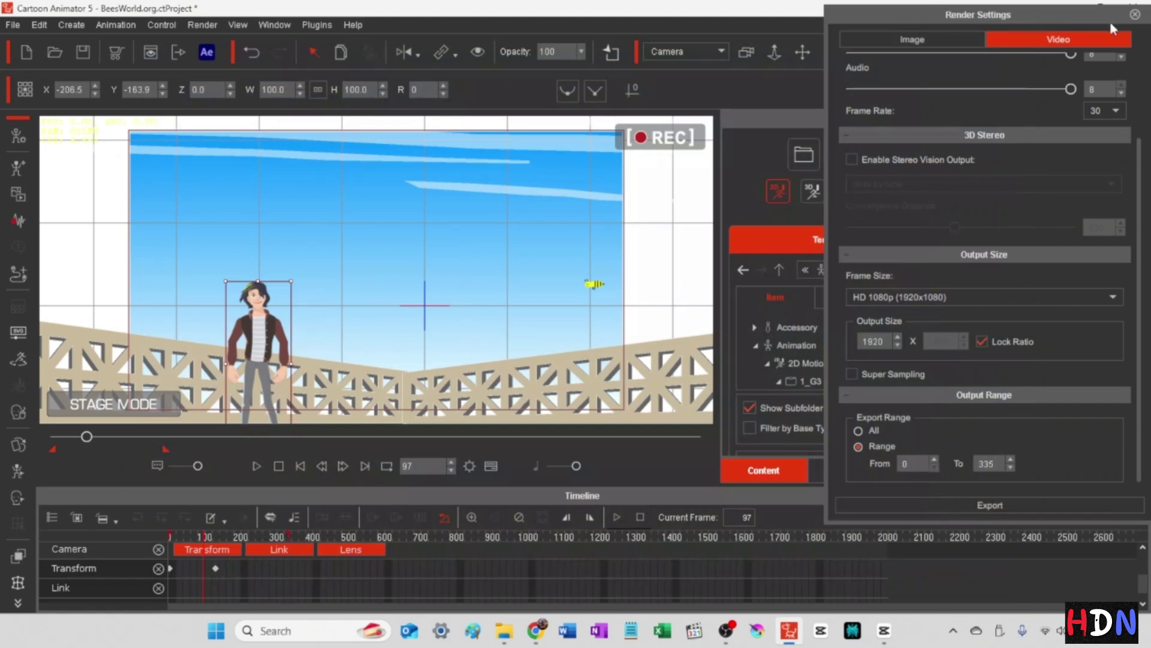
pyautogui.click(1135, 15)
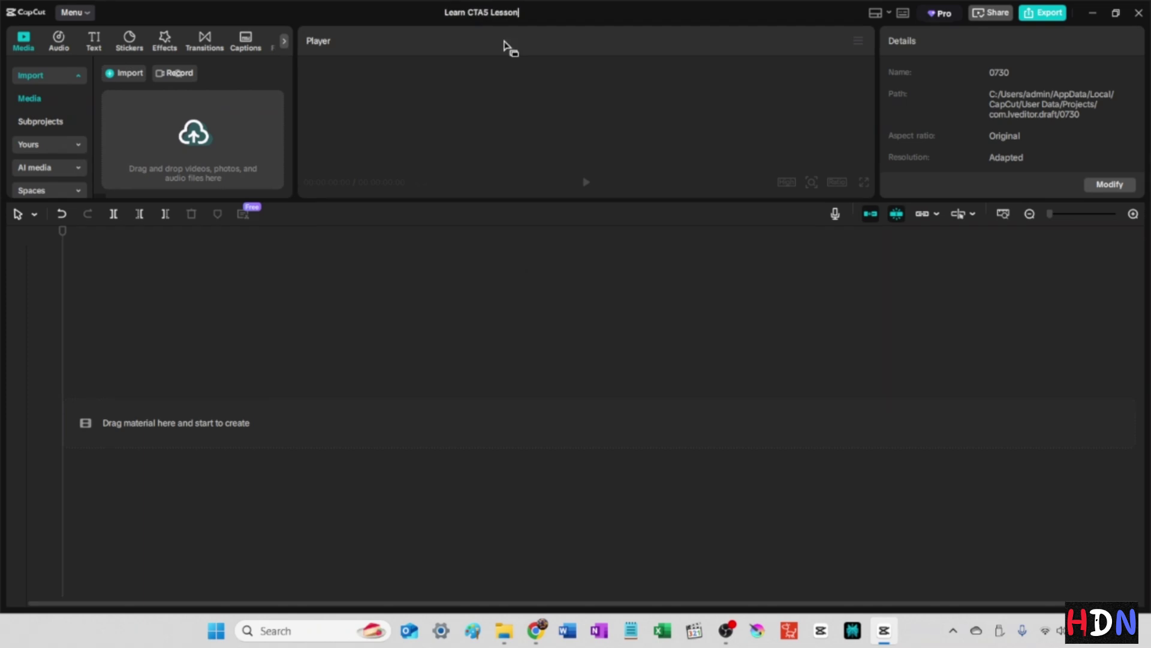
# Step: In CapCut, import John and the Bee-scene1 from the beesworld.org folder under Episodes > Bee TV and add it to the timeline
pyautogui.click(109, 76)
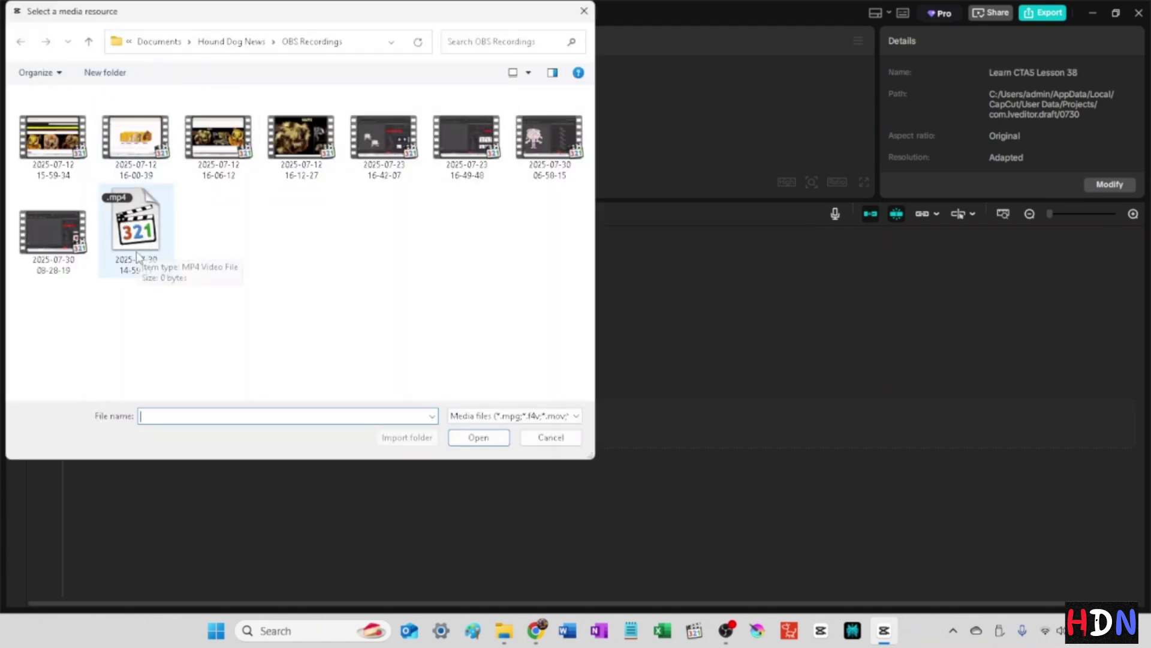
pyautogui.moveTo(197, 12); pyautogui.dragTo(296, 111)
pyautogui.hotkey('alt', 'Up')
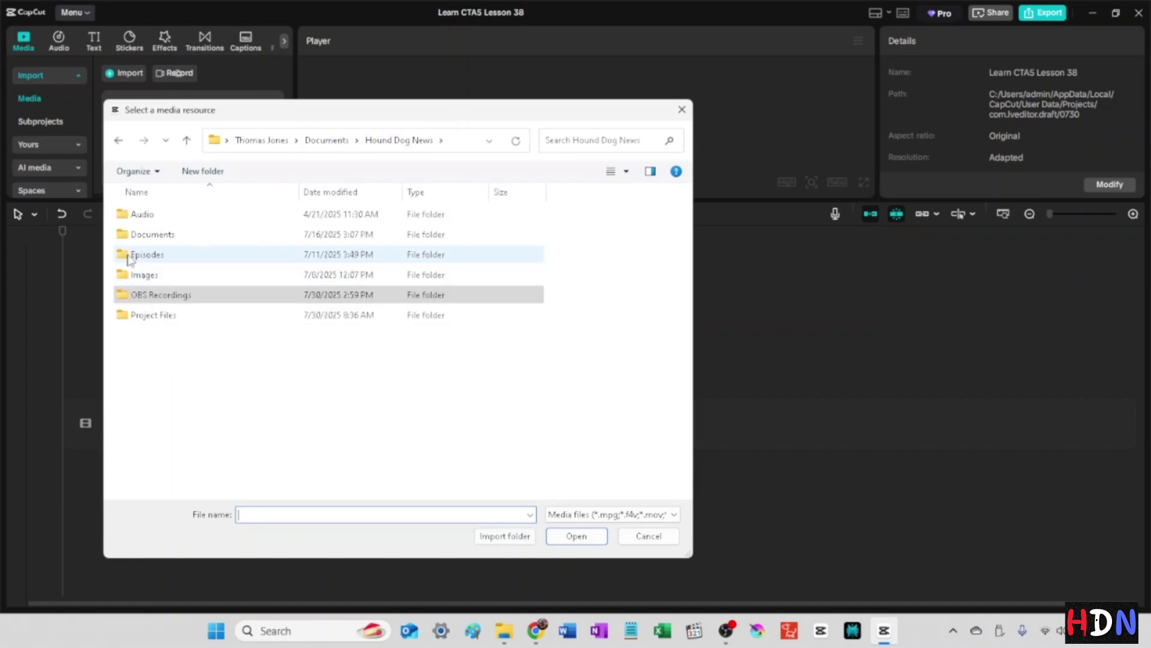
pyautogui.doubleClick(127, 255)
pyautogui.doubleClick(143, 214)
pyautogui.doubleClick(147, 233)
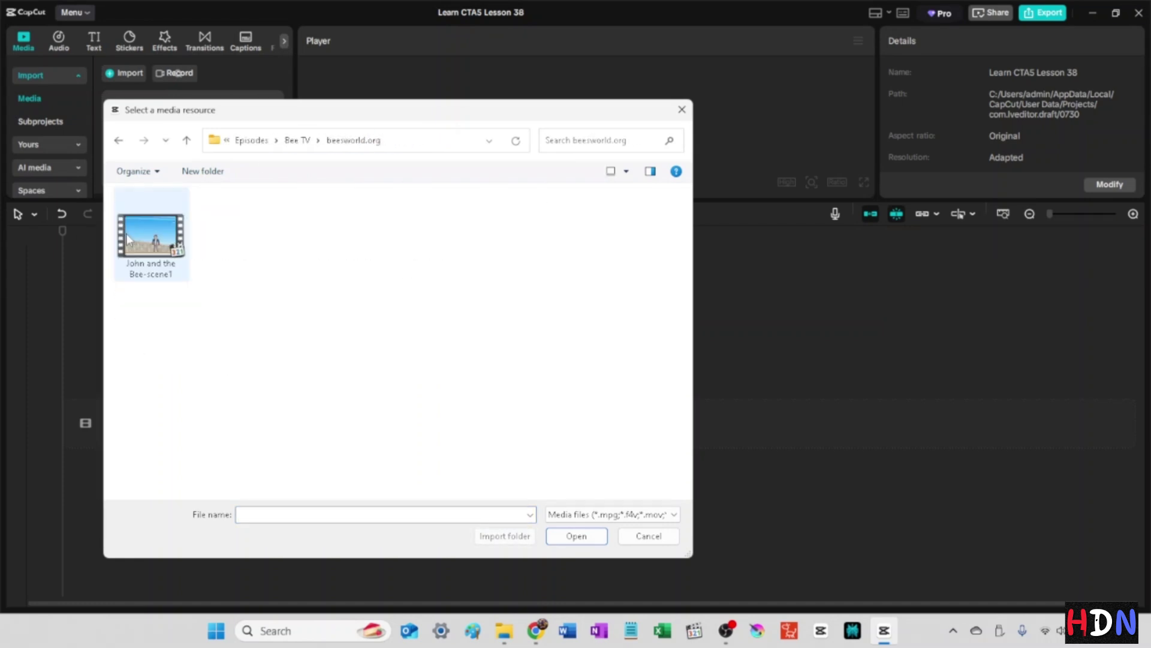
pyautogui.click(149, 243)
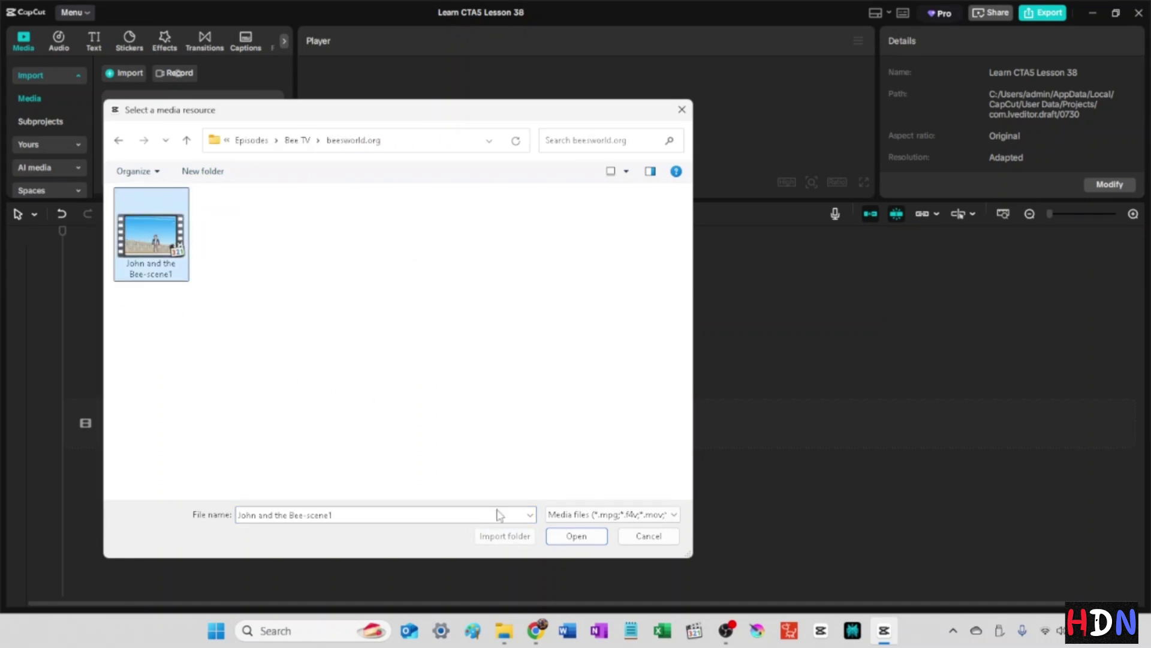
pyautogui.click(586, 539)
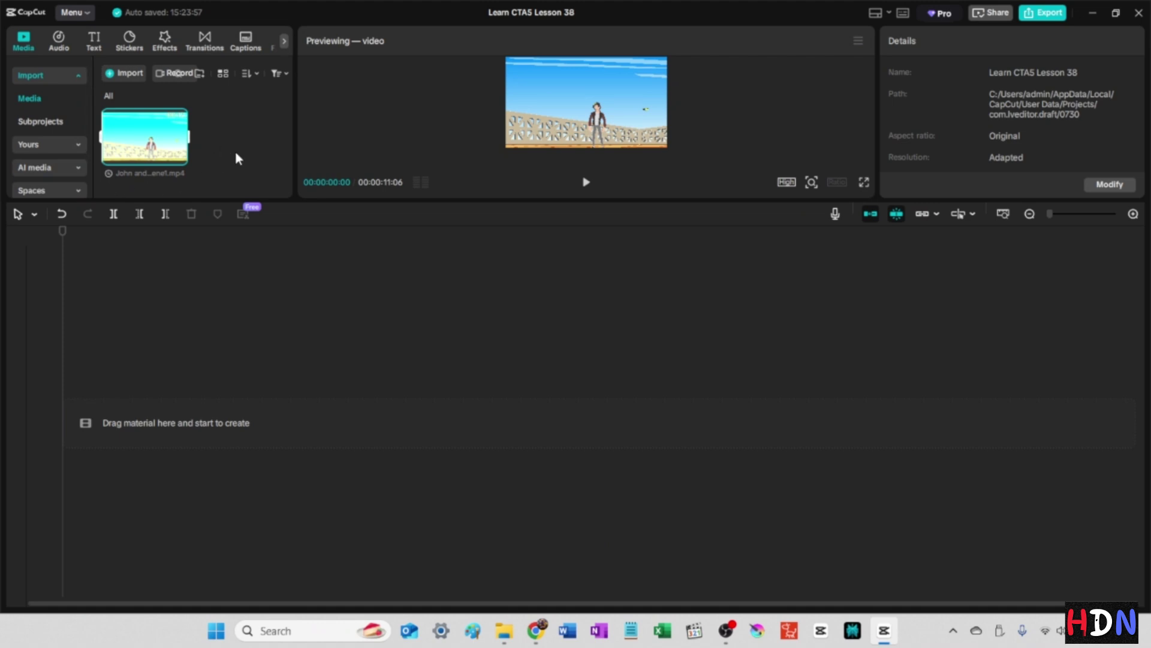
pyautogui.click(179, 158)
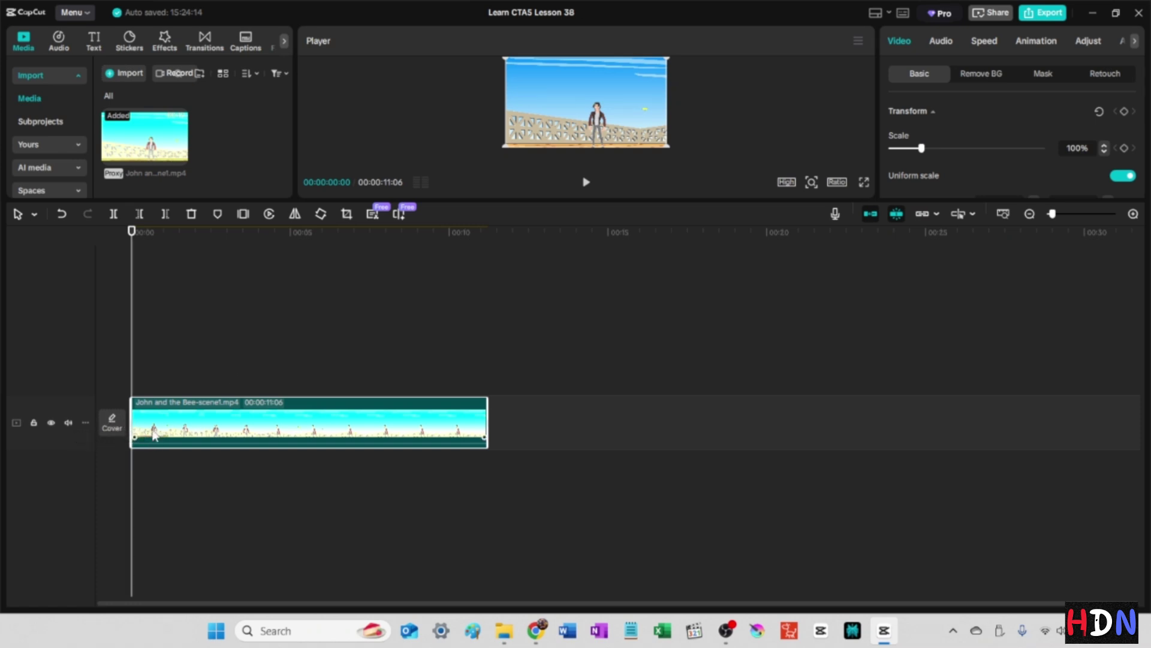
# Step: Play the clip full screen to review the camera move and return to its start
pyautogui.moveTo(244, 232); pyautogui.dragTo(156, 252)
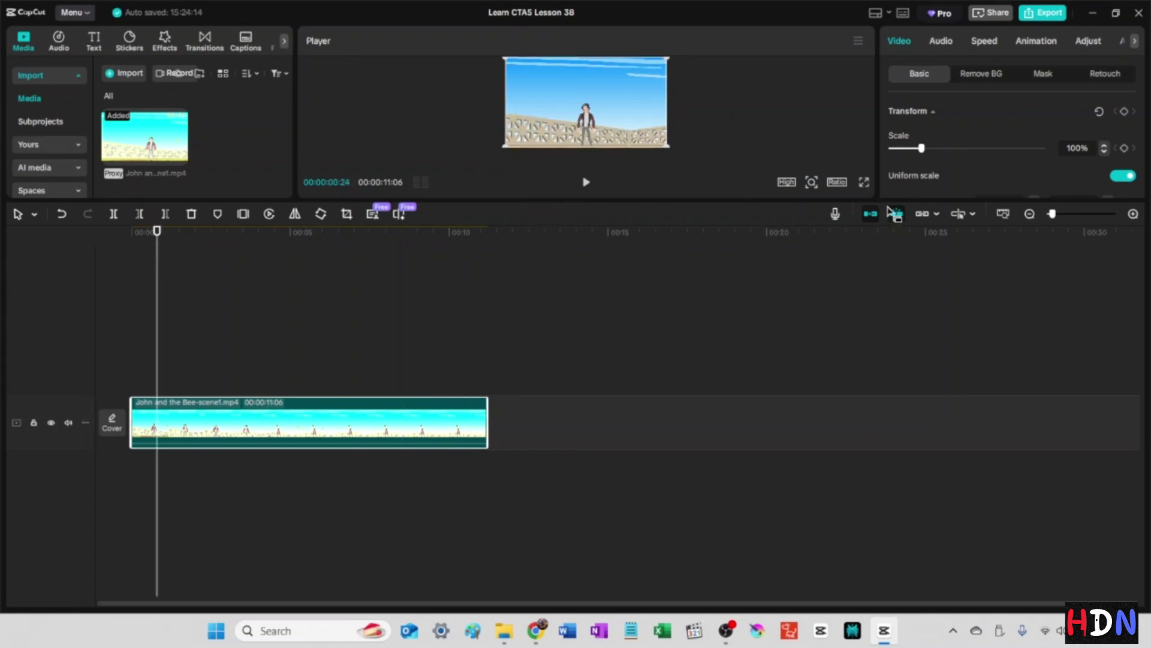
pyautogui.click(863, 182)
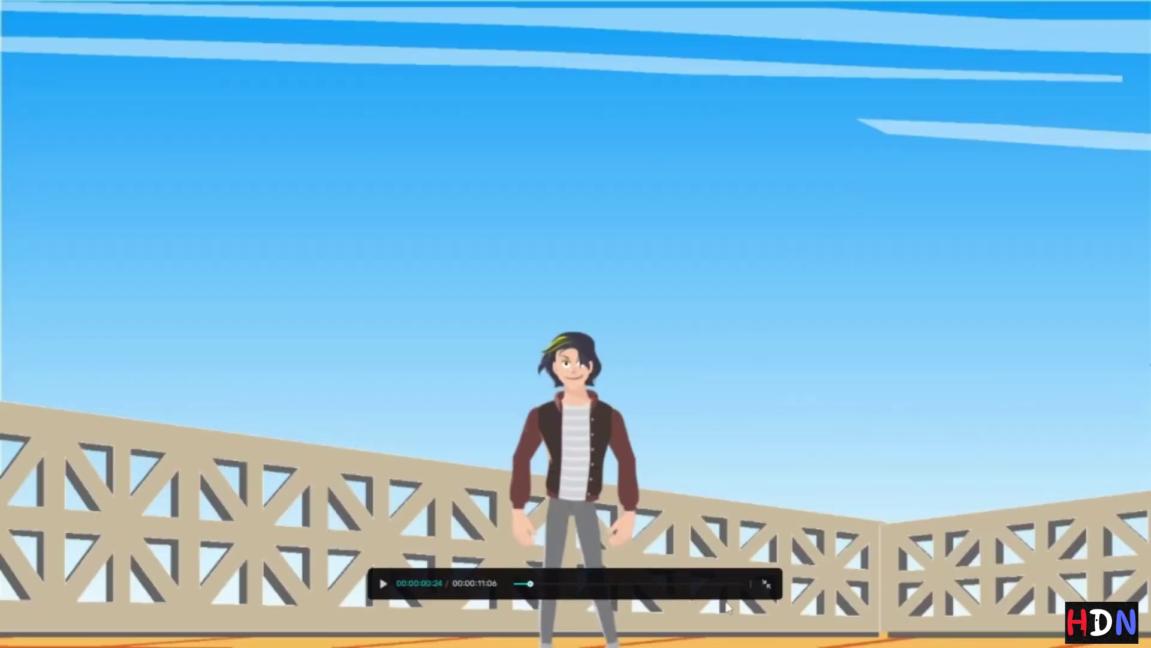
pyautogui.press('space')
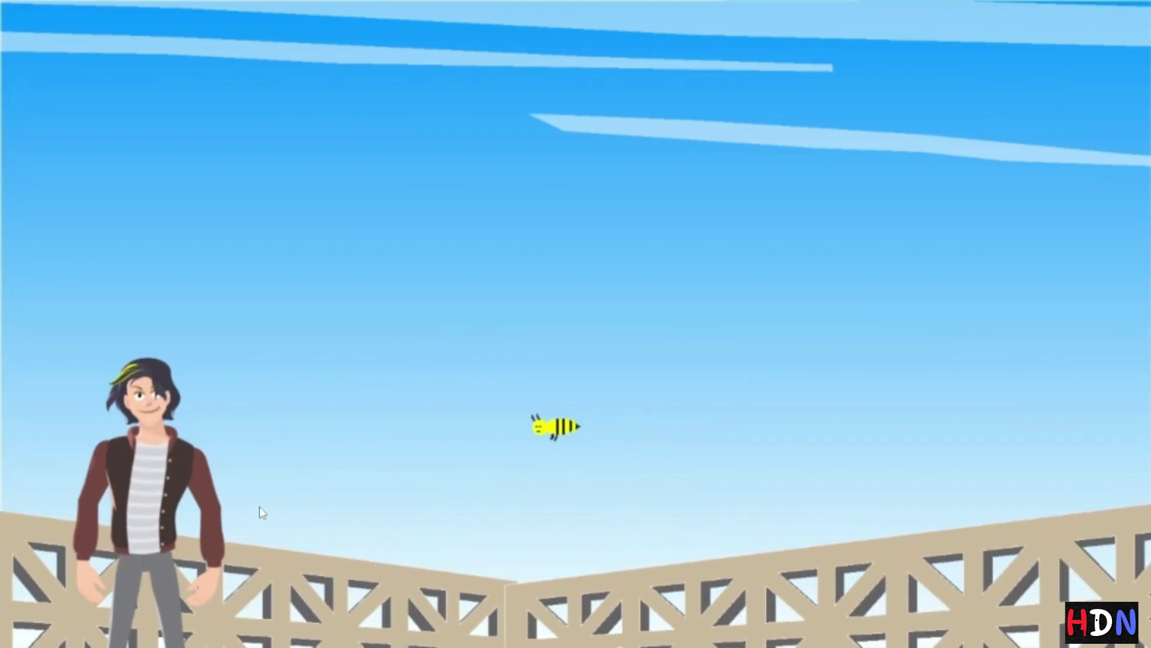
pyautogui.press('Escape')
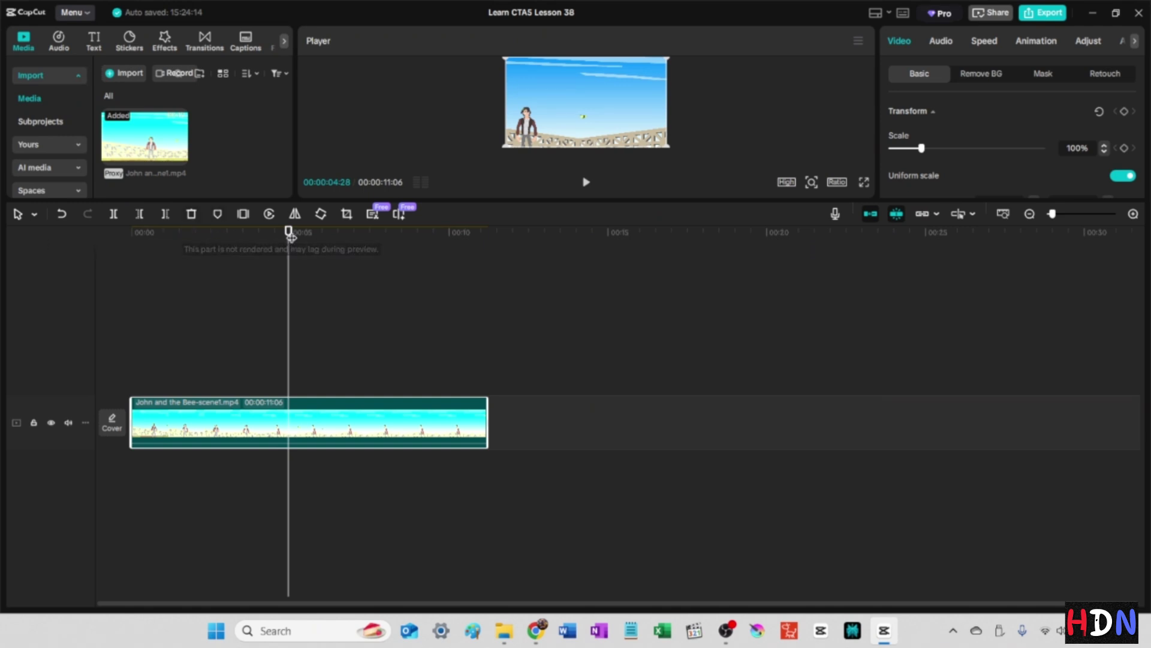
pyautogui.moveTo(288, 231); pyautogui.dragTo(76, 233)
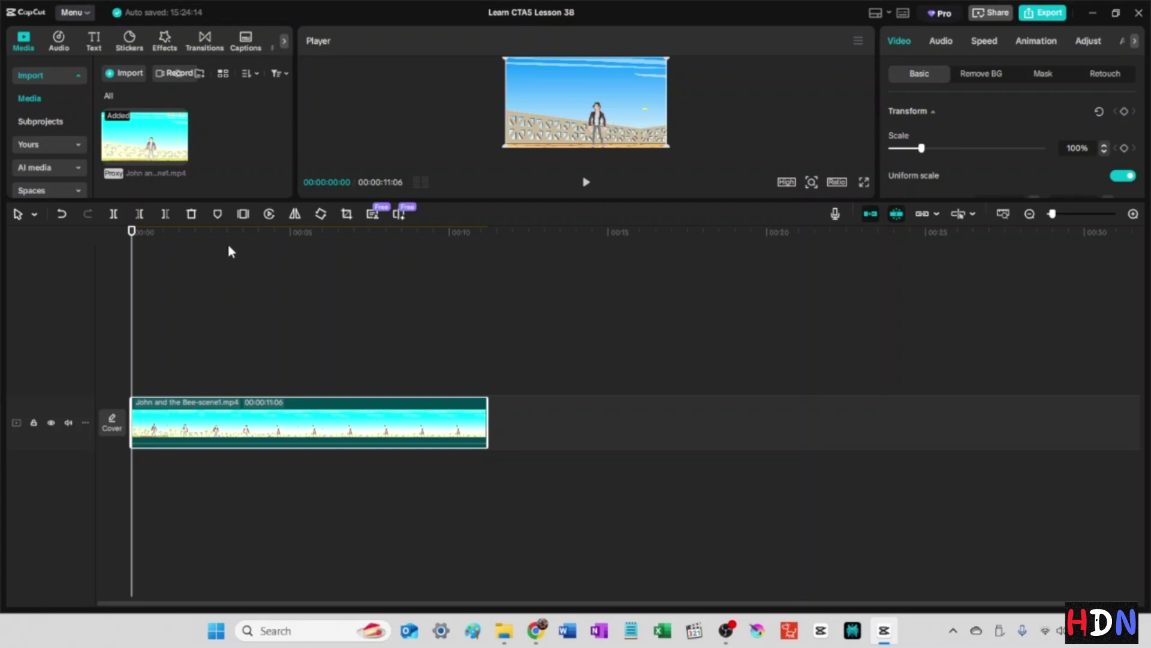
# Step: Add a Scale keyframe at 00:00:05:10, scale the clip to 150% at 00:00:08:02, and reposition it to X 753, Y 282
pyautogui.moveTo(132, 232); pyautogui.dragTo(301, 281)
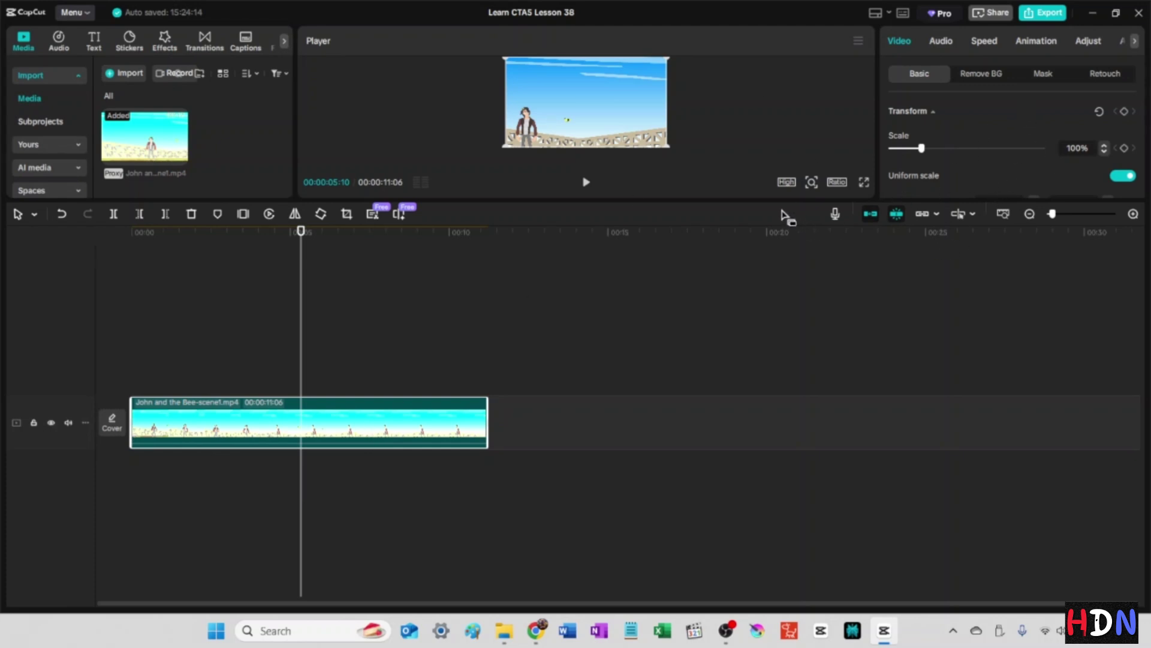
pyautogui.moveTo(782, 200); pyautogui.dragTo(812, 393)
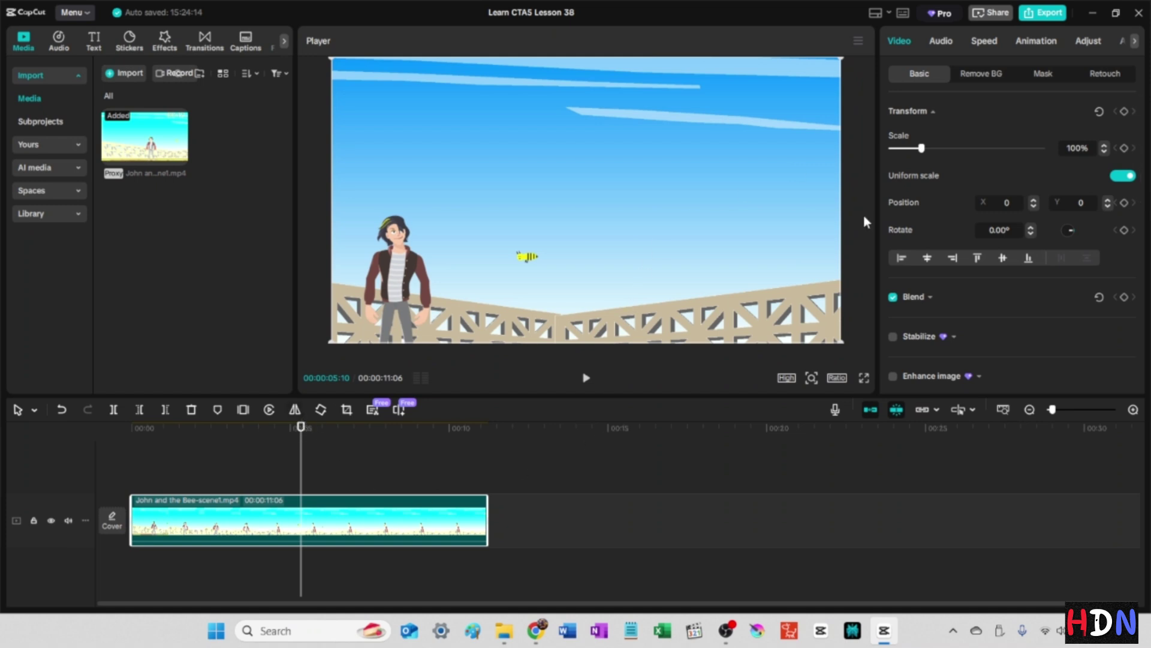
pyautogui.click(1125, 148)
pyautogui.moveTo(301, 428); pyautogui.dragTo(387, 428)
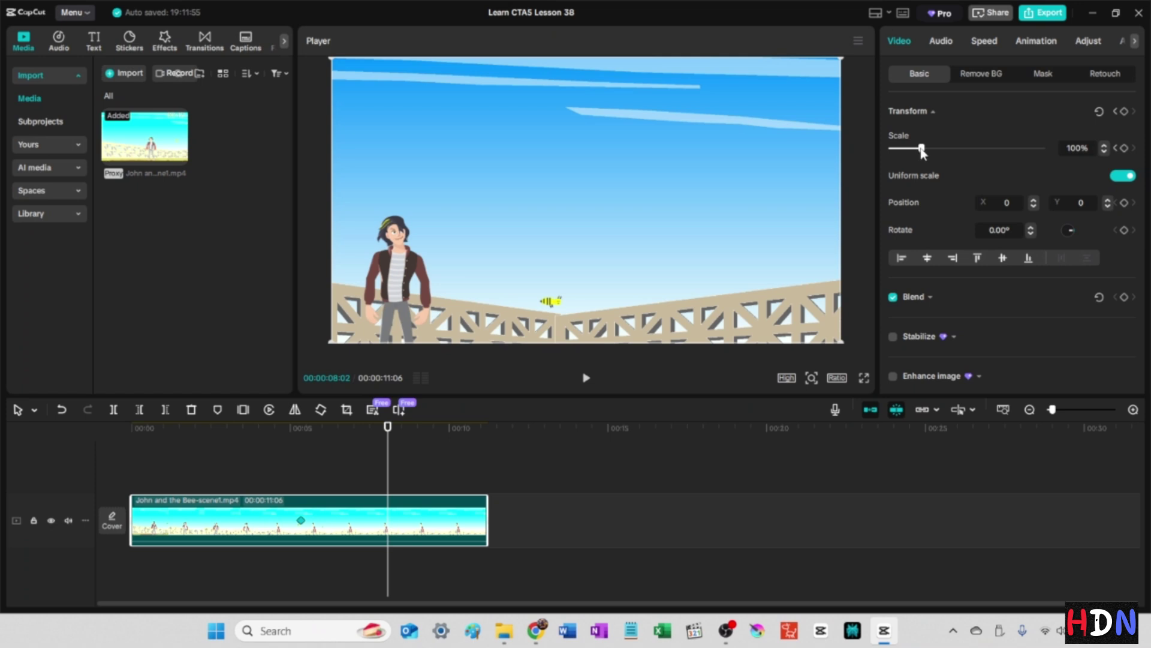
pyautogui.moveTo(922, 152); pyautogui.dragTo(936, 149)
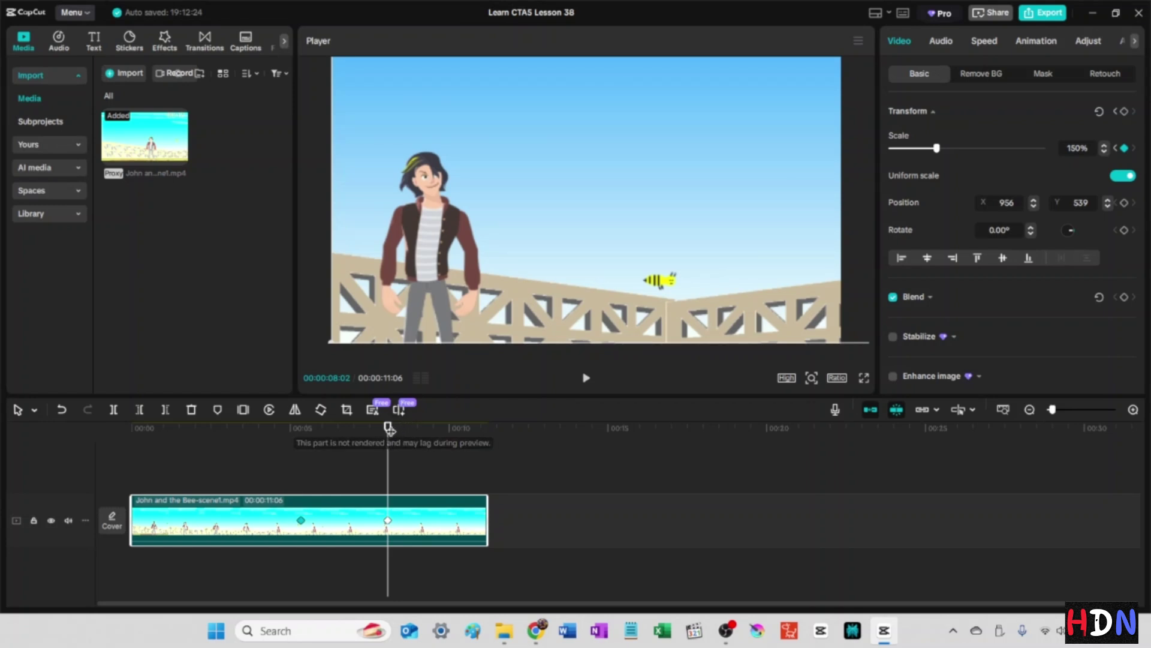
pyautogui.moveTo(387, 428)
pyautogui.mouseDown()
pyautogui.moveTo(398, 427)
pyautogui.moveTo(293, 424)
pyautogui.moveTo(393, 438)
pyautogui.moveTo(298, 441)
pyautogui.moveTo(391, 444)
pyautogui.mouseUp()
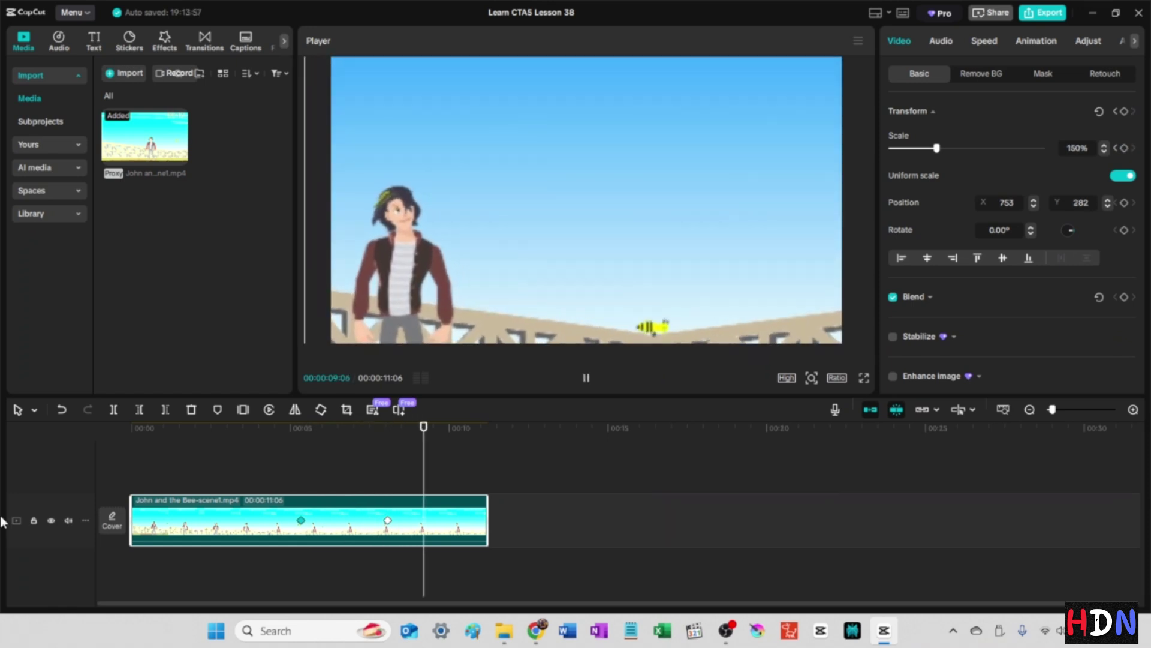
# Step: Set the preview playback to Full quality and replay the zoomed section of the clip
pyautogui.press('space')
pyautogui.click(787, 378)
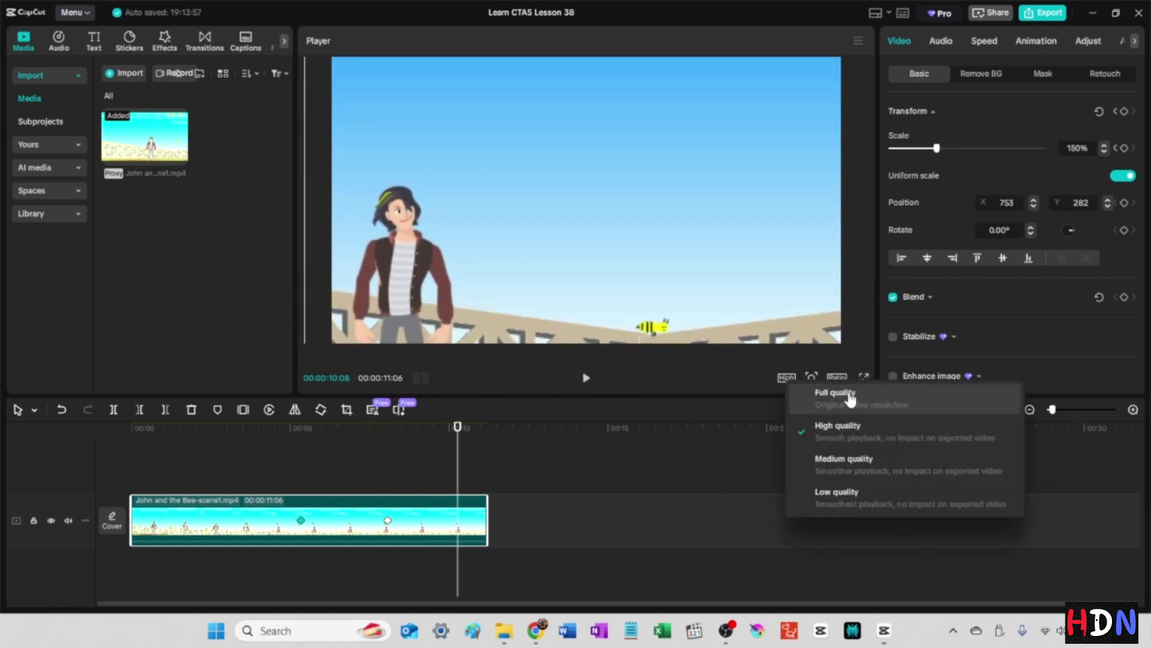
pyautogui.click(807, 394)
pyautogui.click(671, 427)
pyautogui.press('space')
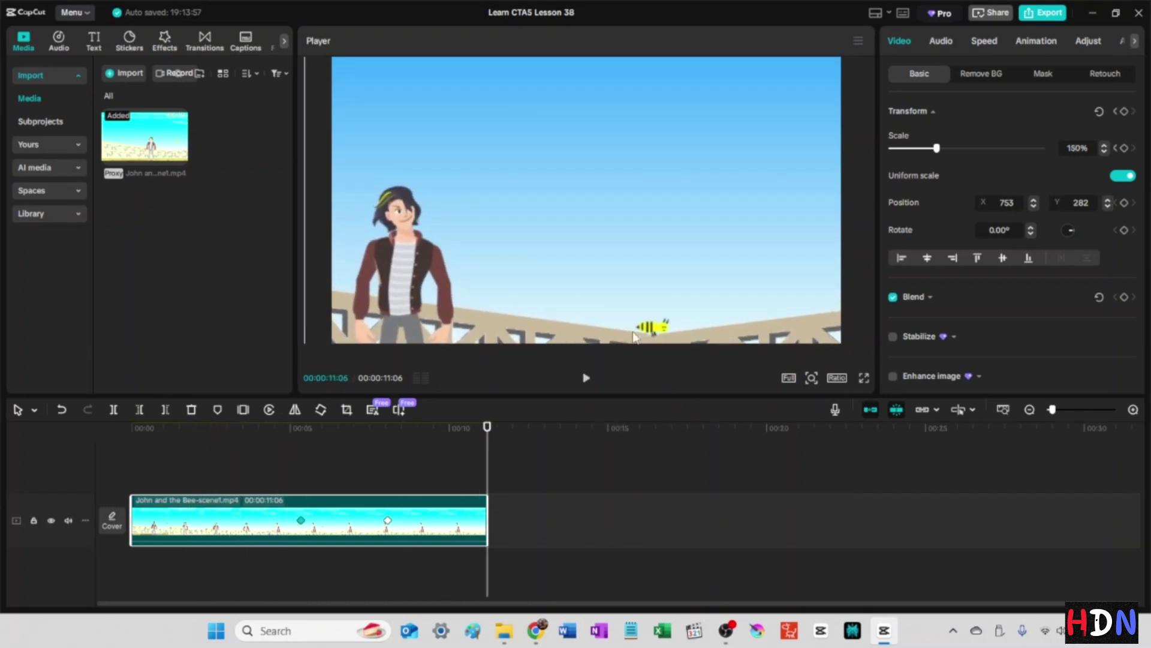
pyautogui.press('space')
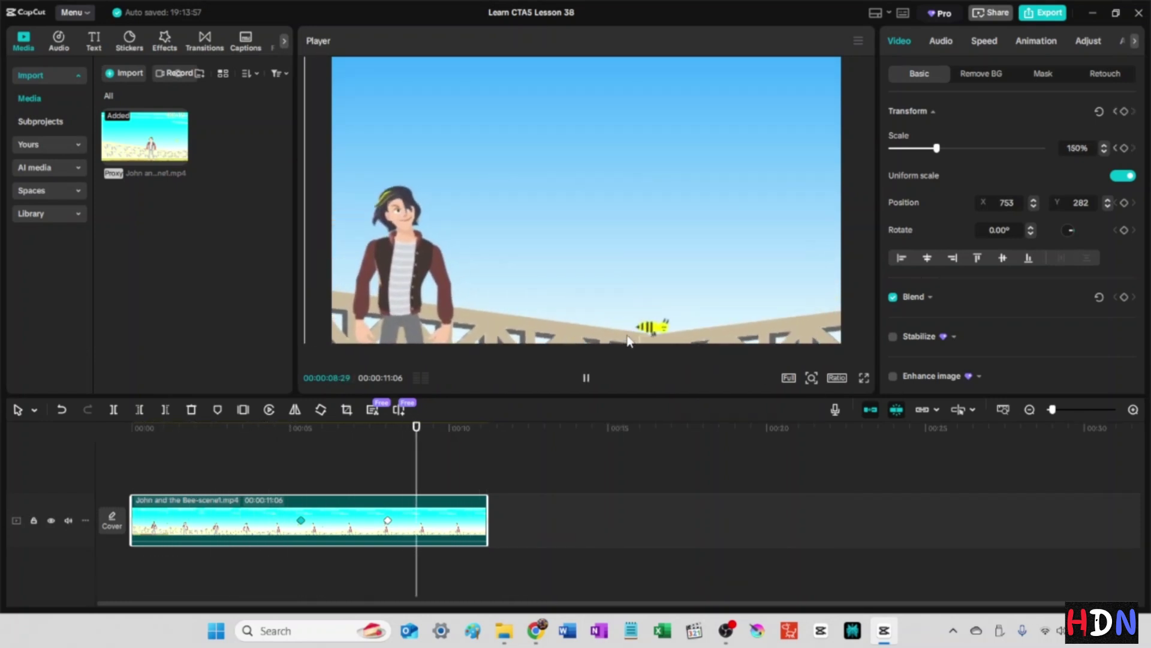
pyautogui.press('space')
# Step: Add a Scale keyframe at 00:00:09:25, scale the clip to 200% at its end, and play back the zoom
pyautogui.click(1124, 149)
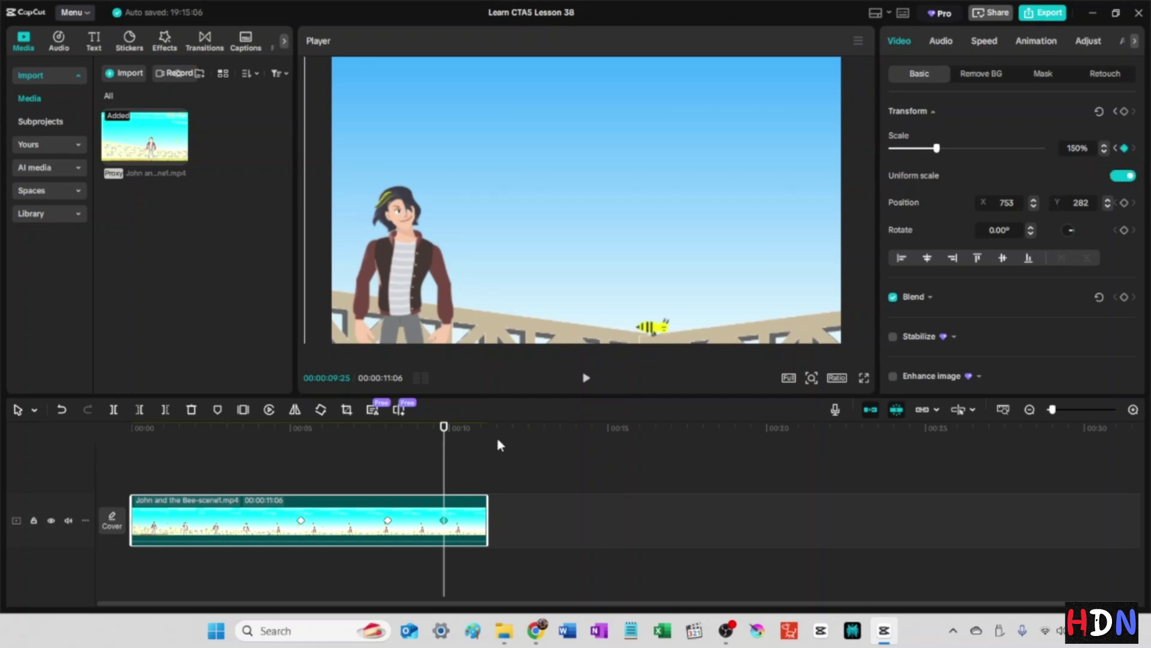
pyautogui.moveTo(443, 428); pyautogui.dragTo(487, 427)
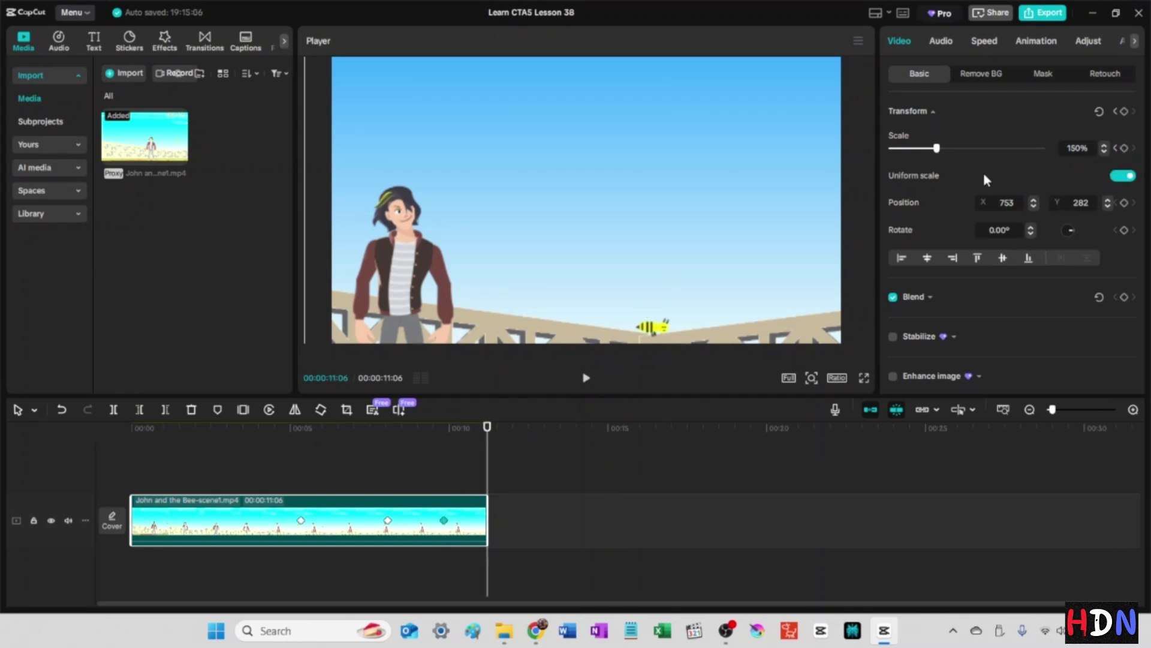
pyautogui.moveTo(937, 148); pyautogui.dragTo(952, 148)
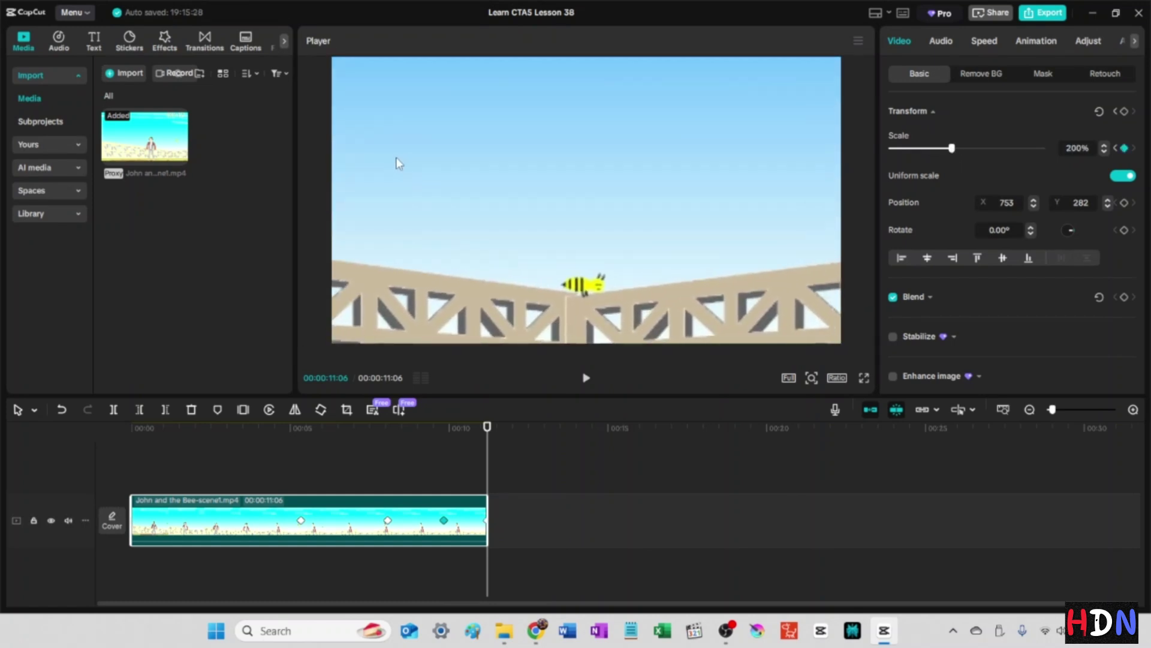
pyautogui.click(377, 427)
pyautogui.press('space')
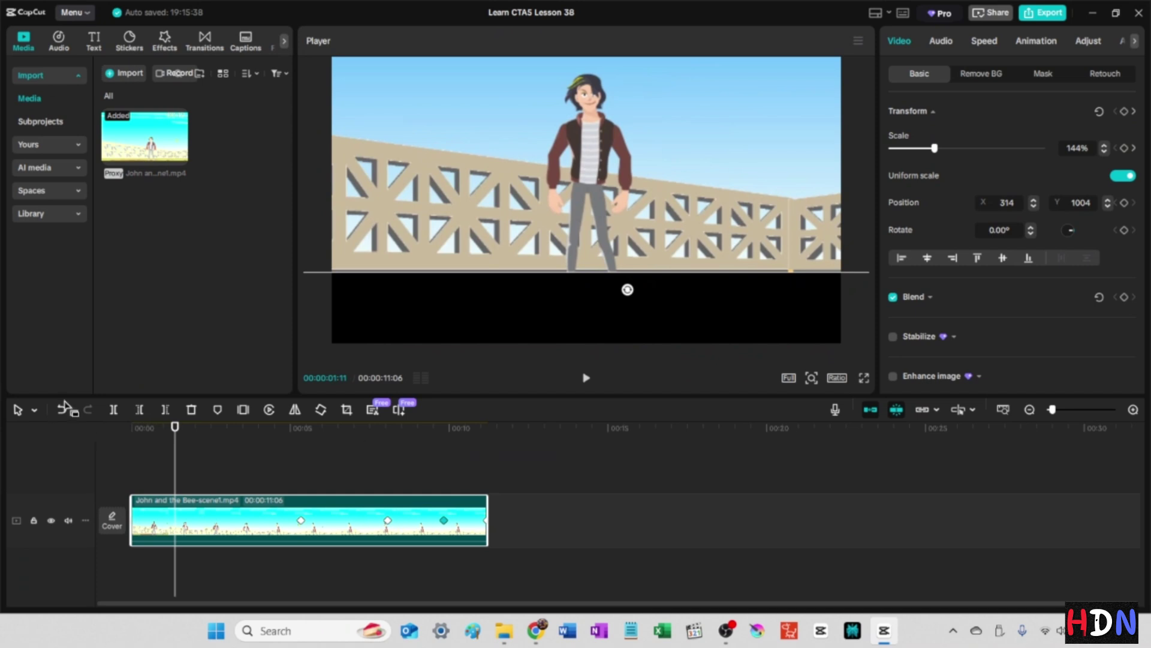
# Step: Add a Transform keyframe at 00:00:09:25 and reposition the video clip at its end to X 308, Y 1078
pyautogui.press('space')
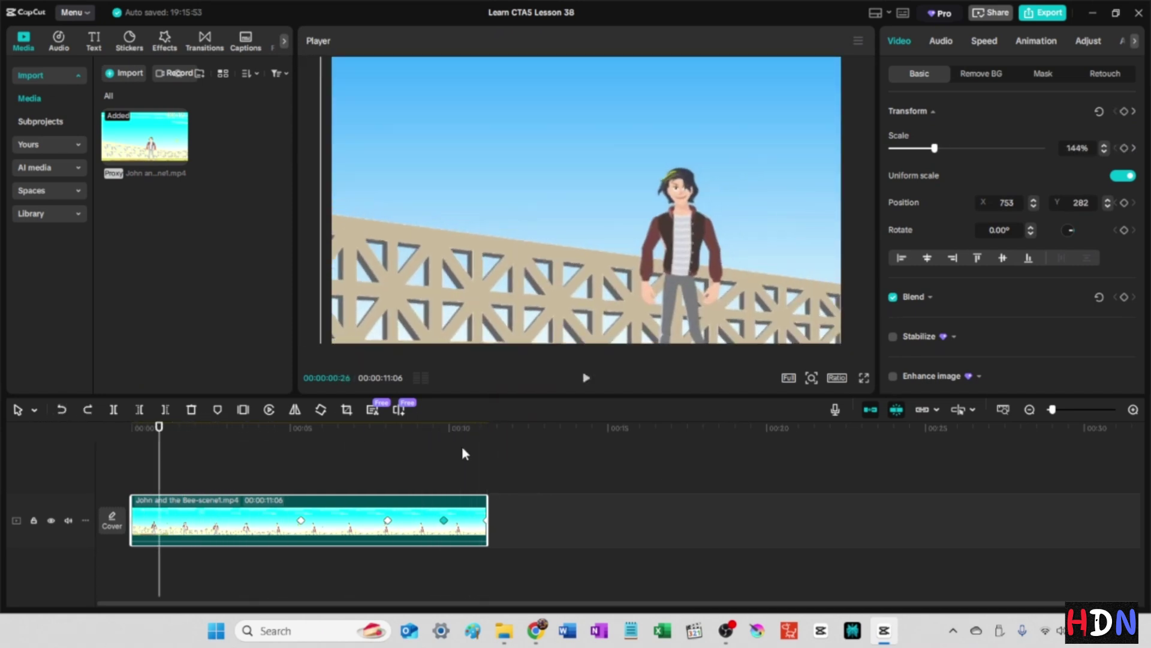
pyautogui.click(444, 428)
pyautogui.click(1123, 111)
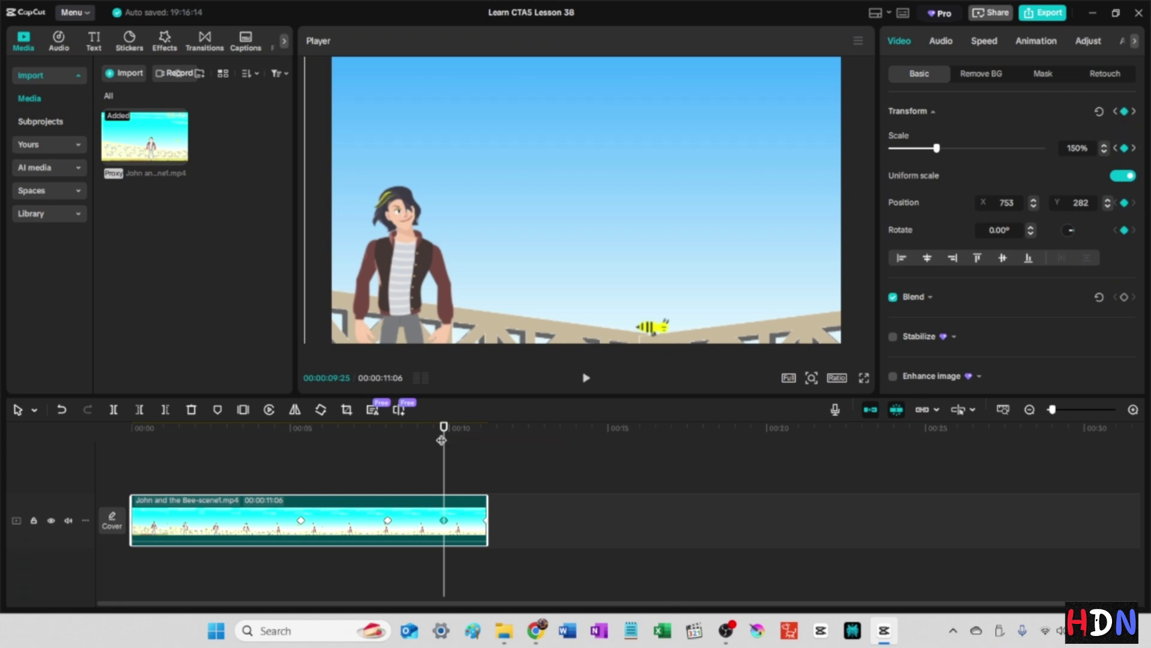
pyautogui.press('space')
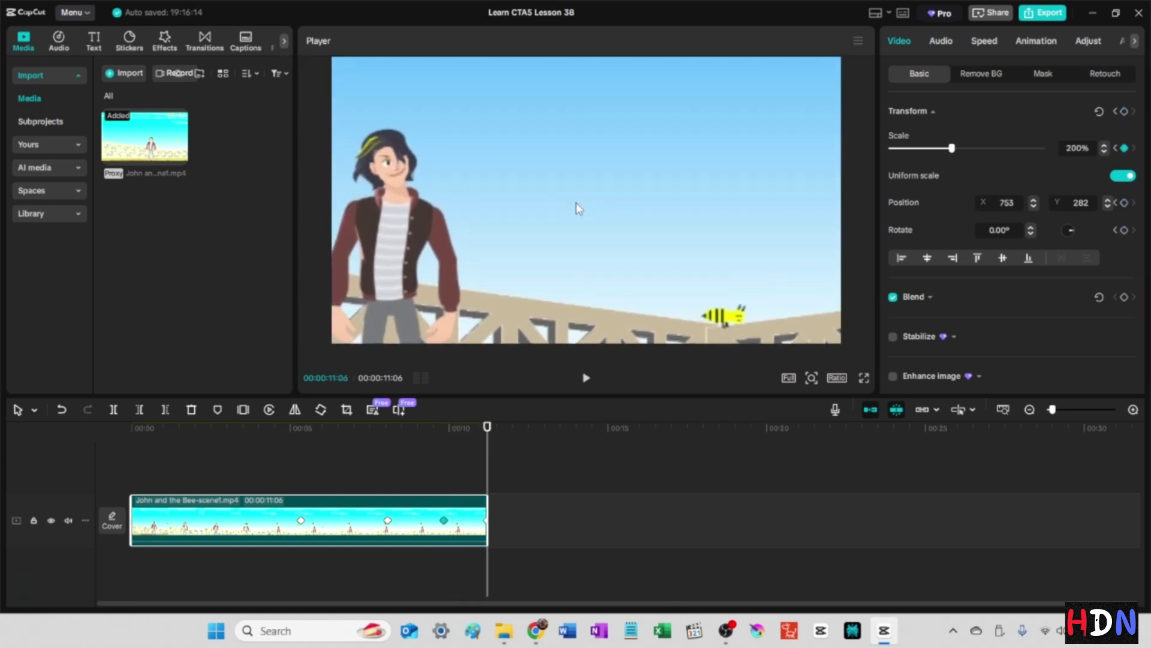
pyautogui.moveTo(602, 200); pyautogui.dragTo(607, 245)
# Step: Play the clip full screen from 00:00:02:22 to review the repositioned zoom, and return to its start
pyautogui.moveTo(487, 427); pyautogui.dragTo(218, 427)
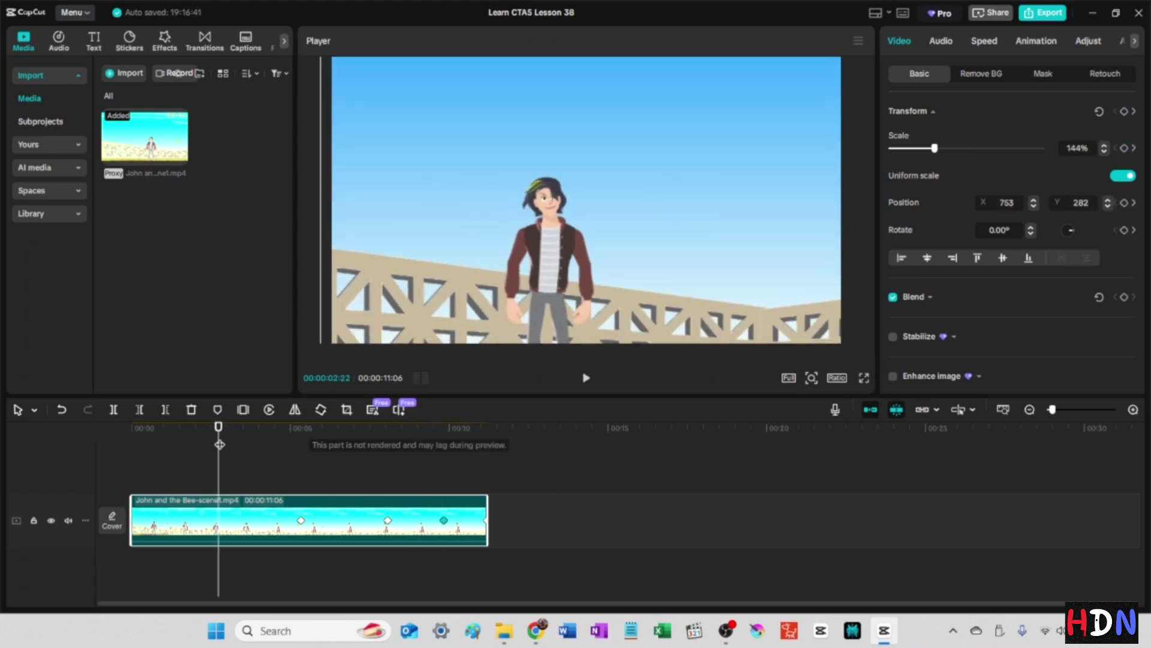
pyautogui.click(863, 377)
pyautogui.press('space')
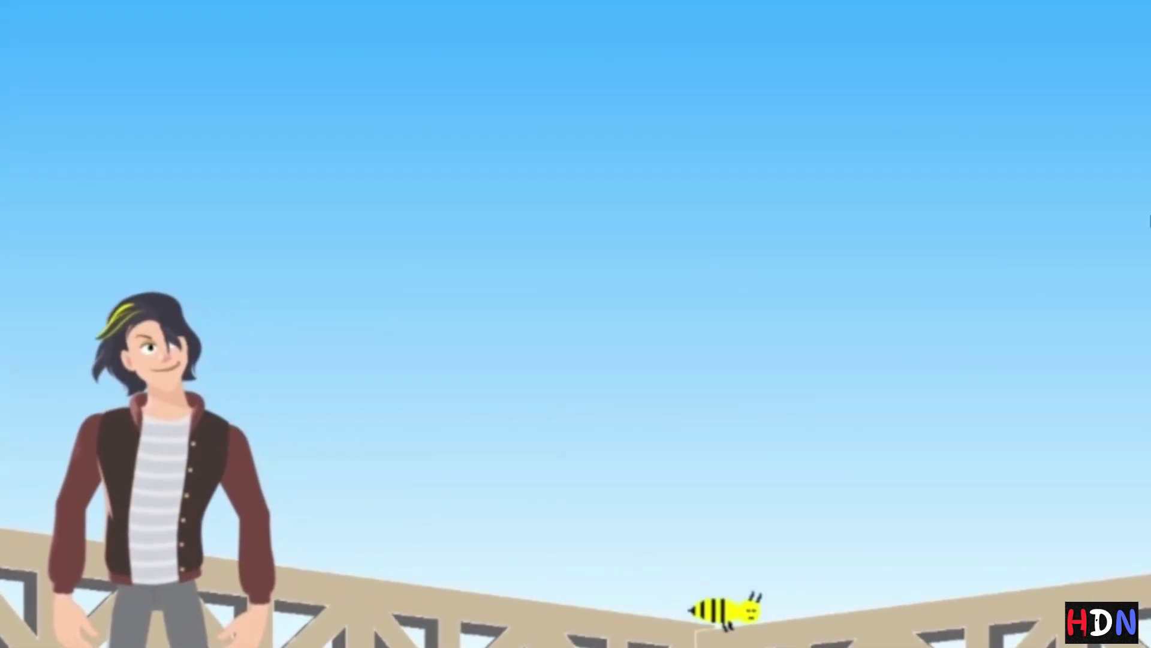
pyautogui.press('Escape')
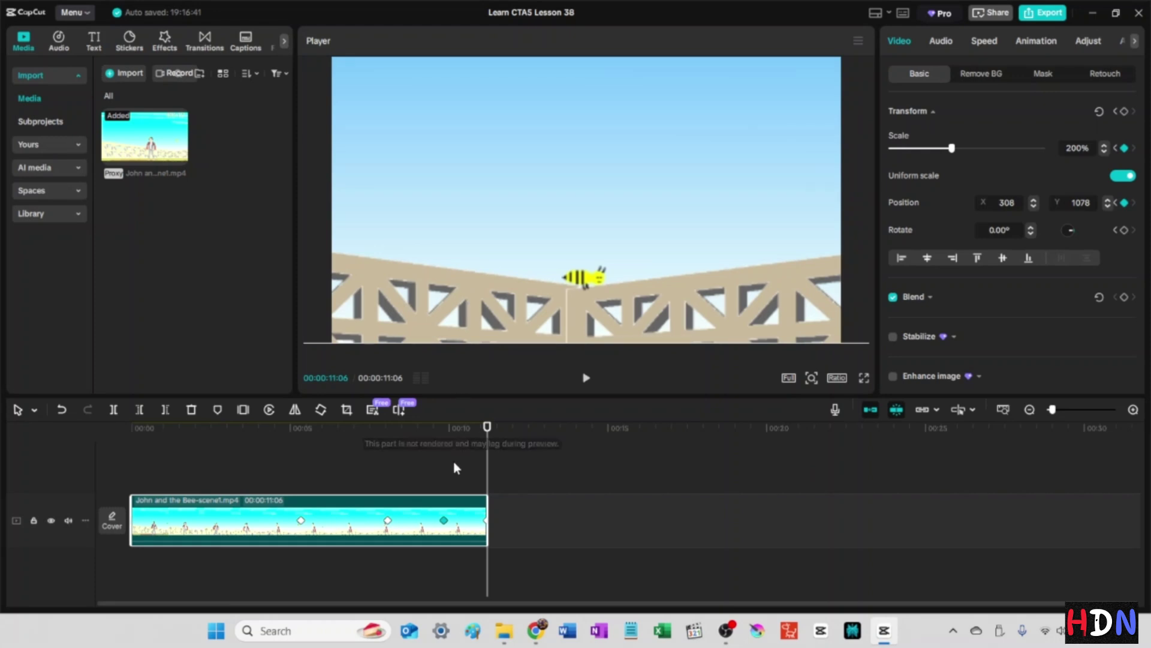
pyautogui.moveTo(487, 430); pyautogui.dragTo(124, 457)
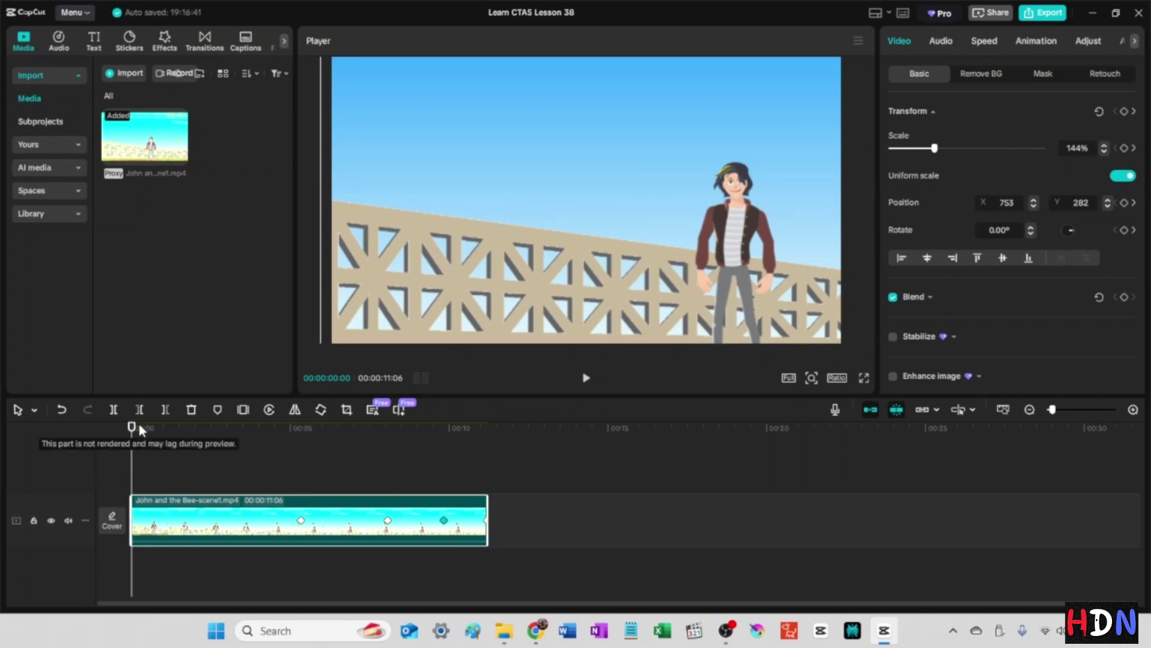
pyautogui.moveTo(139, 426); pyautogui.dragTo(124, 474)
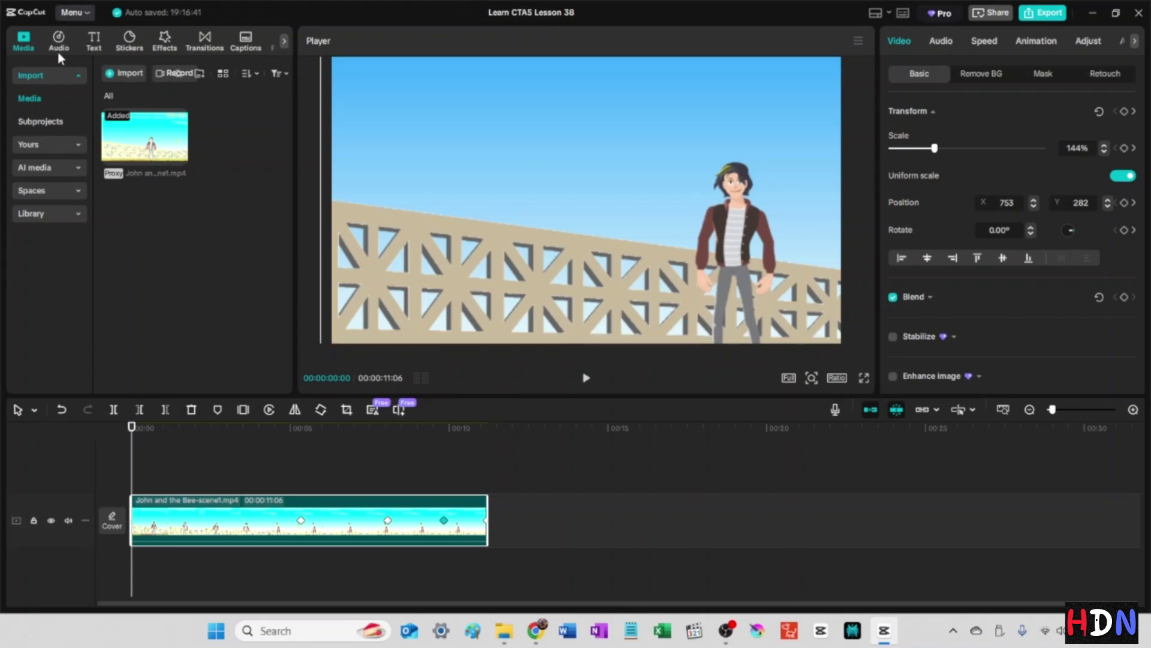
# Step: Add a default text reading "Bees World" and move its clip so that it ends with the video clip
pyautogui.click(93, 42)
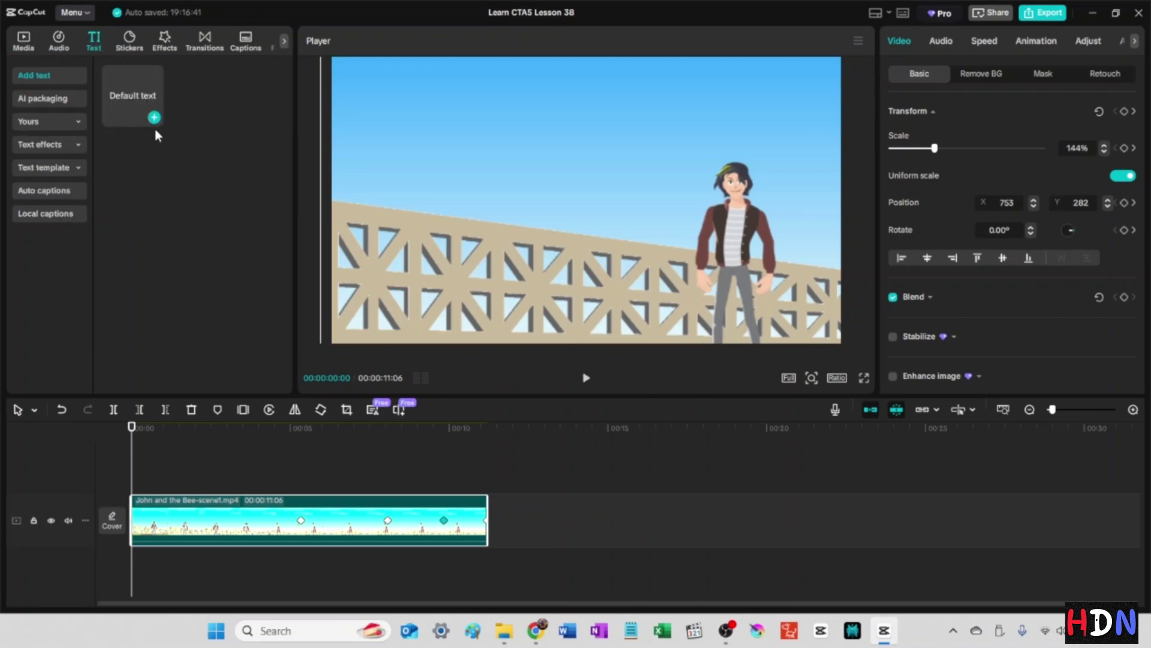
pyautogui.click(156, 129)
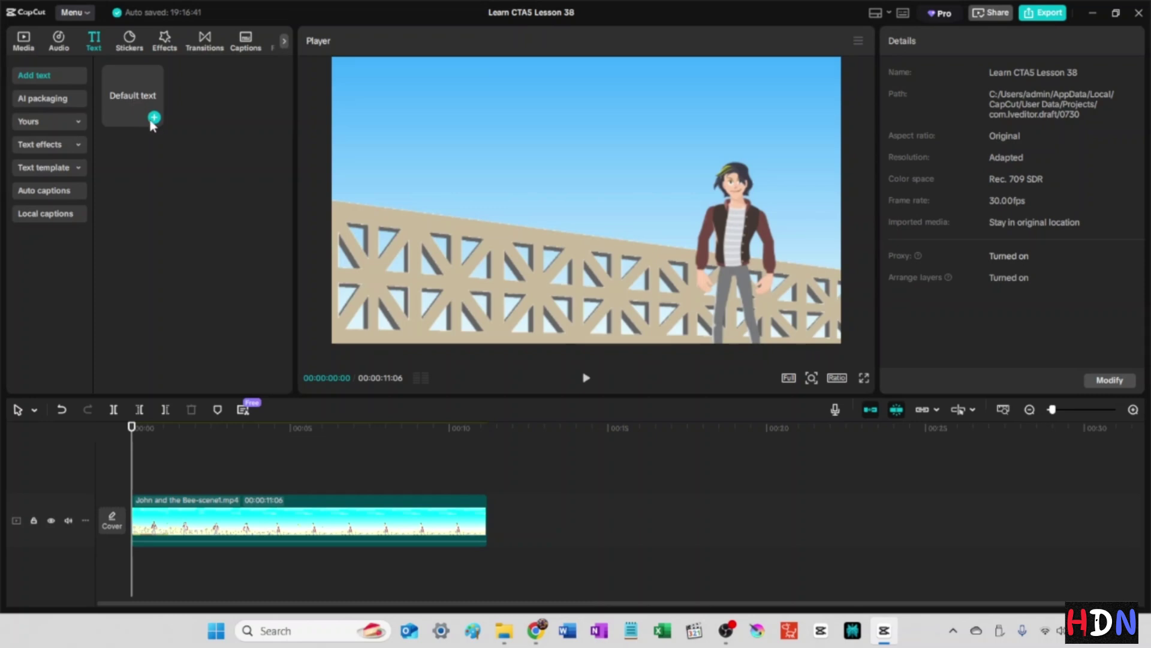
pyautogui.click(153, 119)
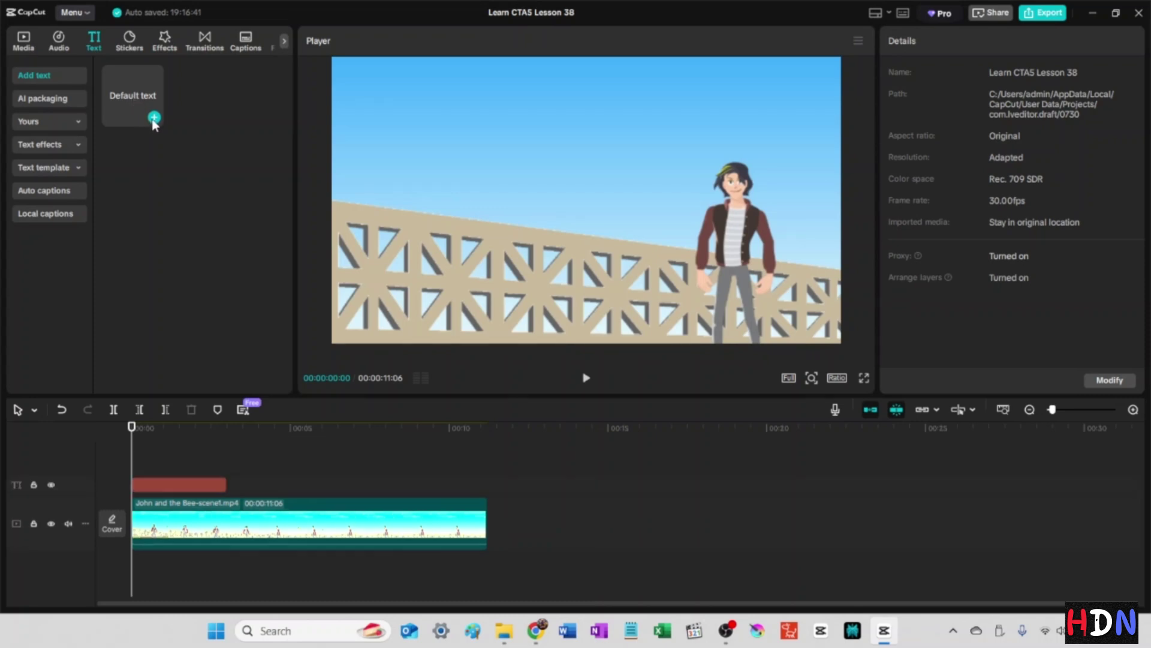
pyautogui.click(175, 487)
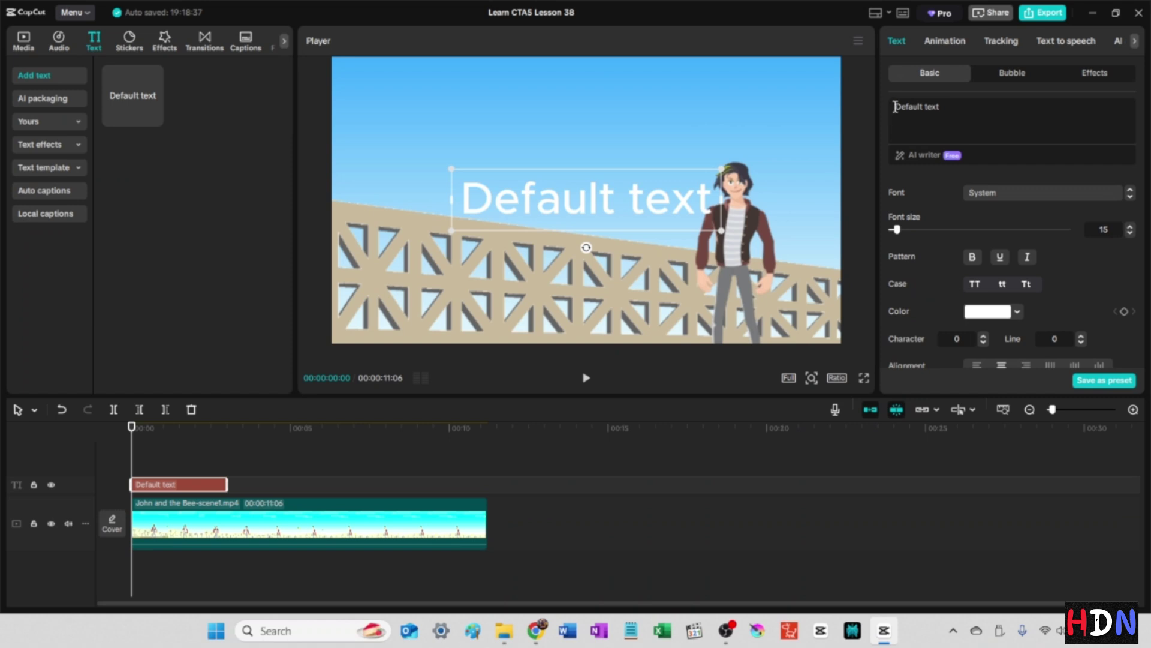
pyautogui.moveTo(895, 107); pyautogui.dragTo(960, 109)
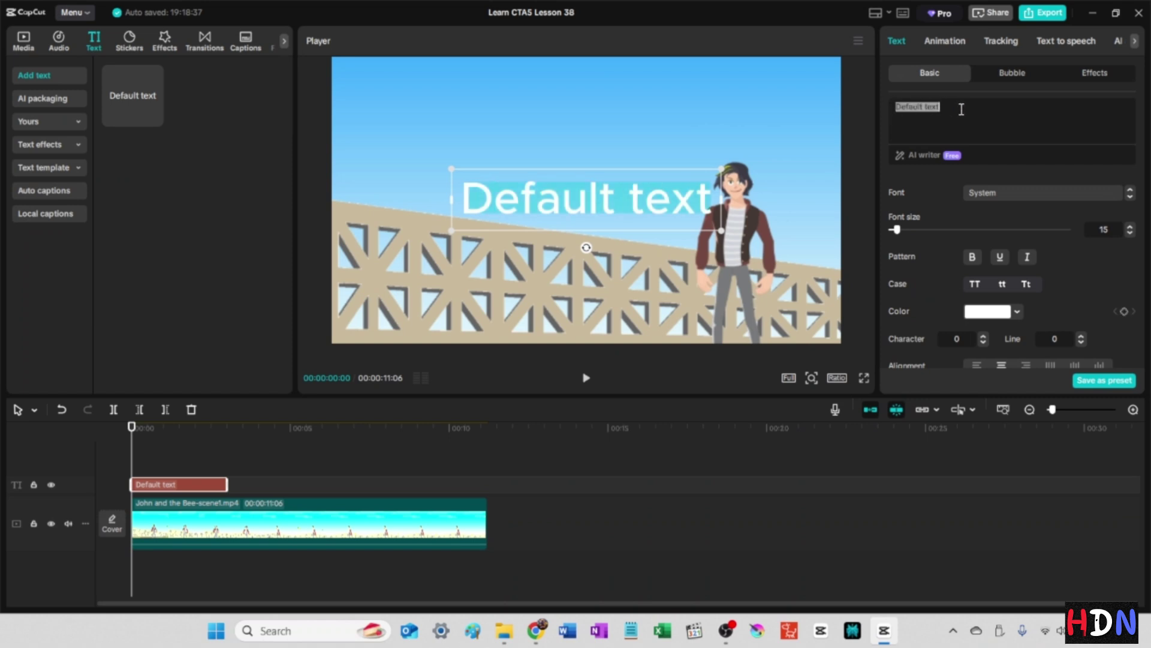
pyautogui.write('Bees')
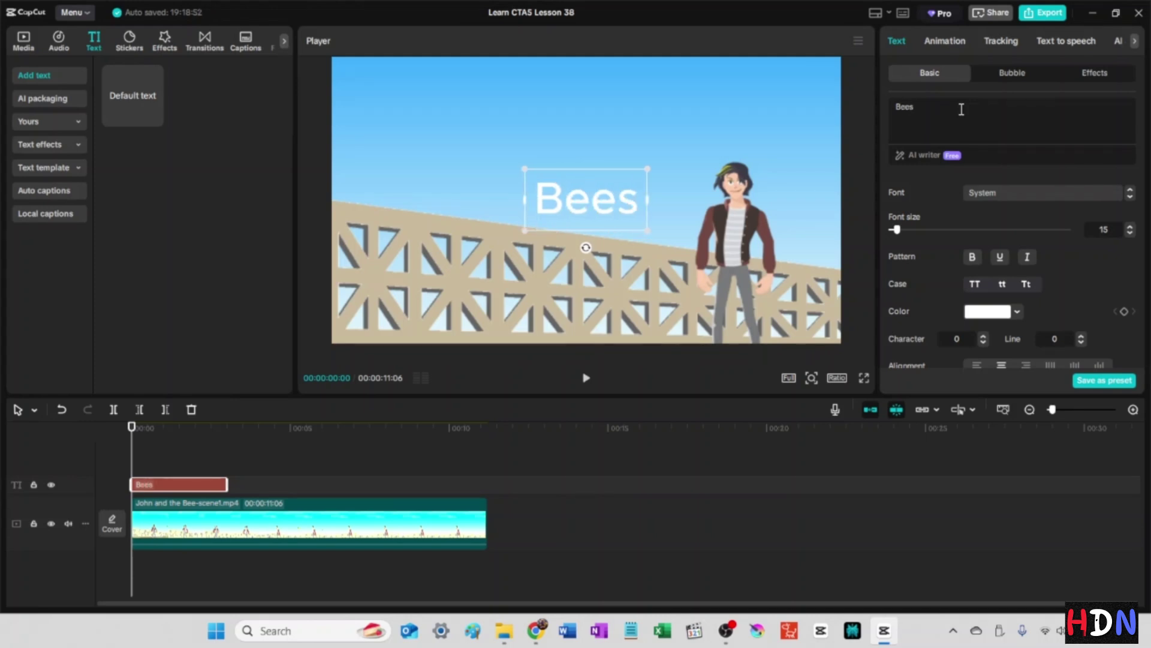
pyautogui.write(' World')
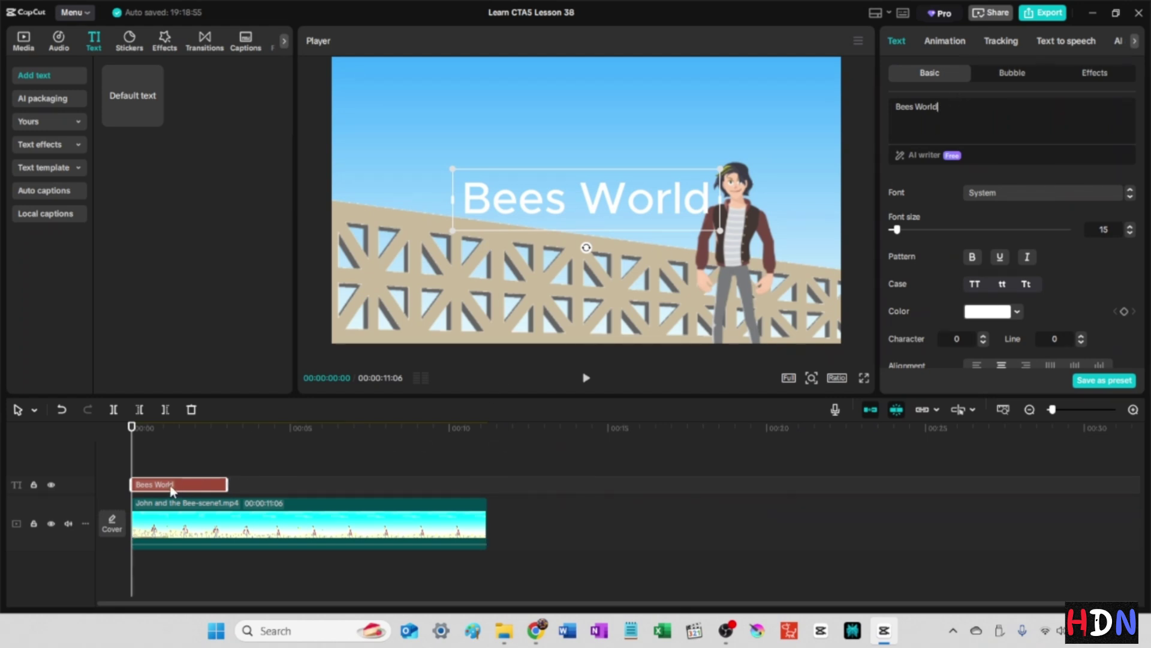
pyautogui.moveTo(172, 490); pyautogui.dragTo(424, 487)
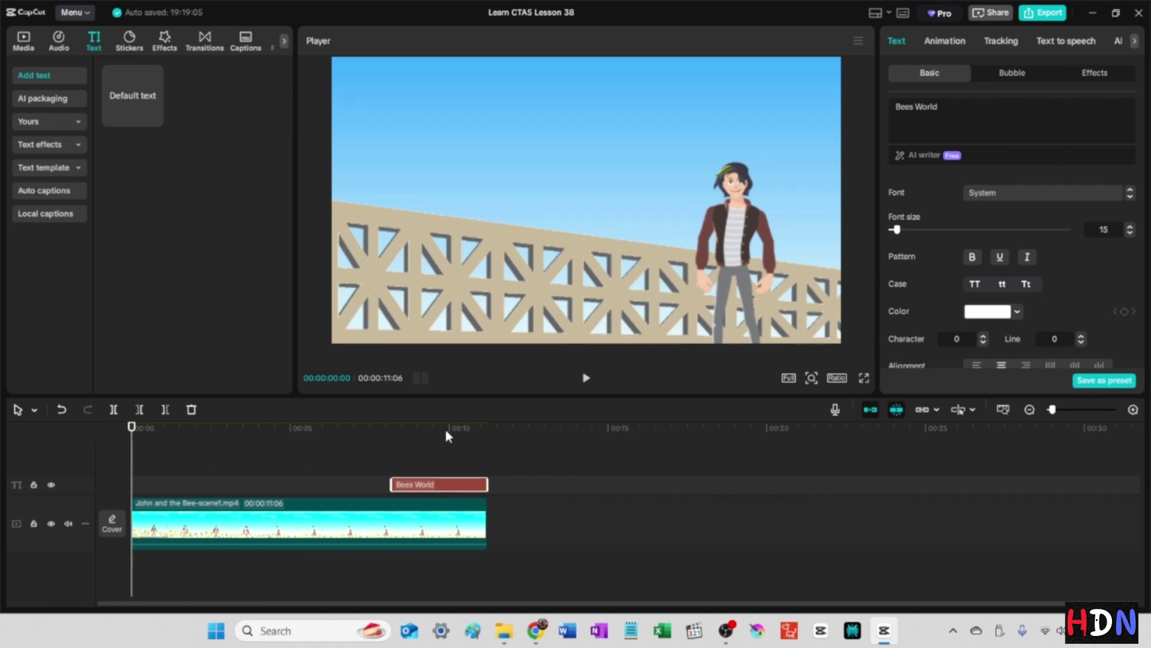
# Step: Try an orange text effect and a black one with coloured edges on the Bees World title
pyautogui.moveTo(445, 428); pyautogui.dragTo(369, 461)
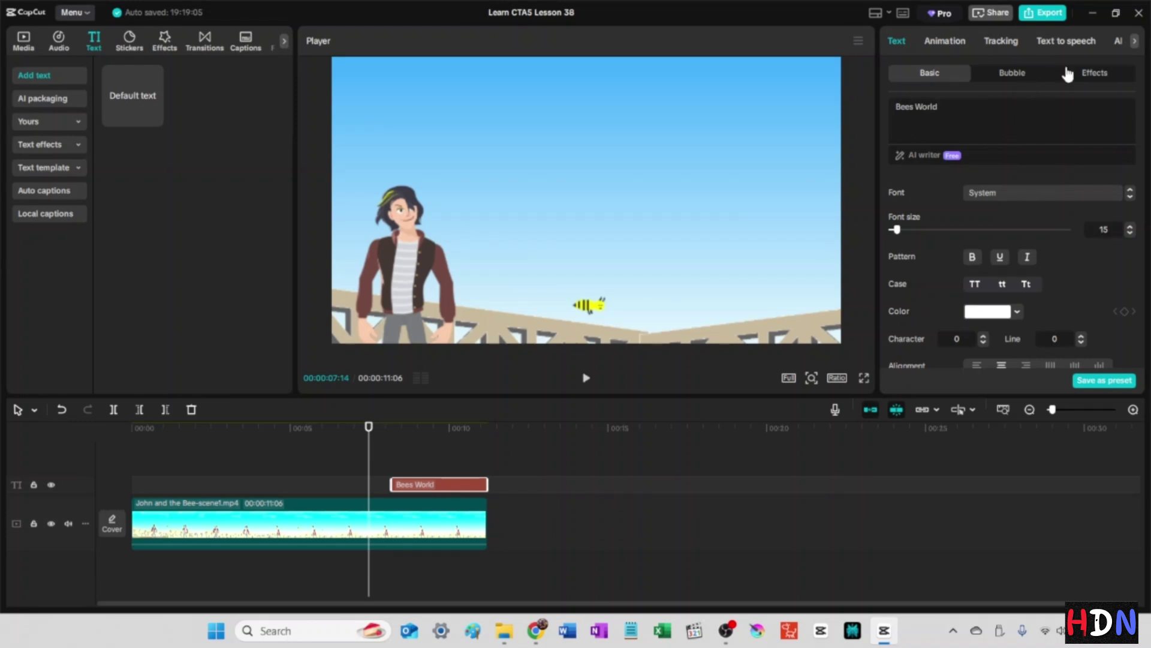
pyautogui.click(1097, 76)
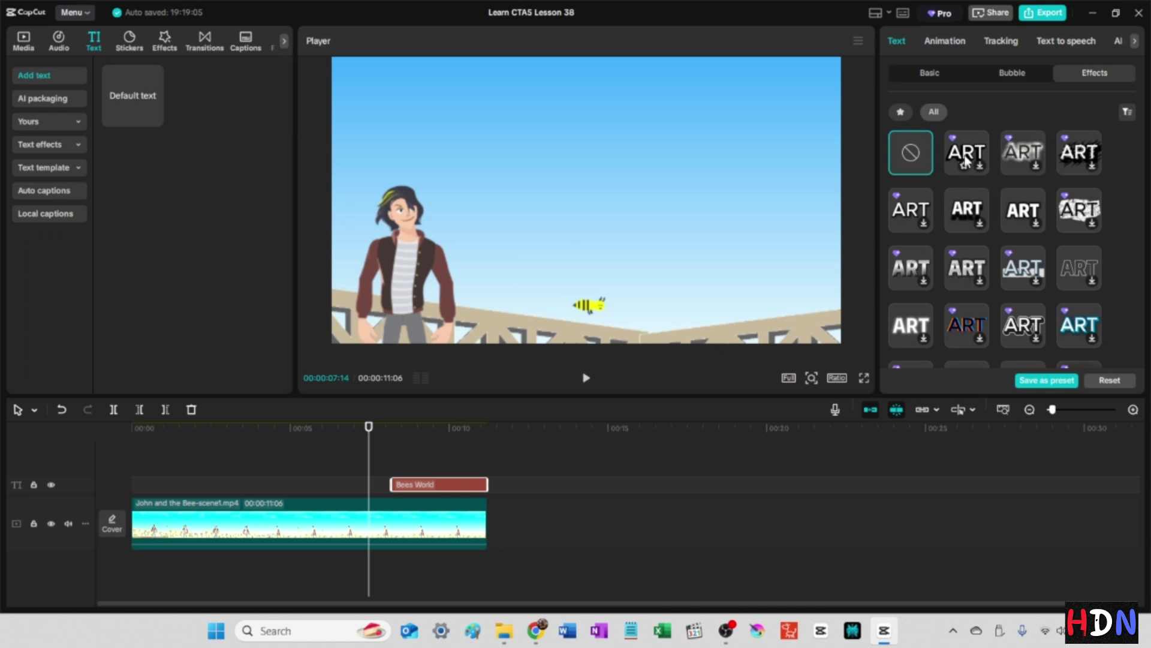
pyautogui.scroll(-5, 1029, 279)
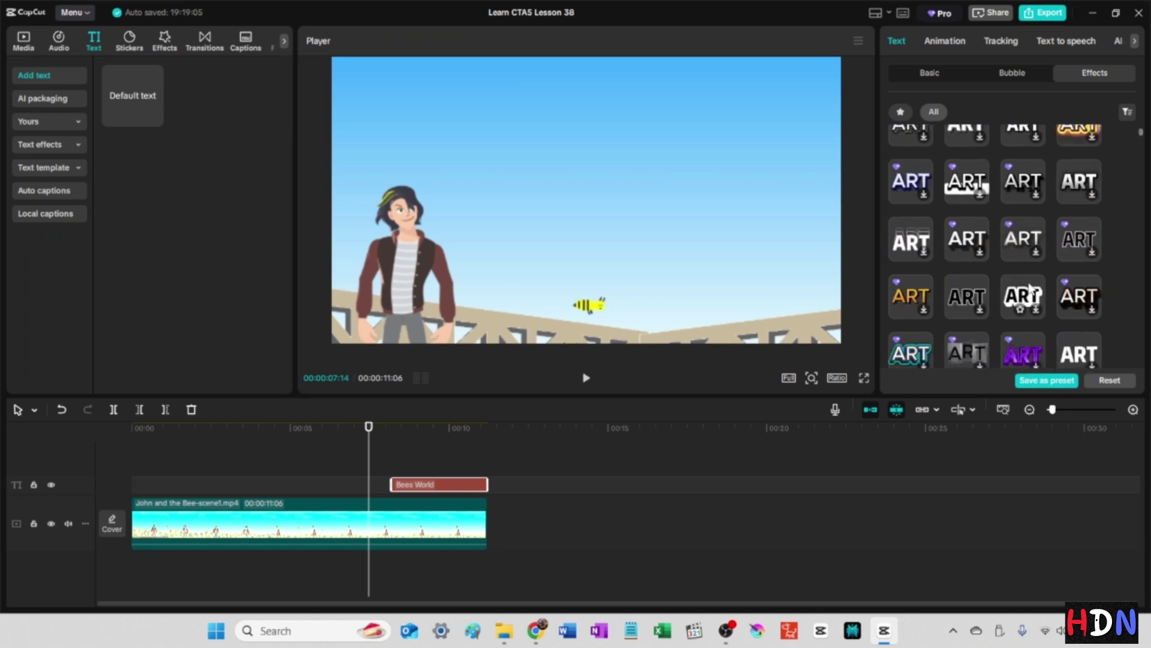
pyautogui.scroll(1, 1021, 280)
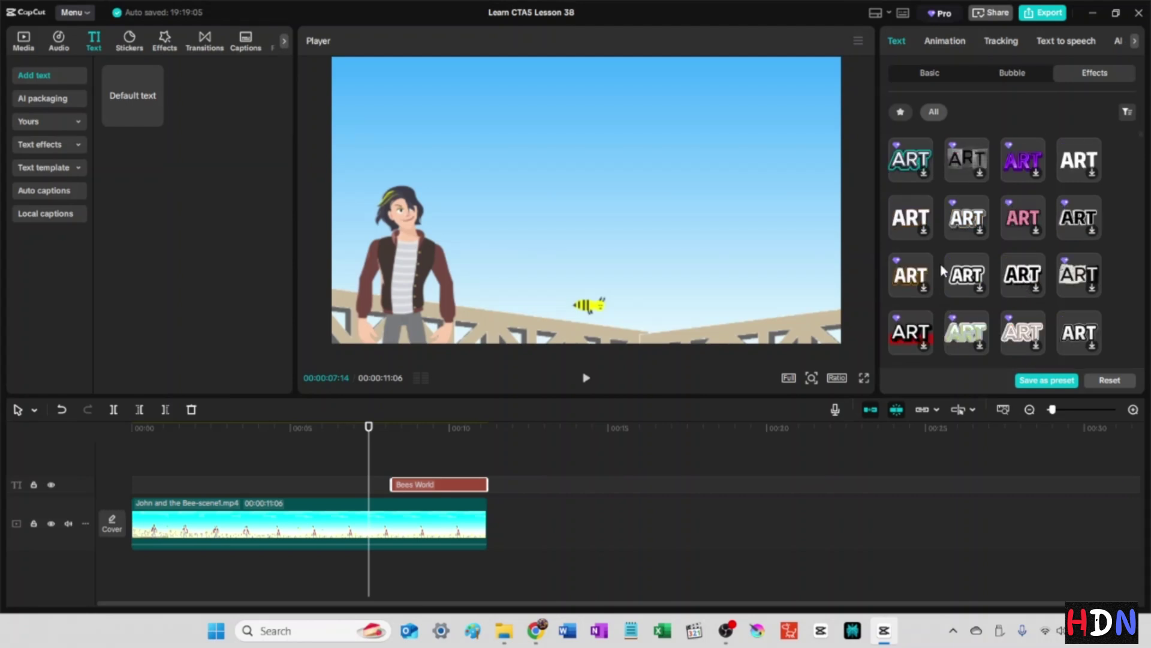
pyautogui.scroll(2, 944, 281)
pyautogui.click(911, 234)
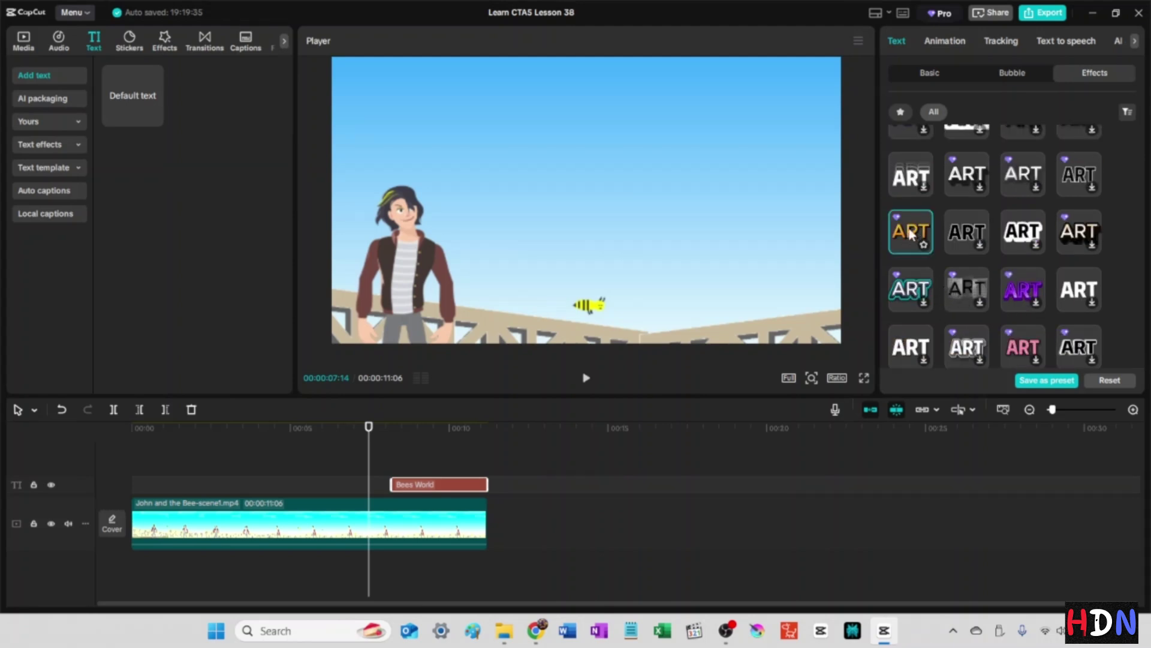
pyautogui.scroll(-5, 1017, 254)
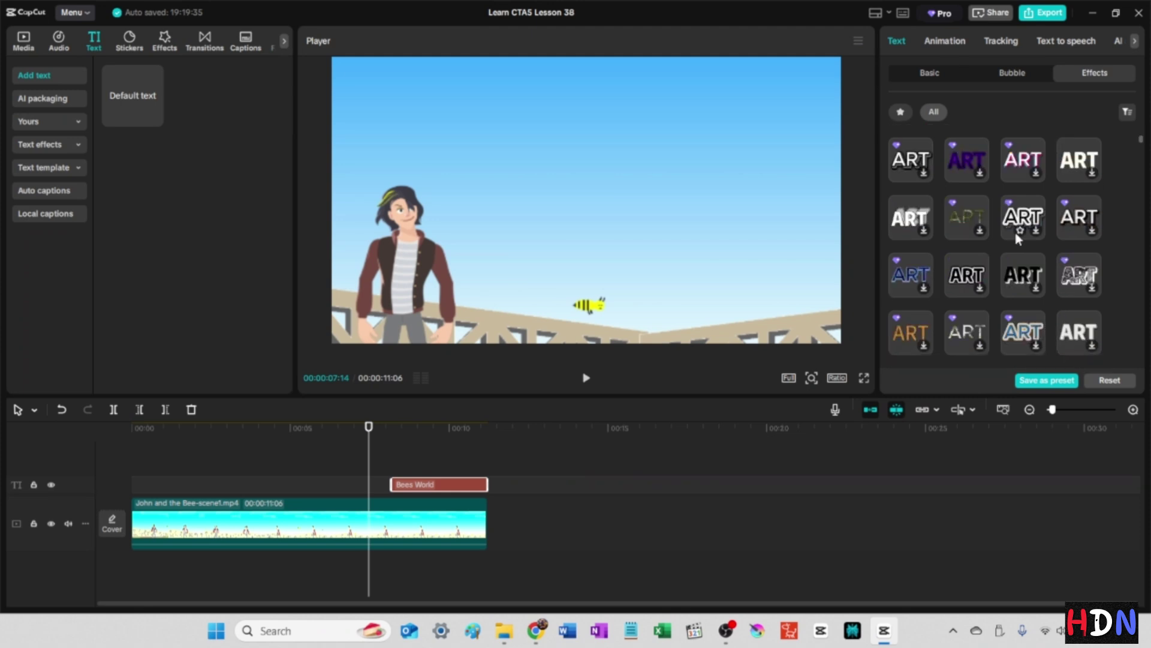
pyautogui.scroll(5, 992, 317)
pyautogui.click(1022, 211)
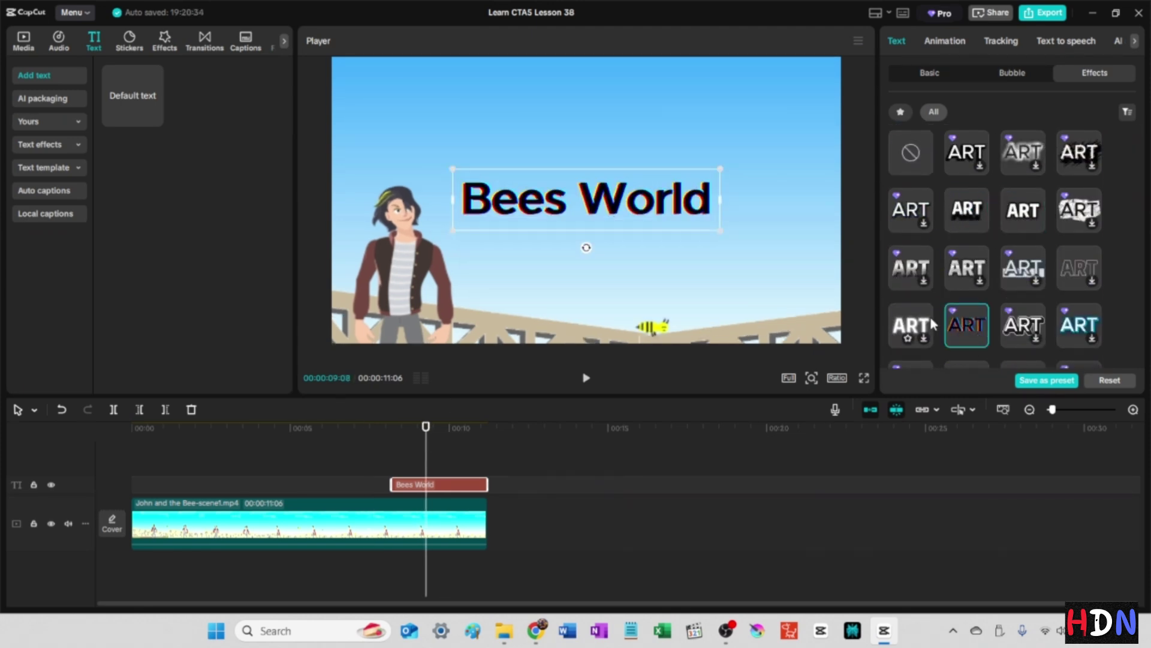
# Step: Try a white-outlined black, a red-shadowed black and a pale blue text effect on the title
pyautogui.scroll(-5, 997, 261)
pyautogui.scroll(-3, 996, 256)
pyautogui.click(983, 246)
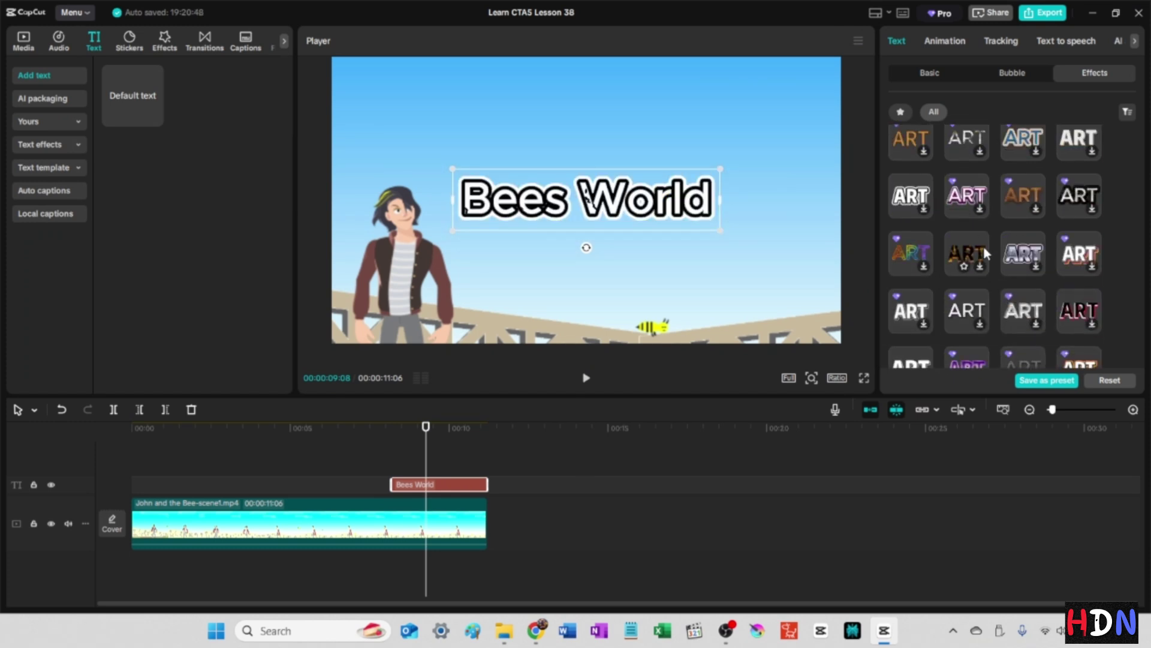
pyautogui.scroll(-3, 1020, 258)
pyautogui.click(911, 289)
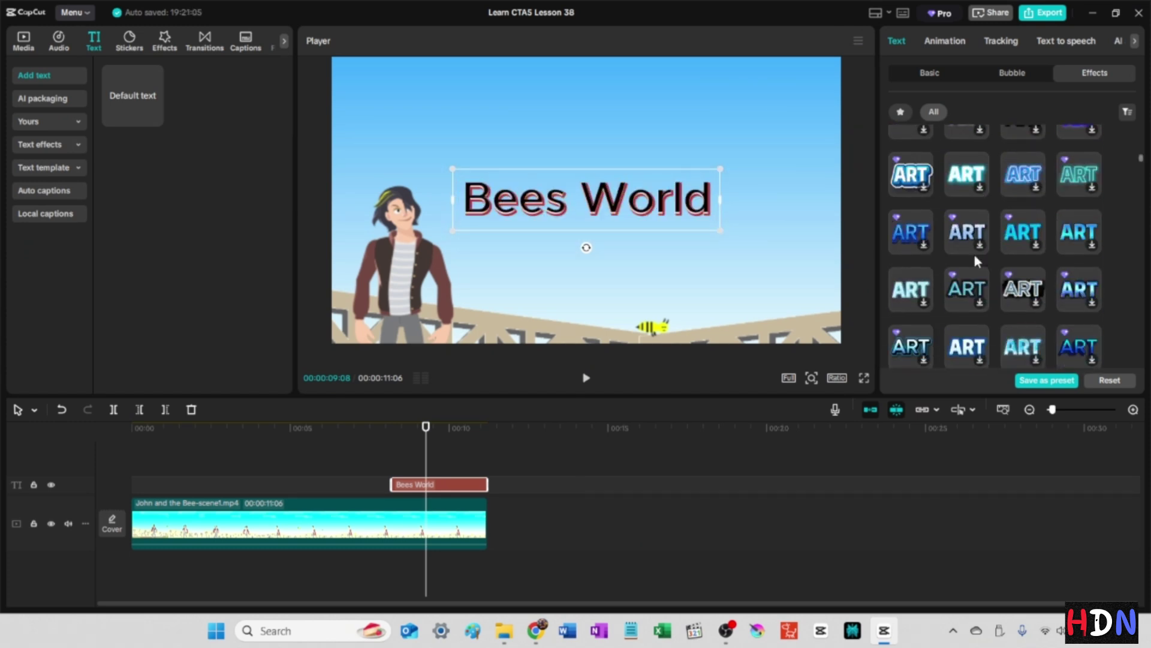
pyautogui.scroll(-2, 968, 310)
pyautogui.click(536, 312)
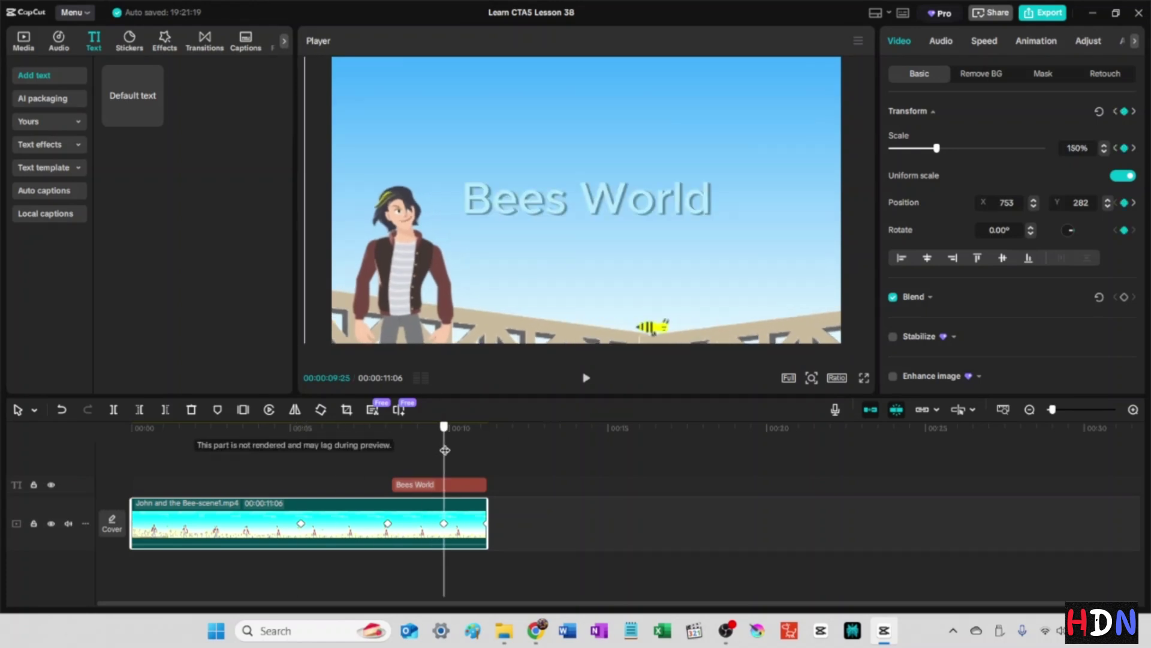
# Step: Reselect the title at 00:00:10:00 and try pale green and solid green text effects on it
pyautogui.click(449, 483)
pyautogui.scroll(-5, 1013, 246)
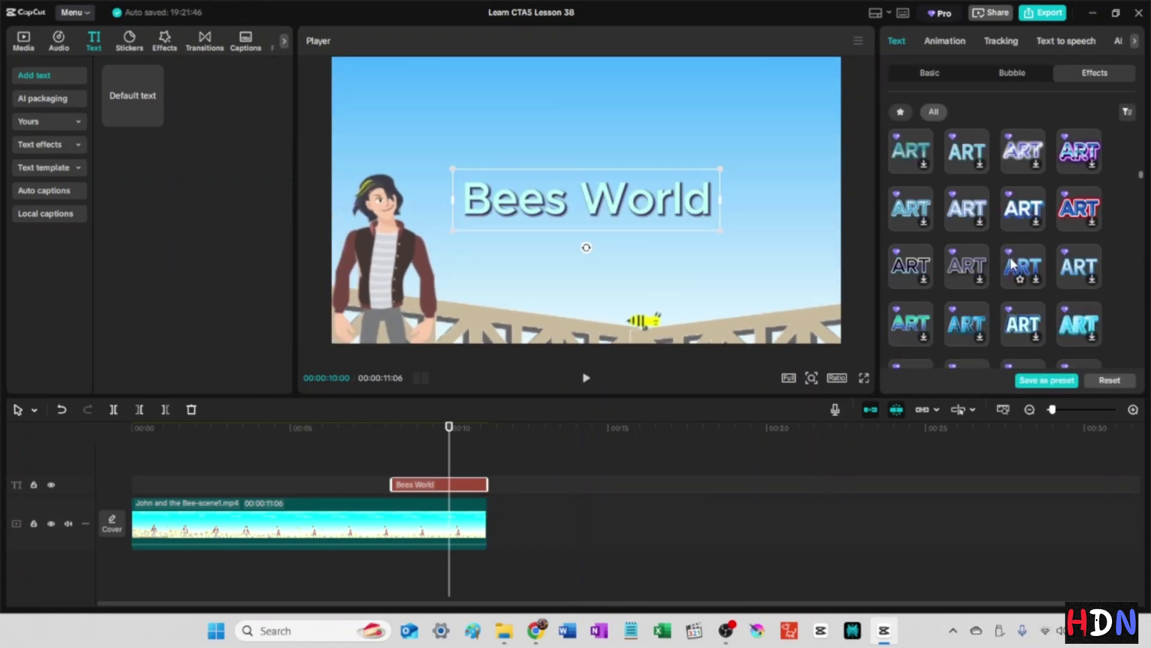
pyautogui.scroll(-5, 1008, 257)
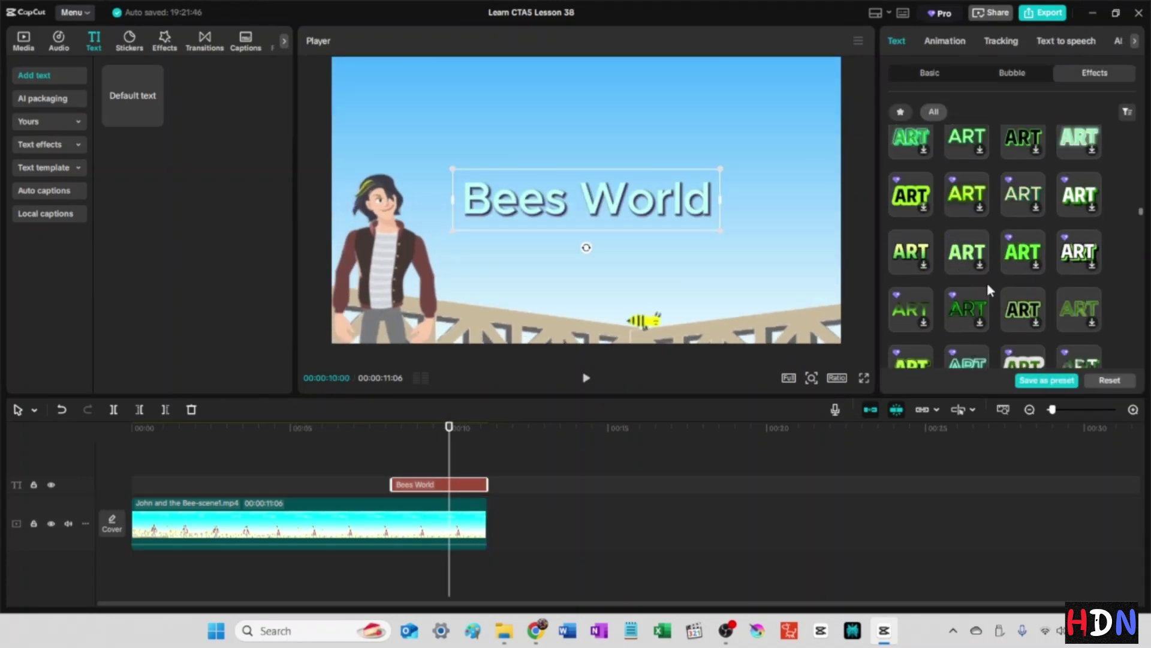
pyautogui.click(912, 252)
pyautogui.click(967, 255)
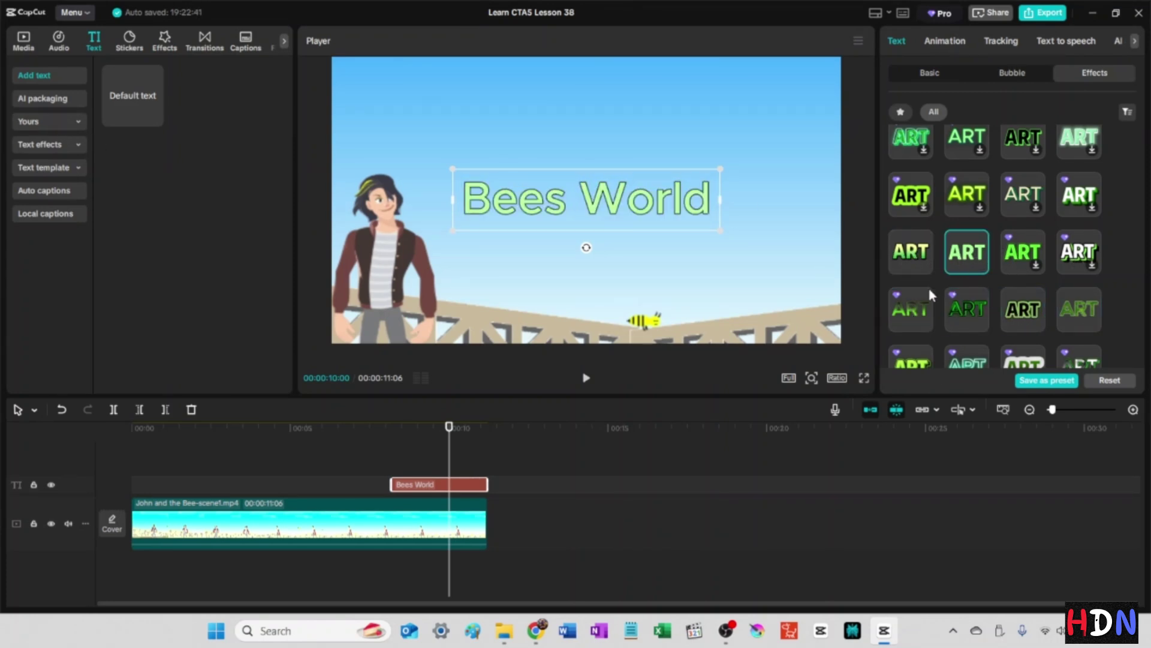
pyautogui.scroll(-2, 920, 263)
pyautogui.click(914, 235)
pyautogui.click(966, 233)
pyautogui.click(912, 289)
pyautogui.click(807, 229)
pyautogui.click(433, 485)
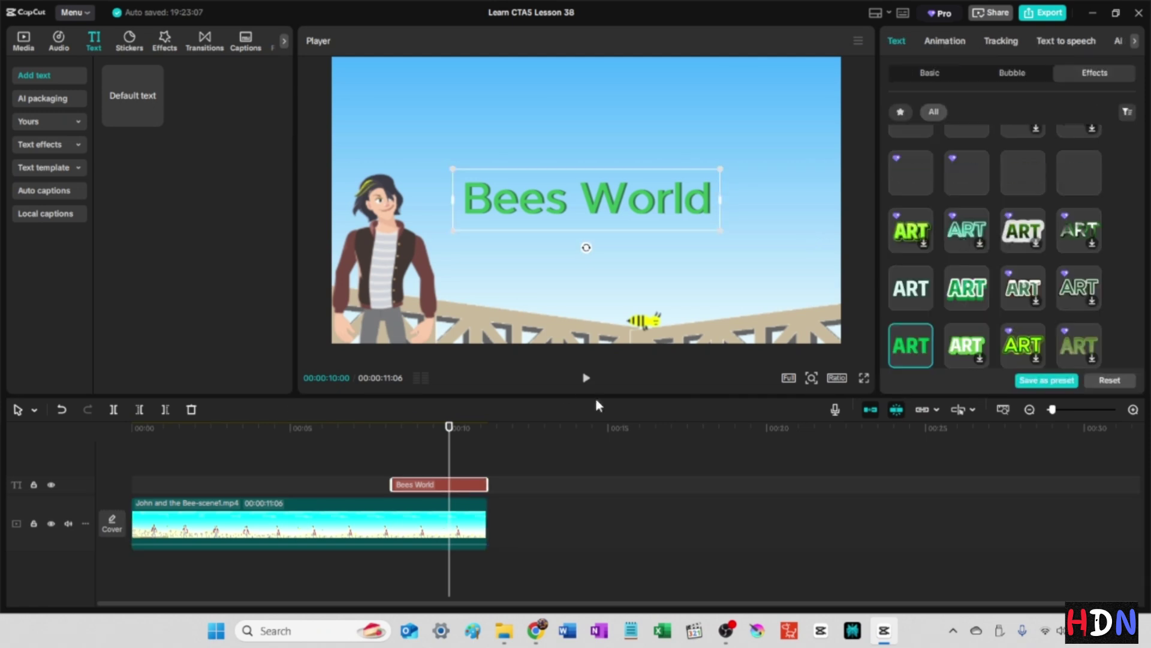
# Step: Try further green text effects and a teal one with a dark shadow on the title
pyautogui.scroll(-2, 955, 252)
pyautogui.click(958, 231)
pyautogui.click(1022, 277)
pyautogui.scroll(-3, 1022, 277)
pyautogui.click(911, 196)
pyautogui.scroll(-2, 1056, 271)
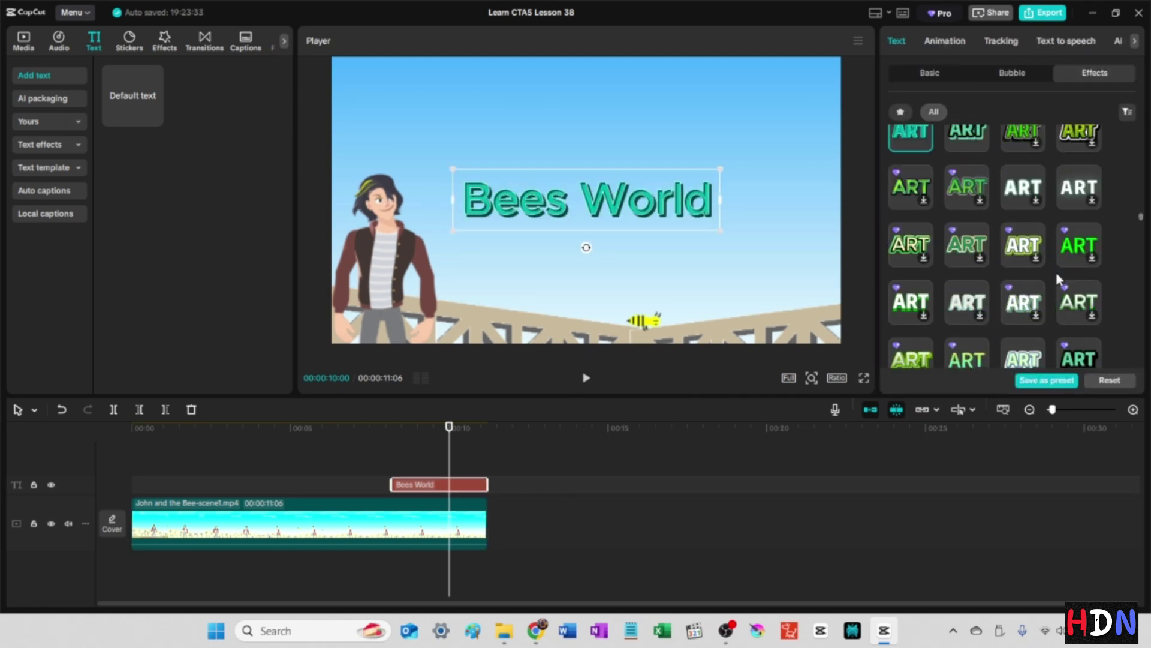
# Step: Try a white text effect with pink shadow and a pale orange glowing one on the title
pyautogui.click(1026, 292)
pyautogui.scroll(-3, 1026, 294)
pyautogui.click(911, 331)
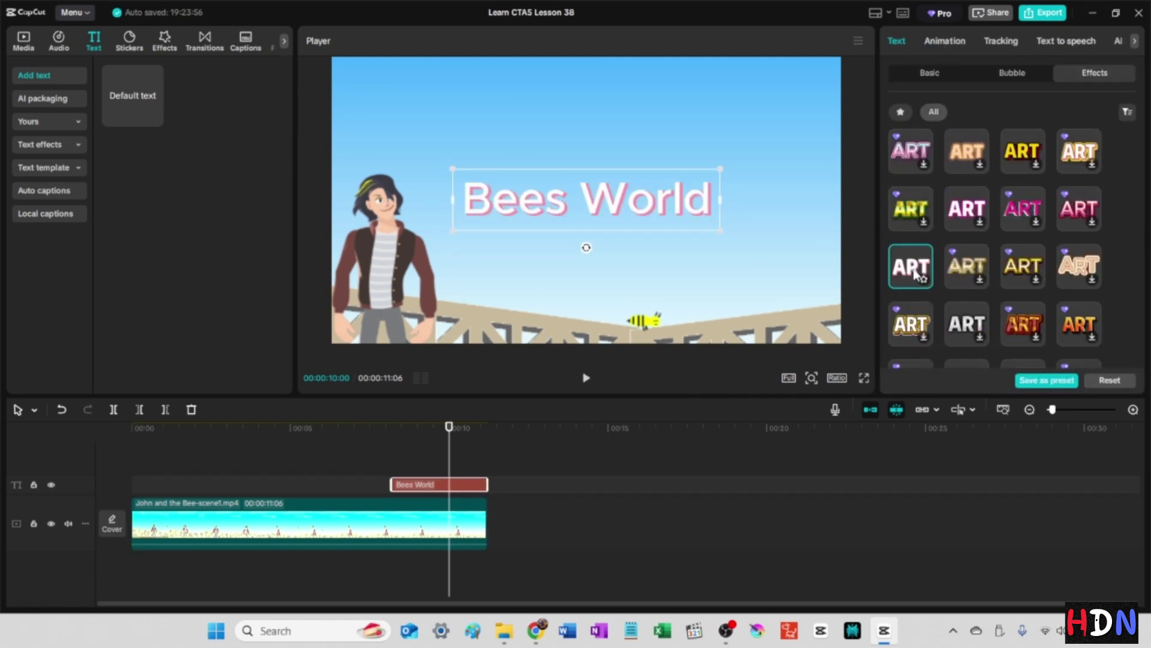
pyautogui.scroll(-3, 1027, 329)
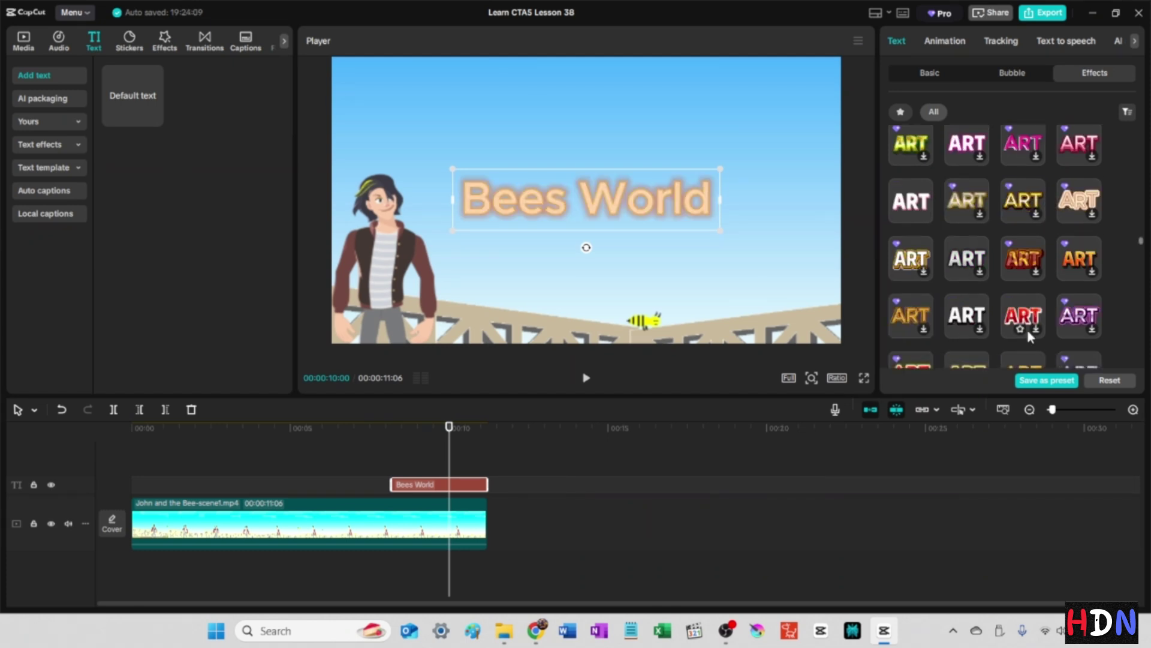
# Step: Apply the red text effect with a white outline to the Bees World title
pyautogui.click(1023, 248)
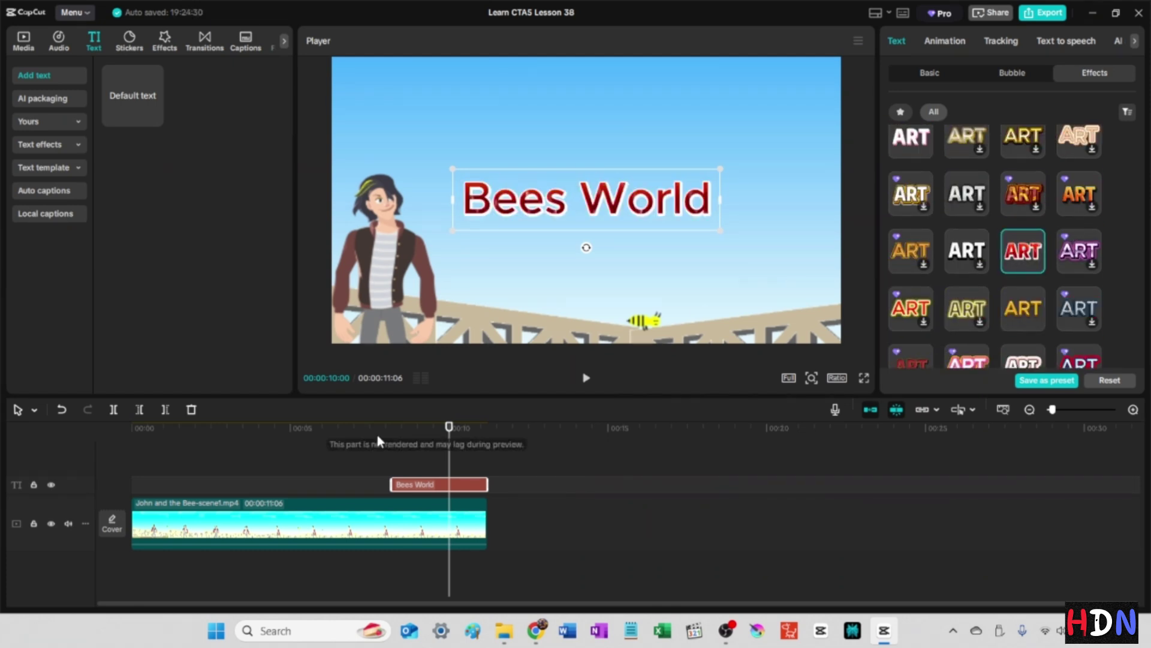
pyautogui.click(357, 491)
pyautogui.click(586, 201)
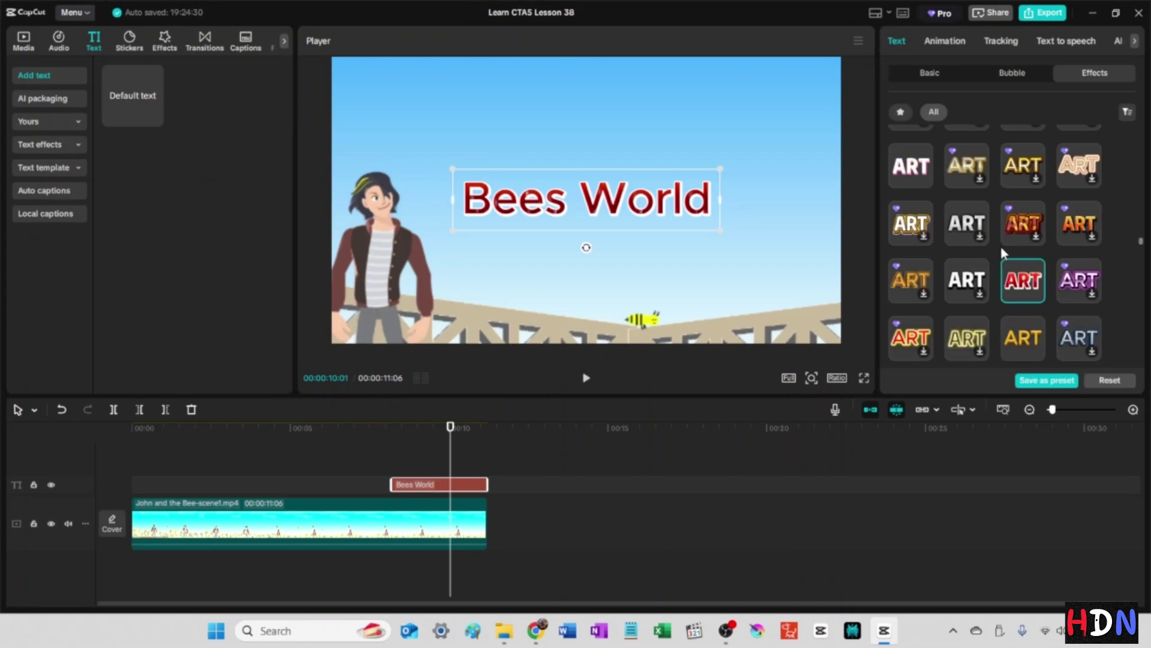
# Step: Try a gold text effect with dark red edges and a white one with purple glow on the title
pyautogui.click(966, 274)
pyautogui.click(1079, 273)
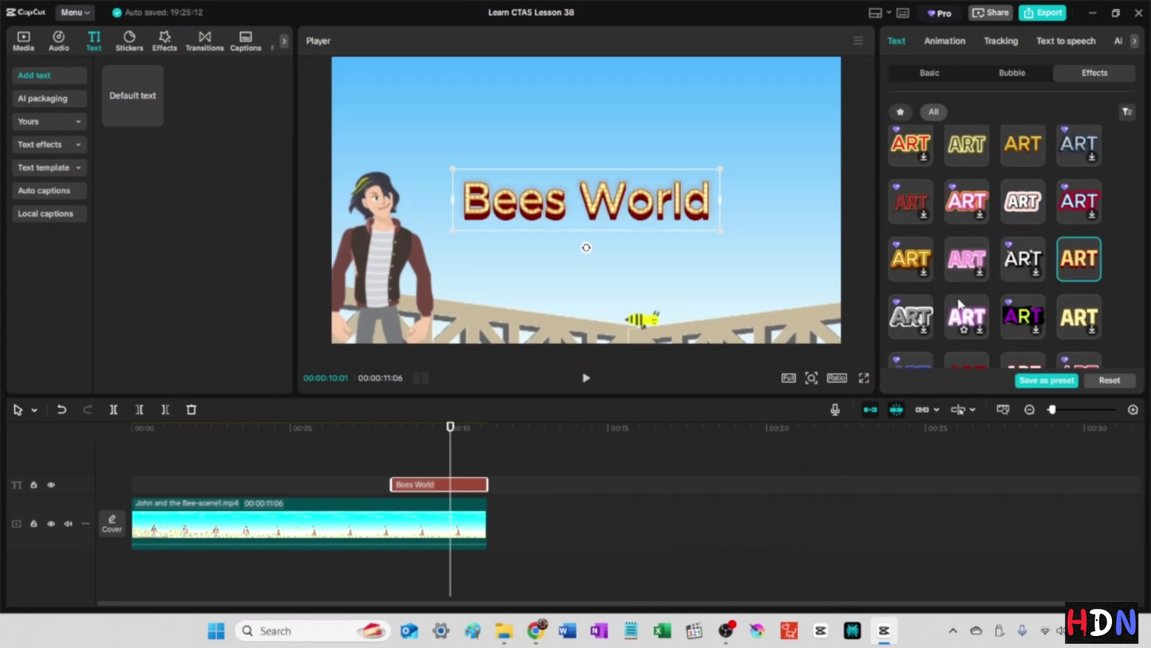
pyautogui.scroll(-2, 981, 316)
pyautogui.scroll(-5, 1025, 267)
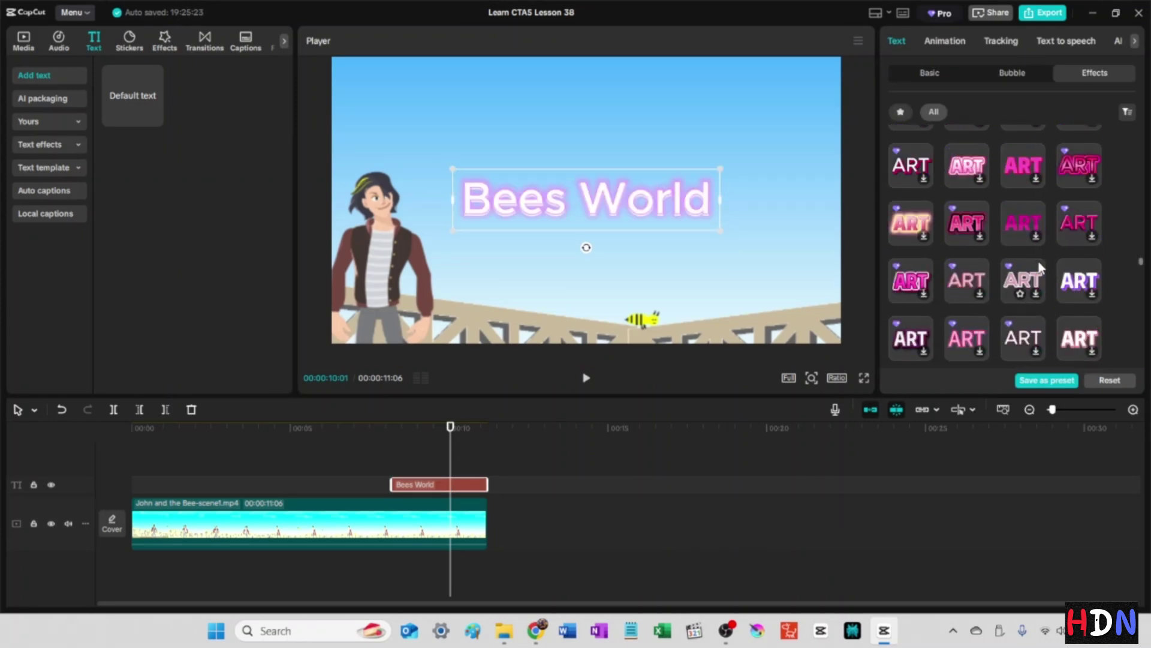
pyautogui.scroll(-5, 1038, 256)
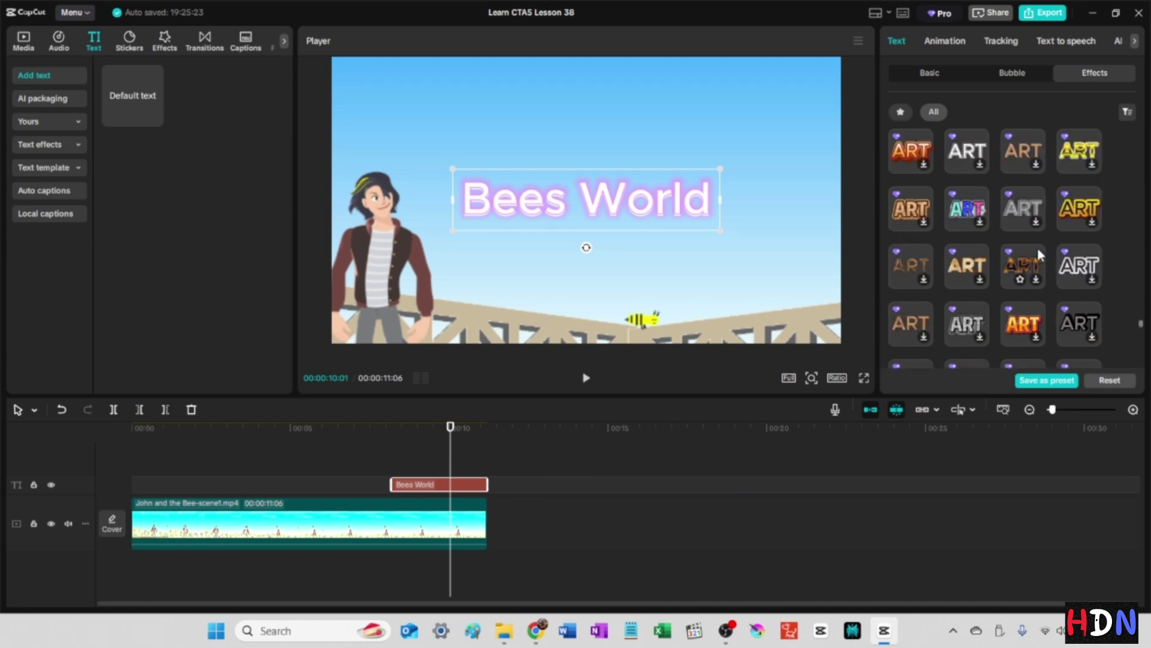
pyautogui.scroll(-2, 1039, 249)
# Step: Try plain gold, pale yellow with black outline, and beige-gold text effects on the Bees World title
pyautogui.click(910, 281)
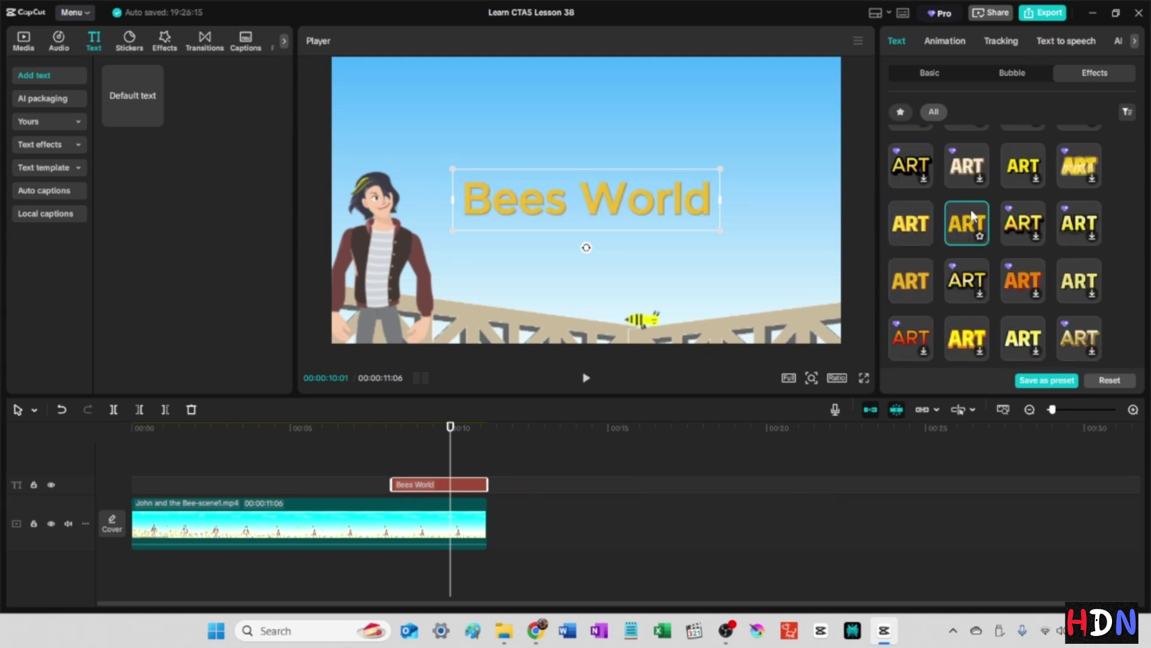
pyautogui.scroll(-2, 1015, 314)
pyautogui.click(1025, 214)
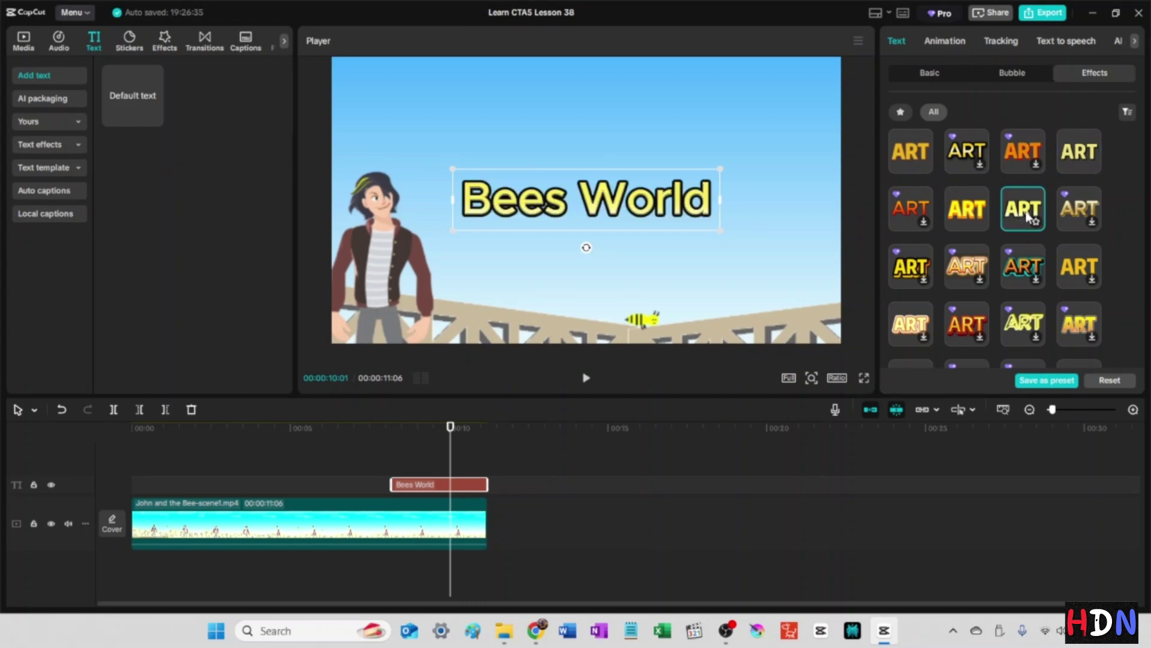
pyautogui.click(1079, 208)
pyautogui.scroll(-4, 1019, 215)
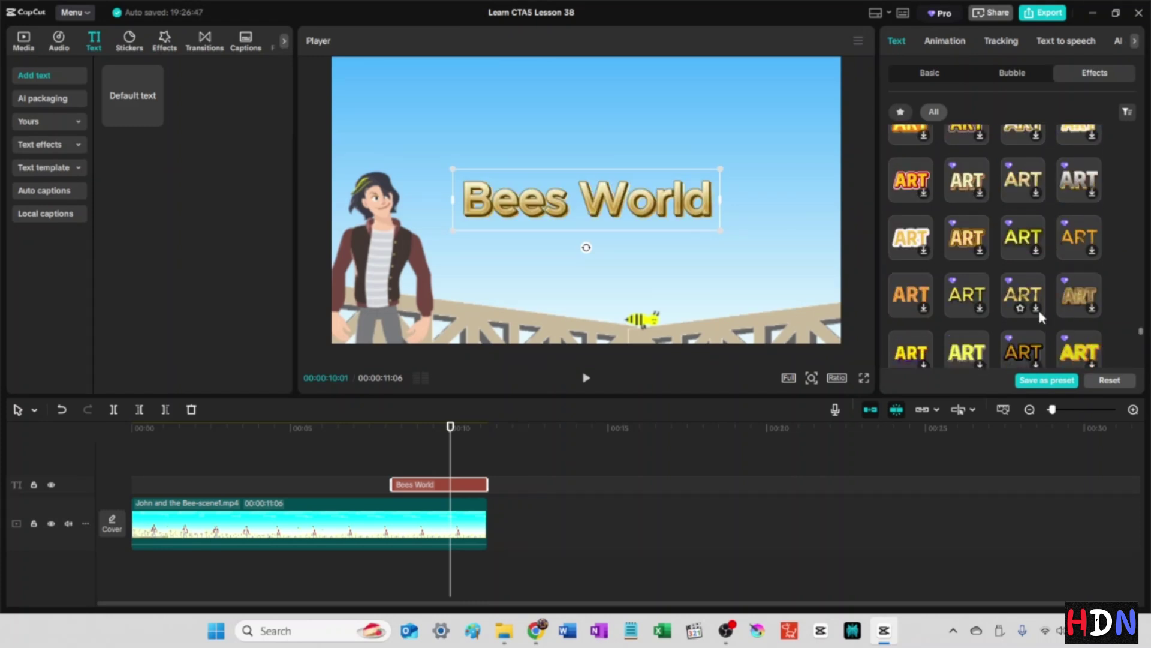
# Step: Try a yellow-green text effect and a white one with dark red outline on the title
pyautogui.click(963, 214)
pyautogui.click(967, 263)
pyautogui.scroll(-3, 974, 291)
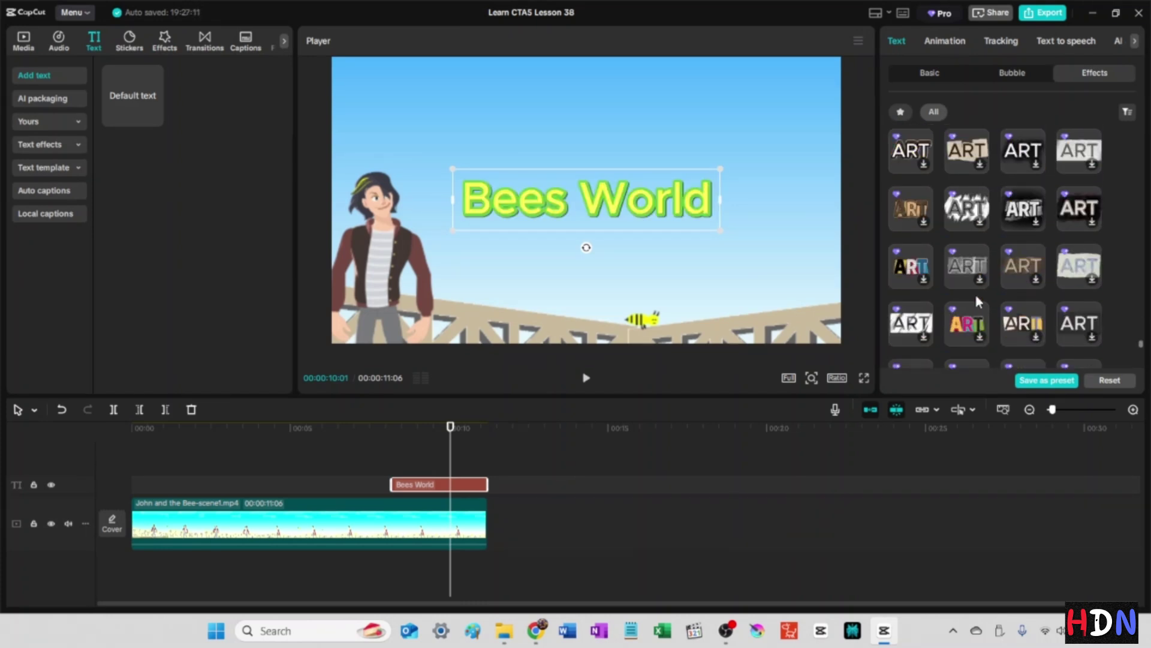
pyautogui.scroll(-3, 971, 276)
pyautogui.click(967, 345)
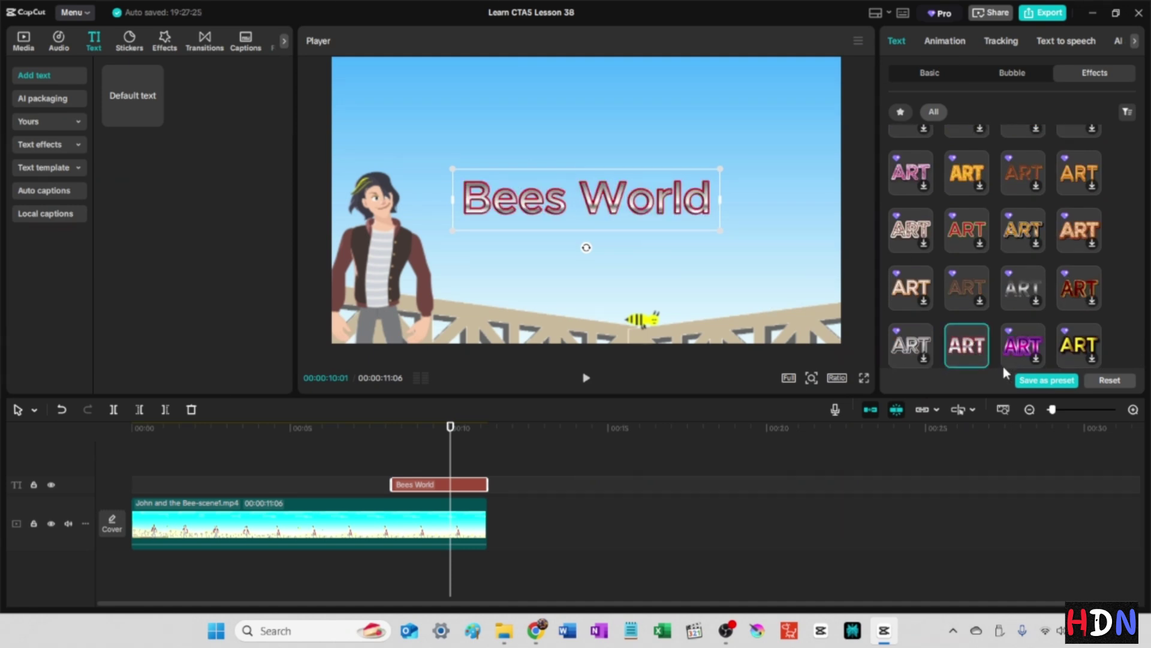
# Step: Preview the yellow and green text effects with black outlines among the saved favorites
pyautogui.click(77, 120)
pyautogui.click(132, 122)
pyautogui.click(206, 121)
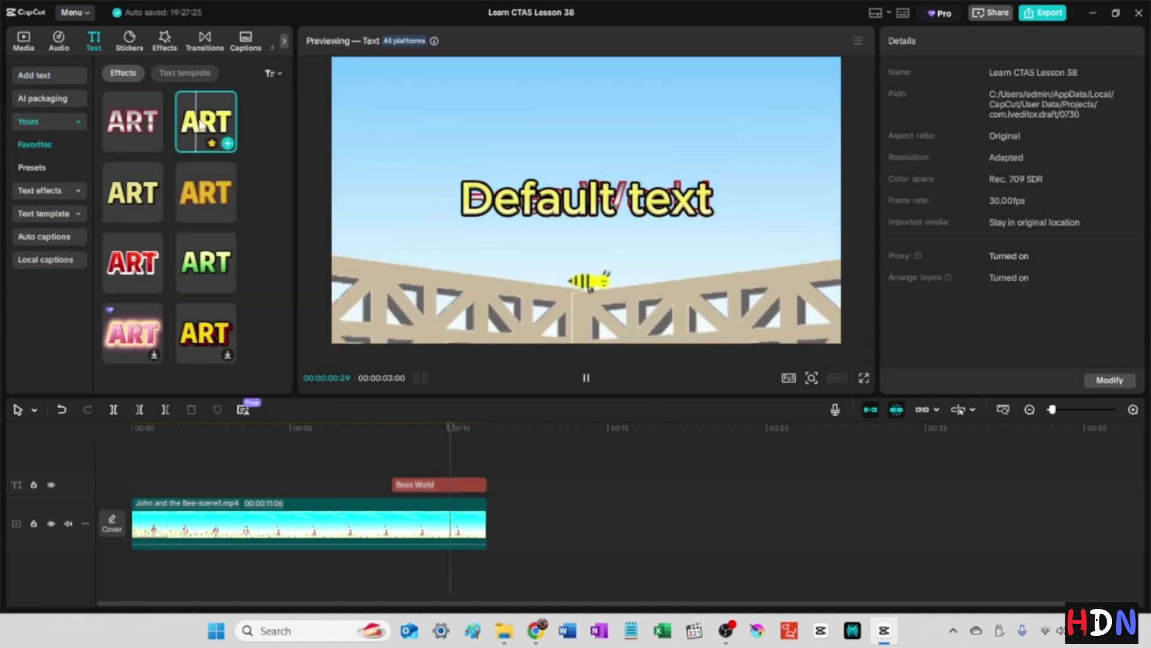
pyautogui.click(195, 277)
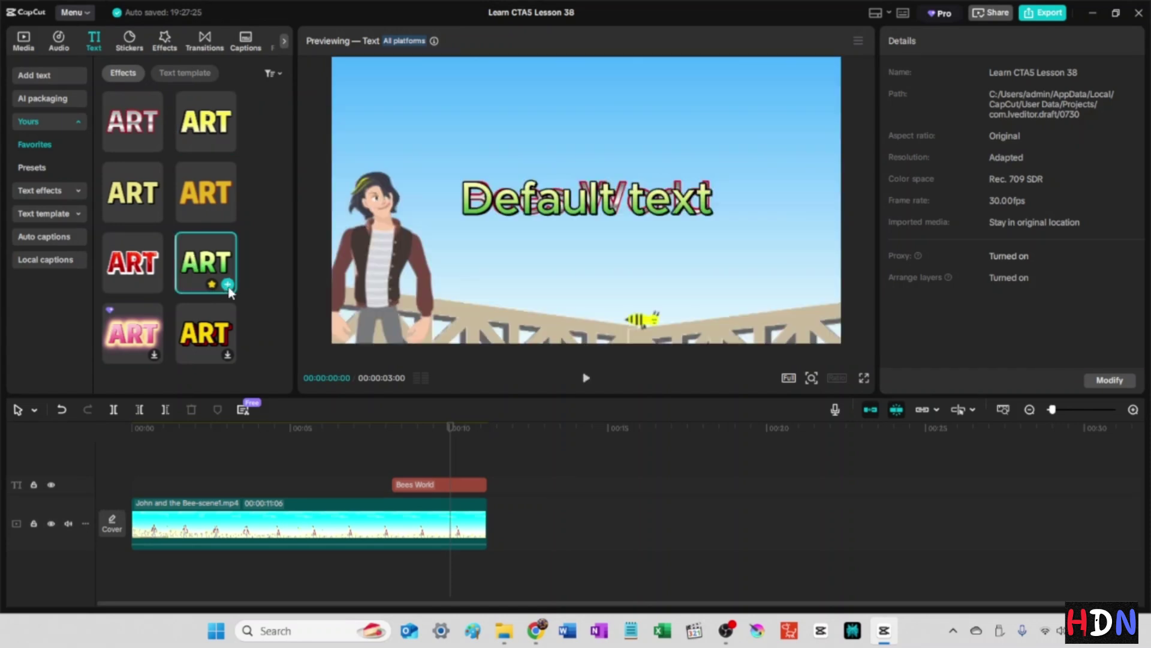
pyautogui.click(228, 284)
pyautogui.click(427, 510)
pyautogui.moveTo(504, 484); pyautogui.dragTo(540, 484)
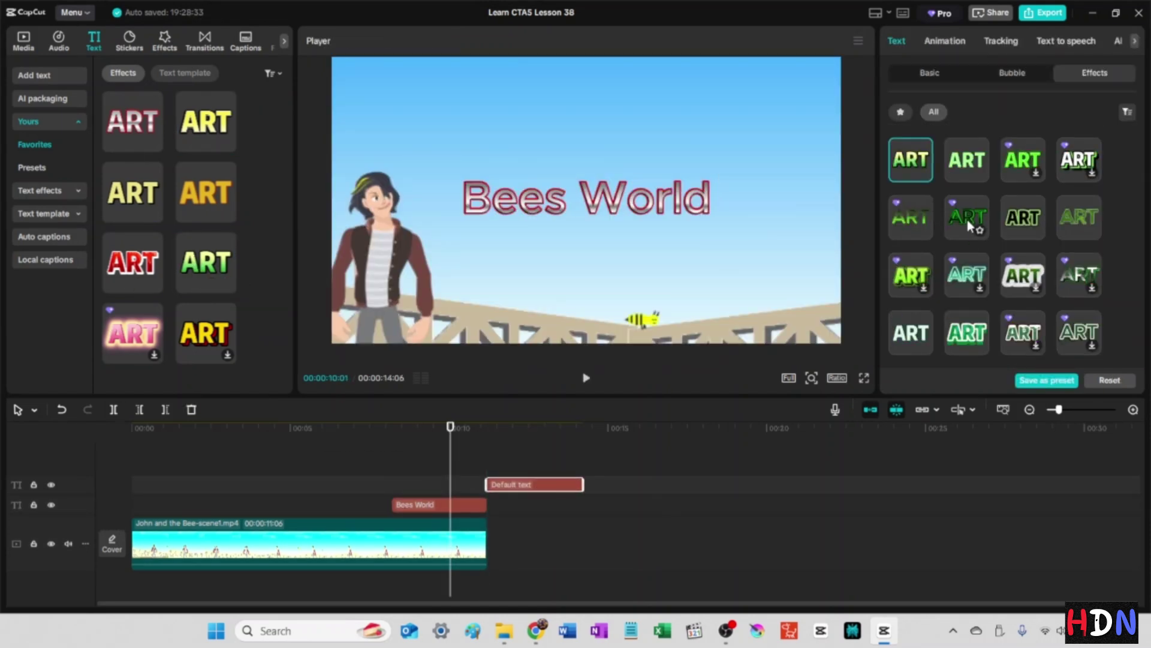
pyautogui.scroll(-10, 970, 227)
pyautogui.click(545, 428)
pyautogui.scroll(-5, 984, 259)
pyautogui.click(206, 333)
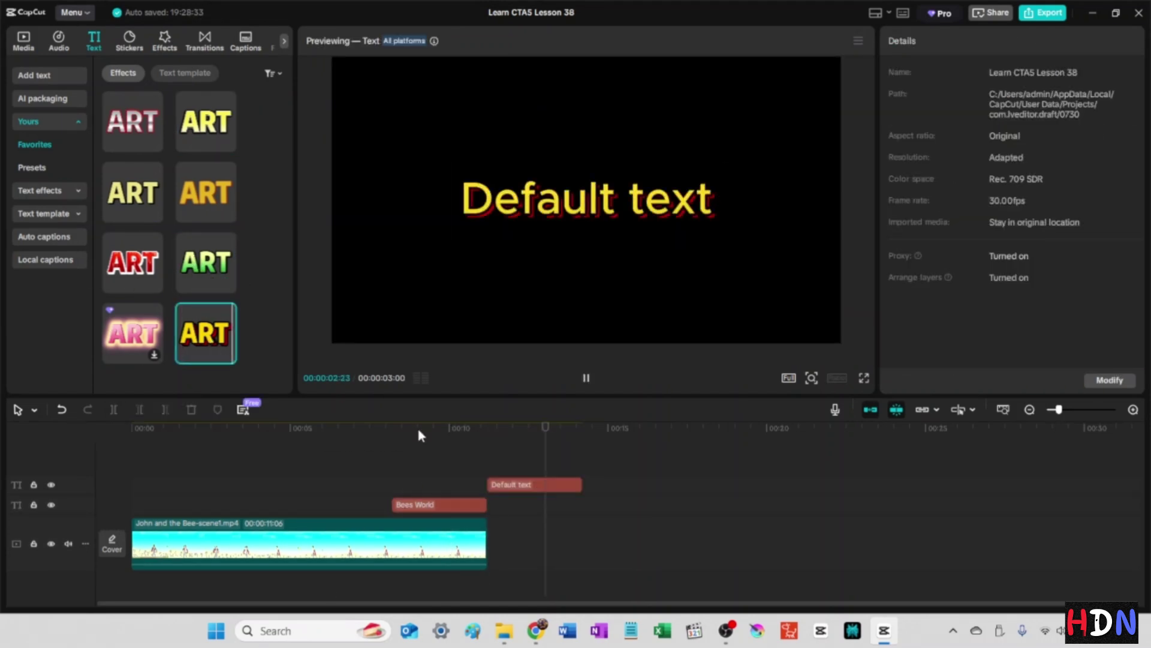
pyautogui.click(416, 427)
pyautogui.click(529, 487)
pyautogui.press('Delete')
# Step: Replace the Bees World title with the green favorite text, spanning 00:00:08:06 to the end of the video
pyautogui.click(205, 262)
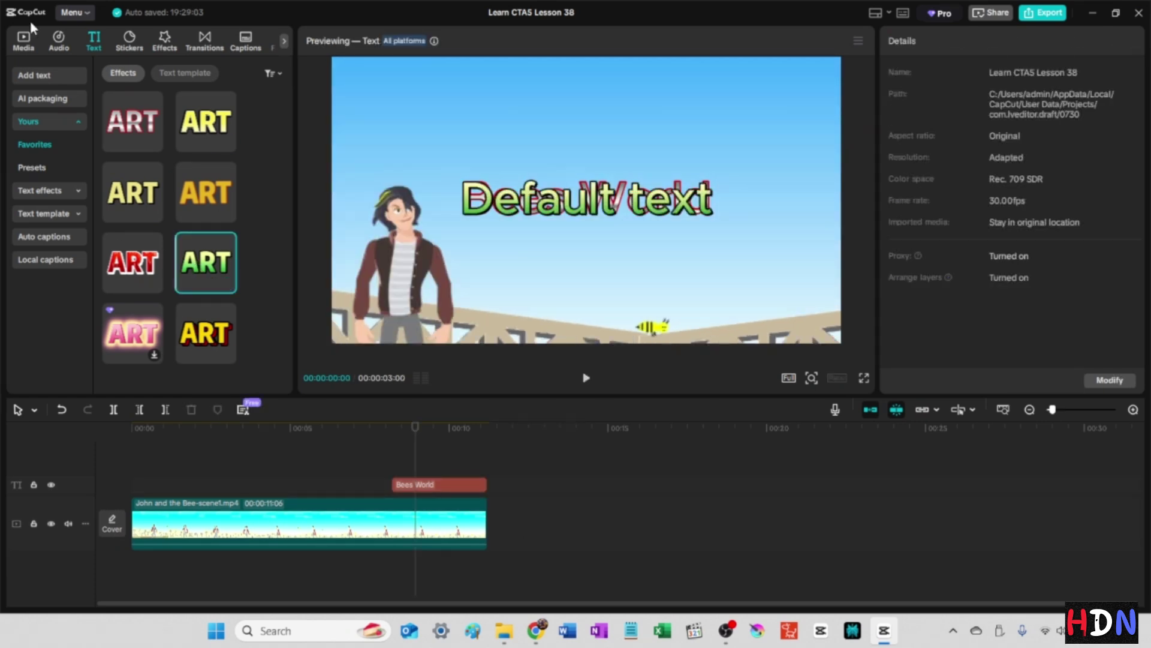
pyautogui.click(440, 485)
pyautogui.click(425, 427)
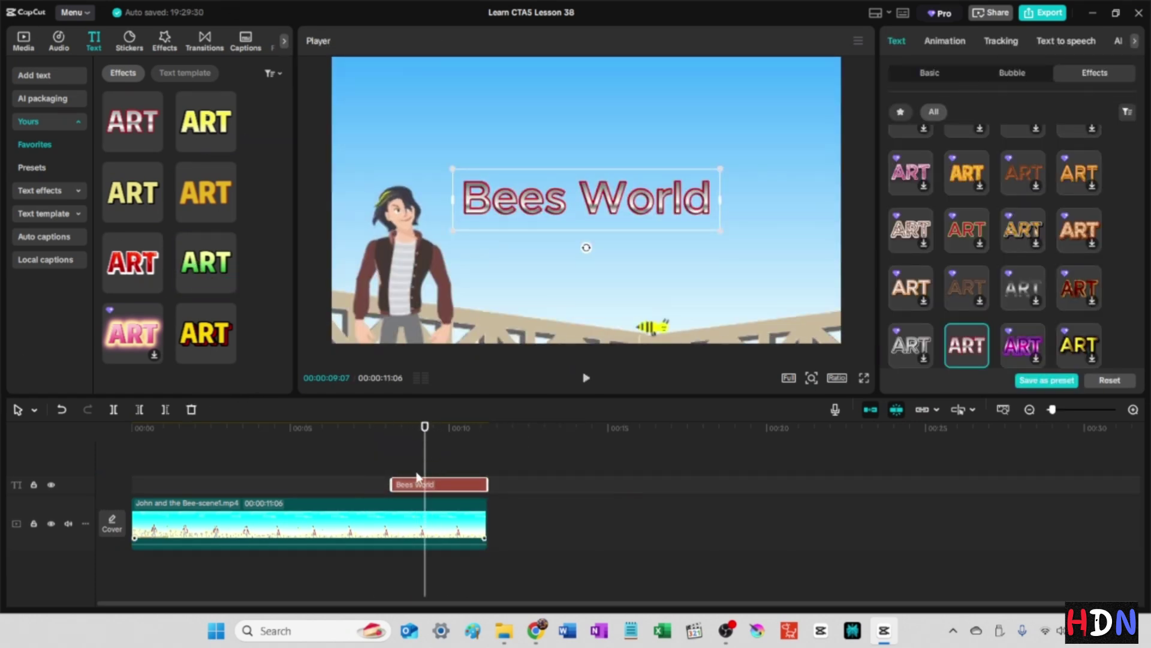
pyautogui.moveTo(228, 288)
pyautogui.click(206, 266)
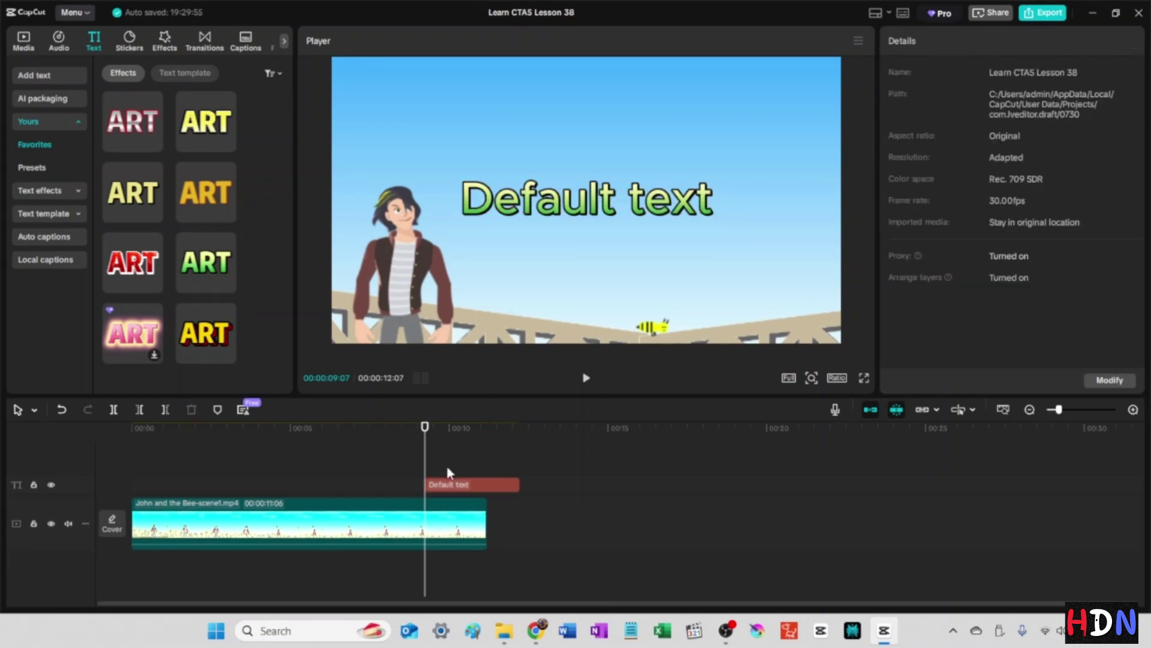
pyautogui.click(465, 484)
# Step: Change the default text to "beesworld.org" and move it higher in the frame, above the character's head
pyautogui.click(923, 74)
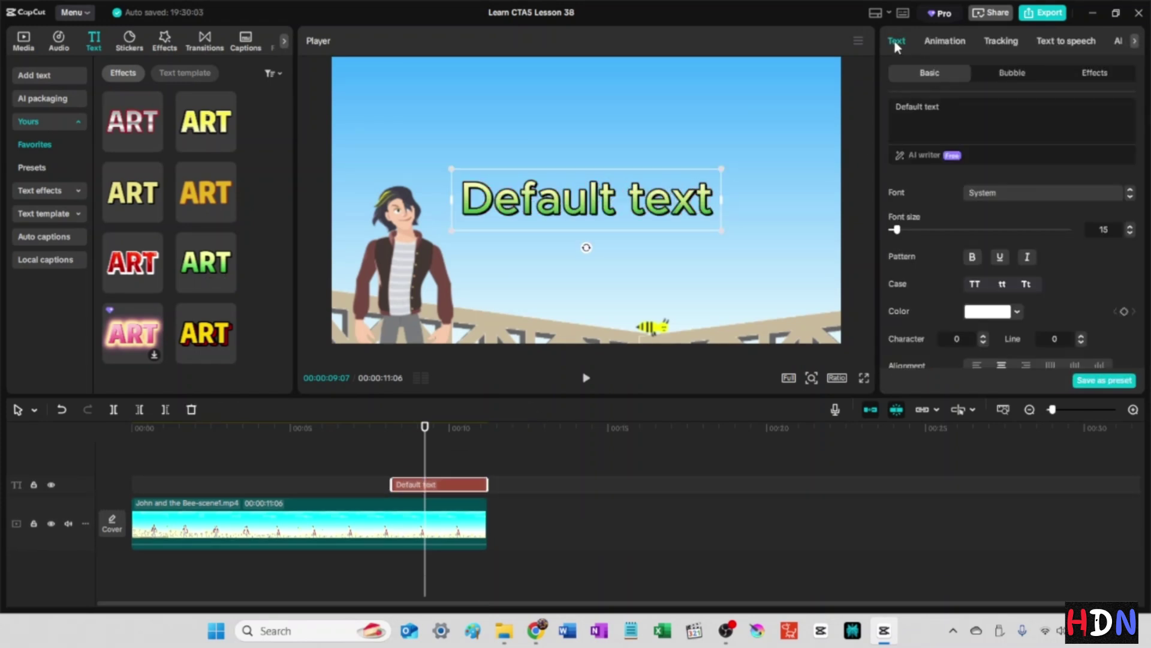
pyautogui.click(928, 126)
pyautogui.write('beesworld.org')
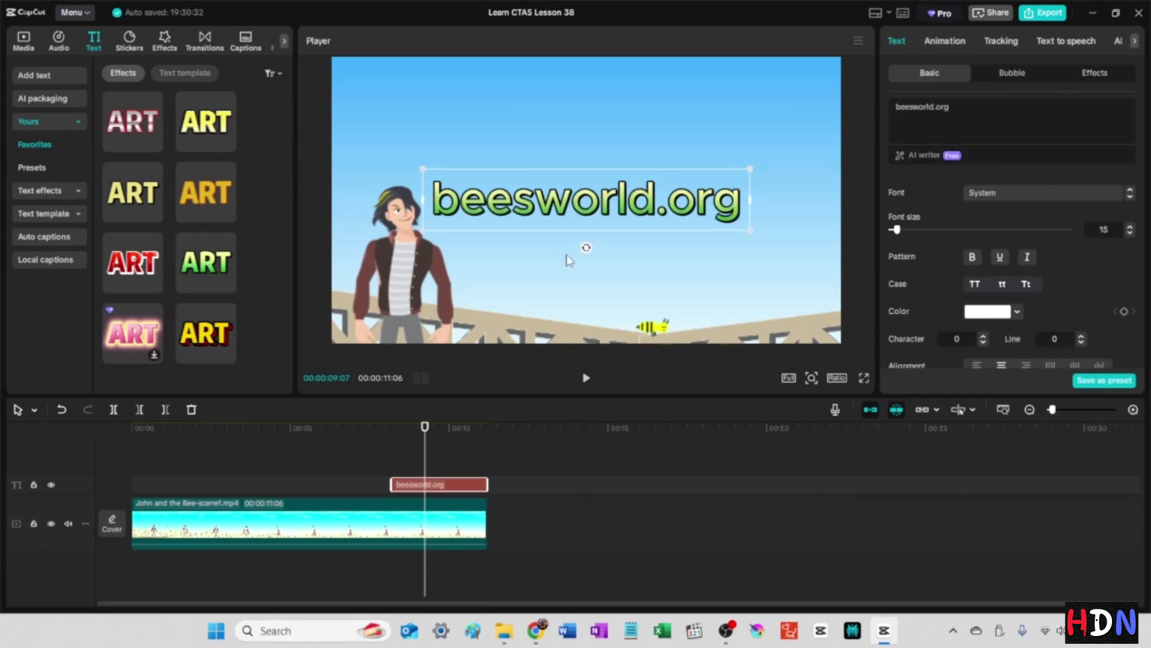
pyautogui.moveTo(588, 198); pyautogui.dragTo(587, 147)
# Step: Try the Throw Out and Typewriter entrance animations on the beesworld.org title
pyautogui.click(392, 428)
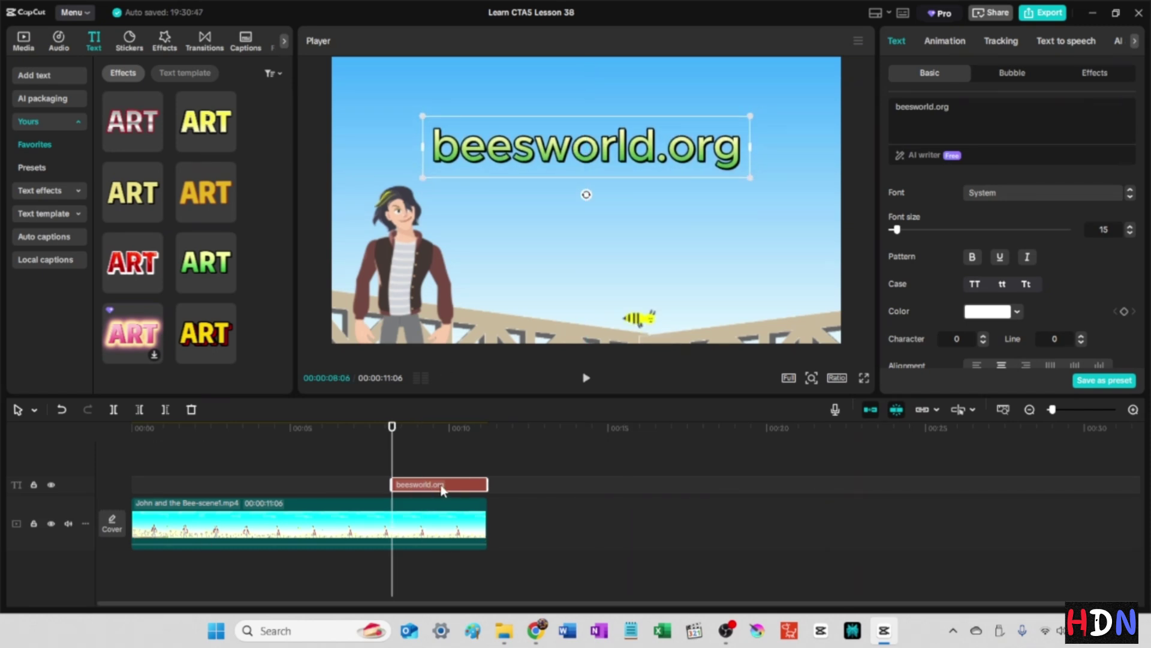
pyautogui.click(945, 41)
pyautogui.click(1078, 281)
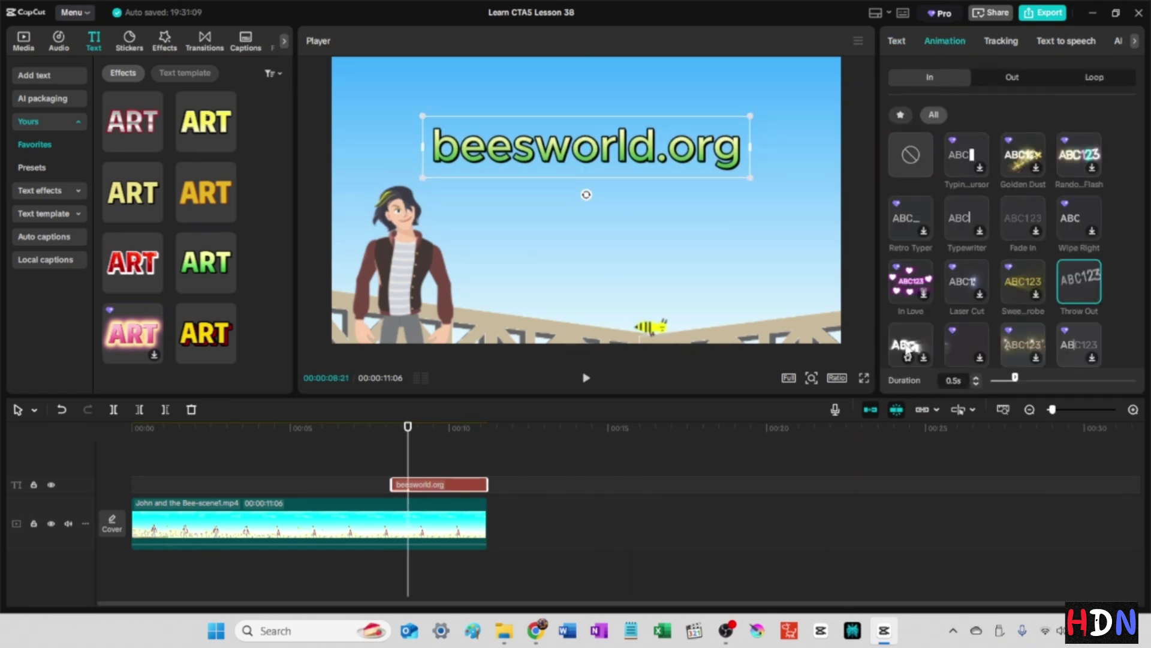
pyautogui.click(959, 219)
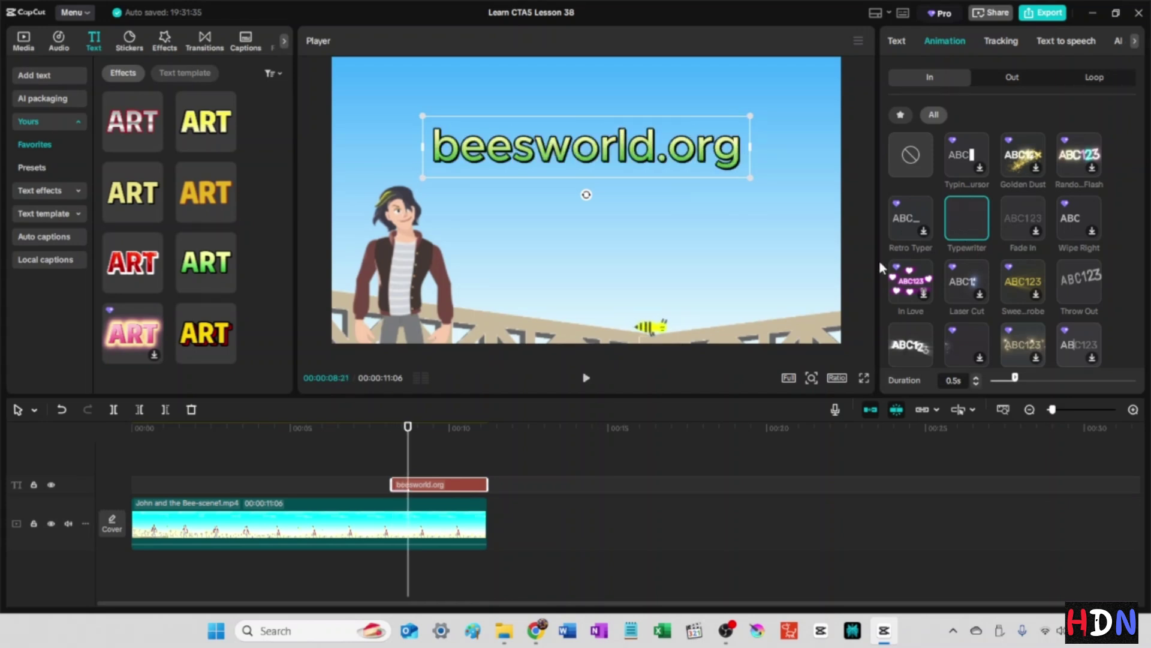
# Step: Play back the Typewriter entrance of the beesworld.org title from its start at 00:00:08:06
pyautogui.click(389, 427)
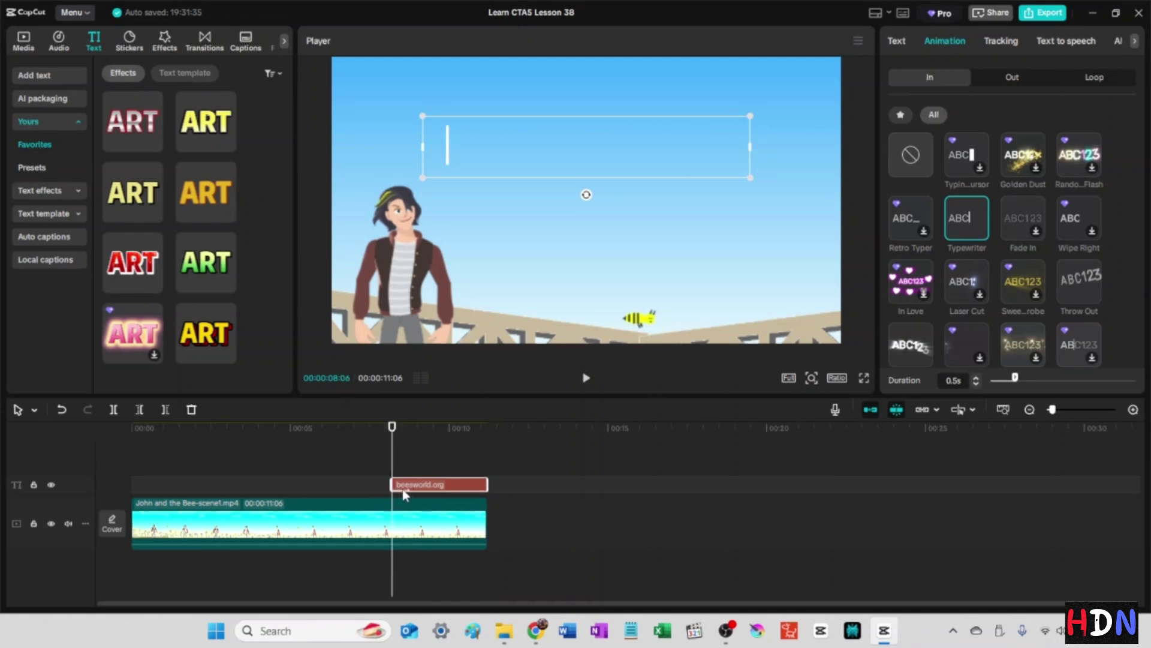
pyautogui.click(1132, 410)
pyautogui.click(1133, 410)
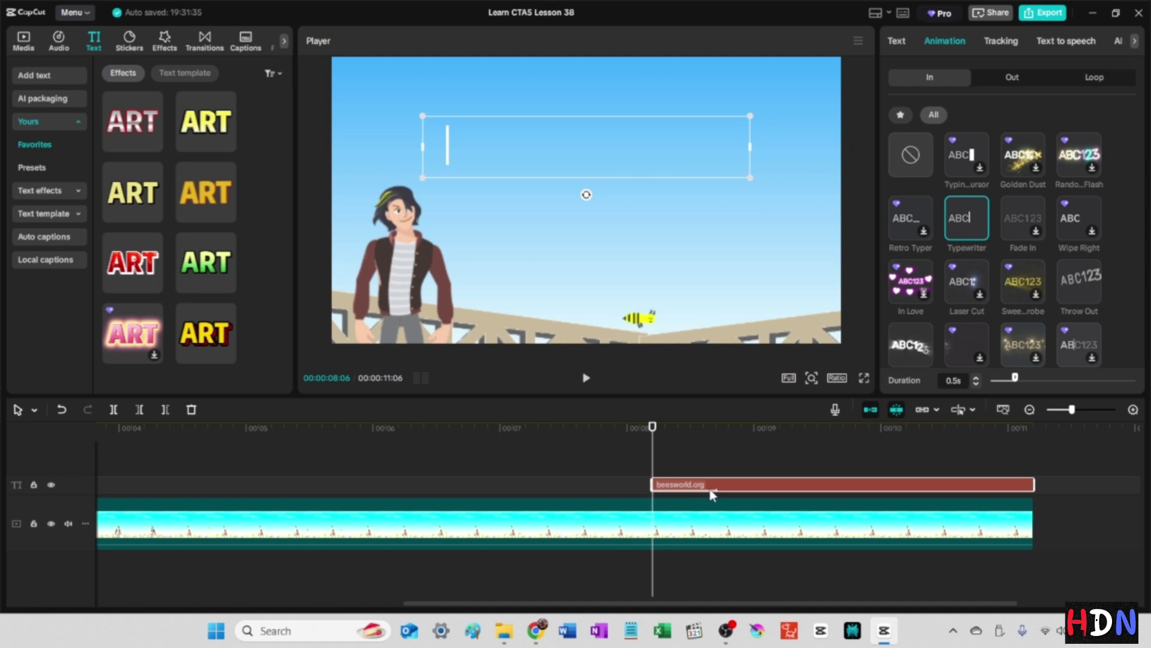
pyautogui.press('space')
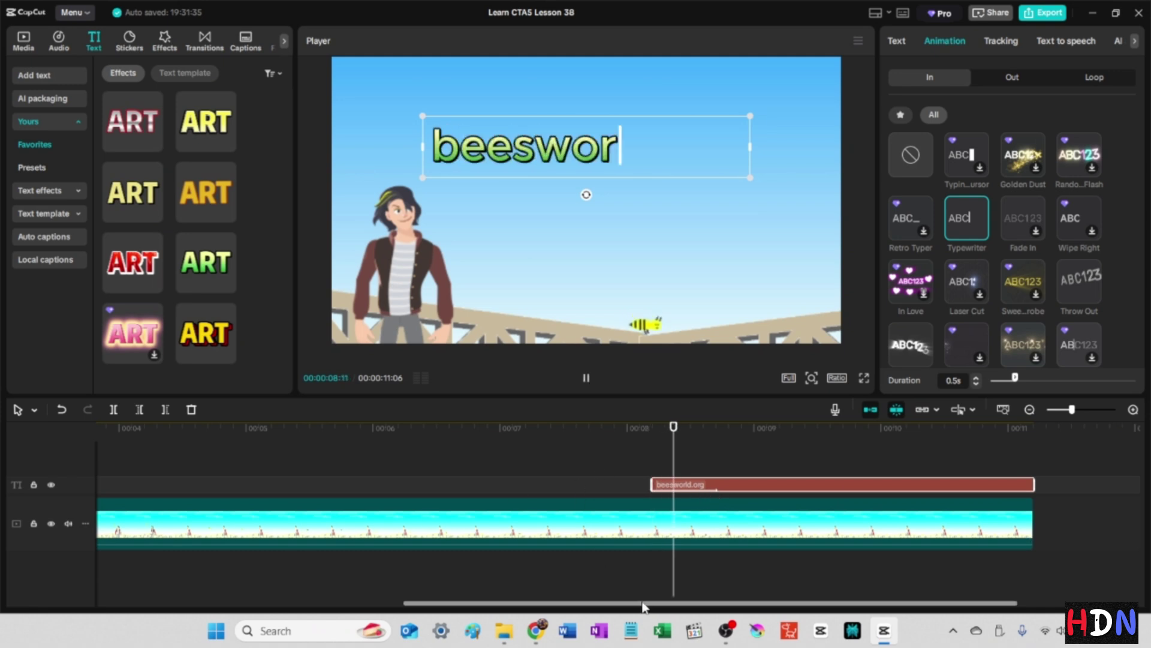
pyautogui.press('space')
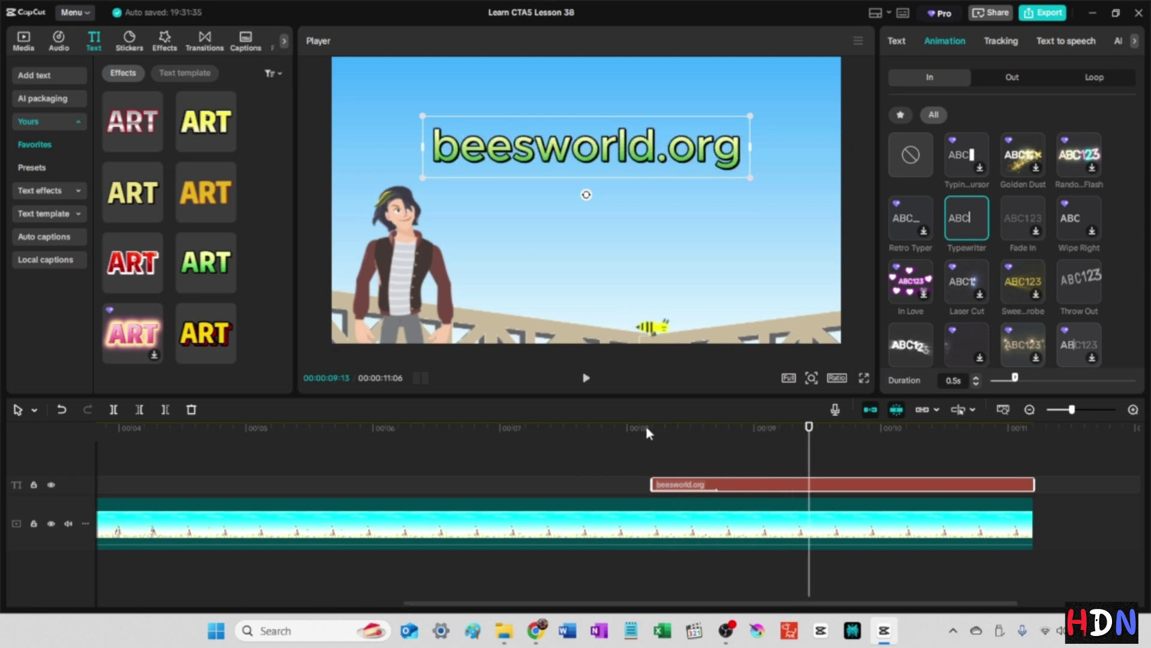
pyautogui.click(646, 429)
pyautogui.press('space')
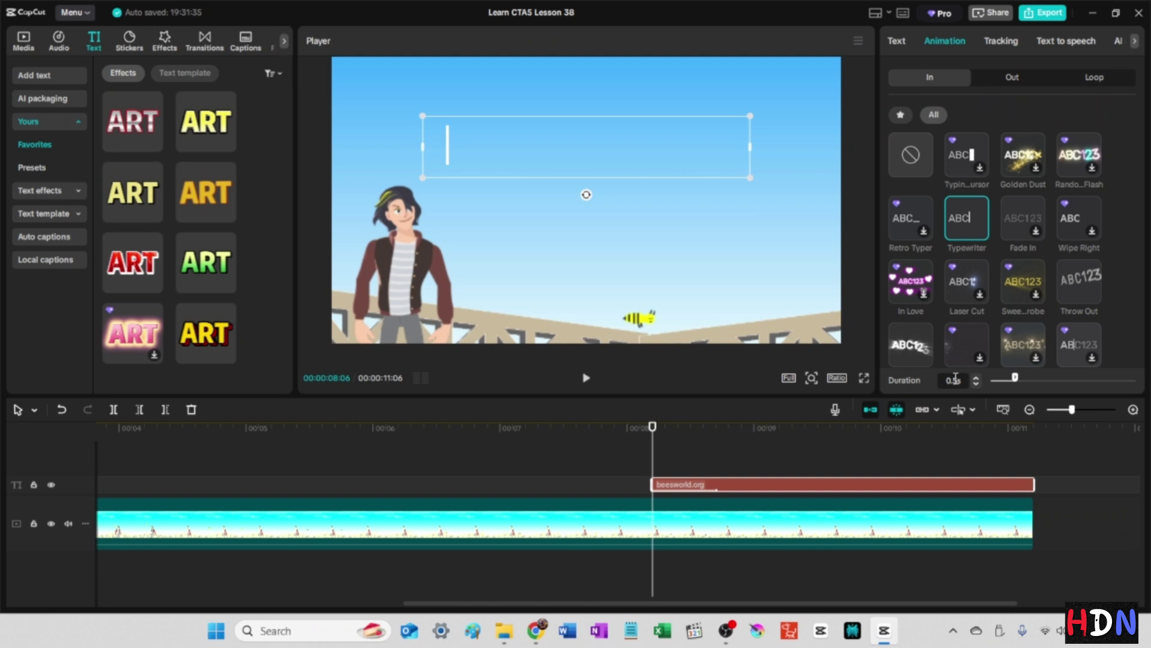
# Step: Set the entrance animation's duration to 1.3 s after trying 1.1 s and 2.9 s
pyautogui.click(976, 378)
pyautogui.click(976, 378)
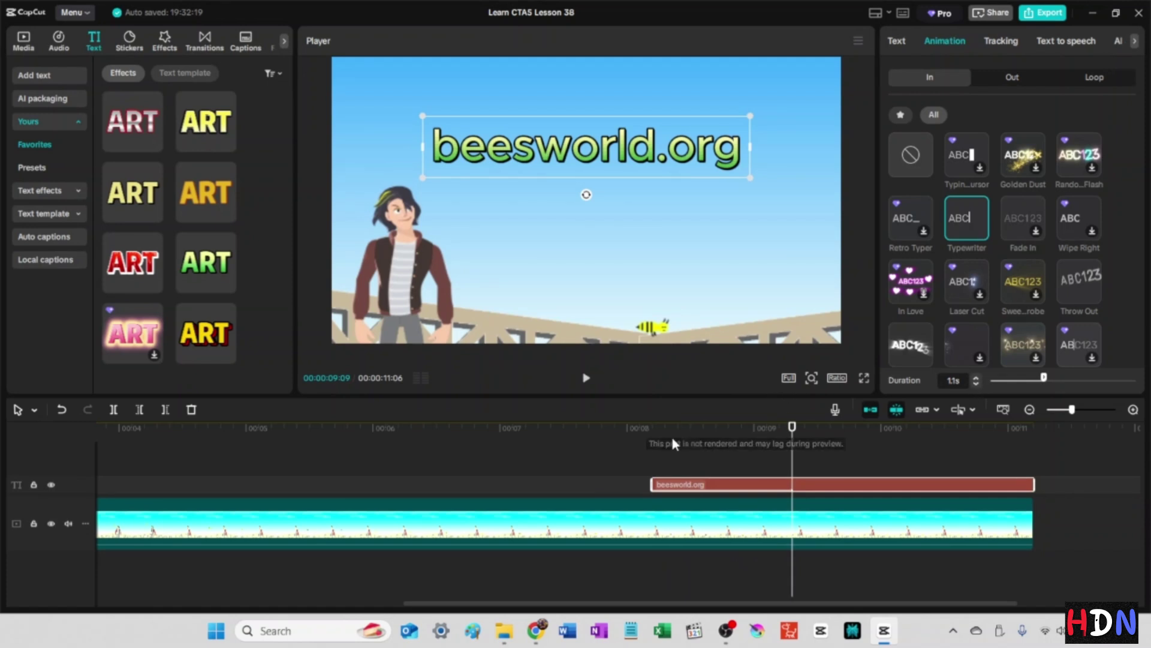
pyautogui.click(650, 427)
pyautogui.press('space')
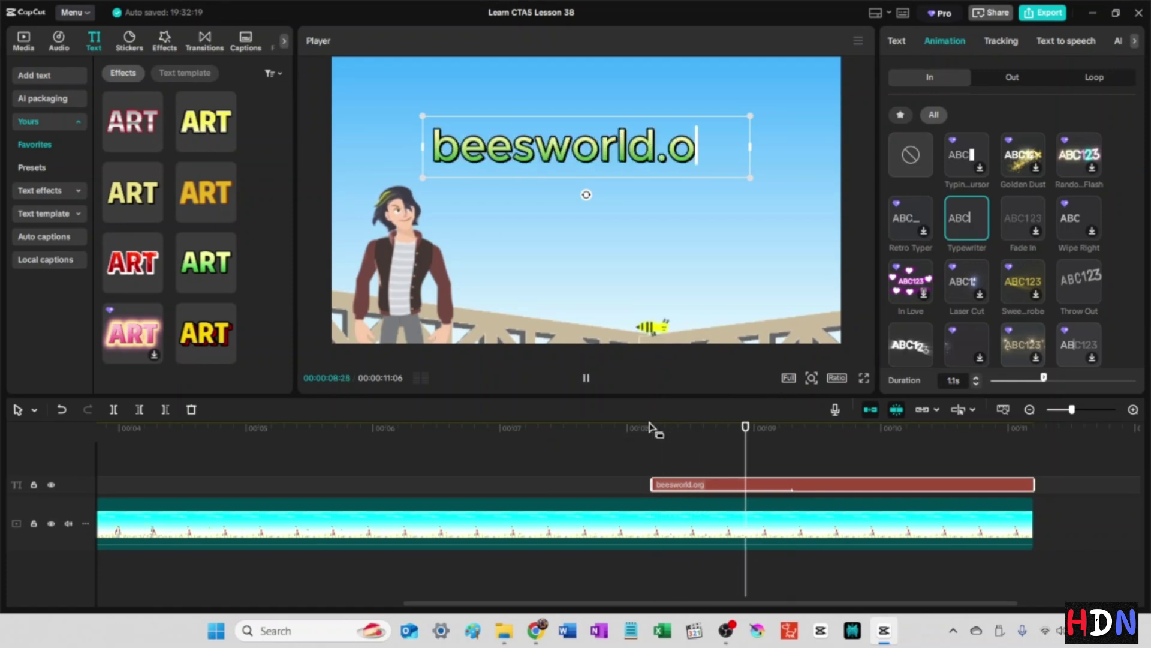
pyautogui.press('space')
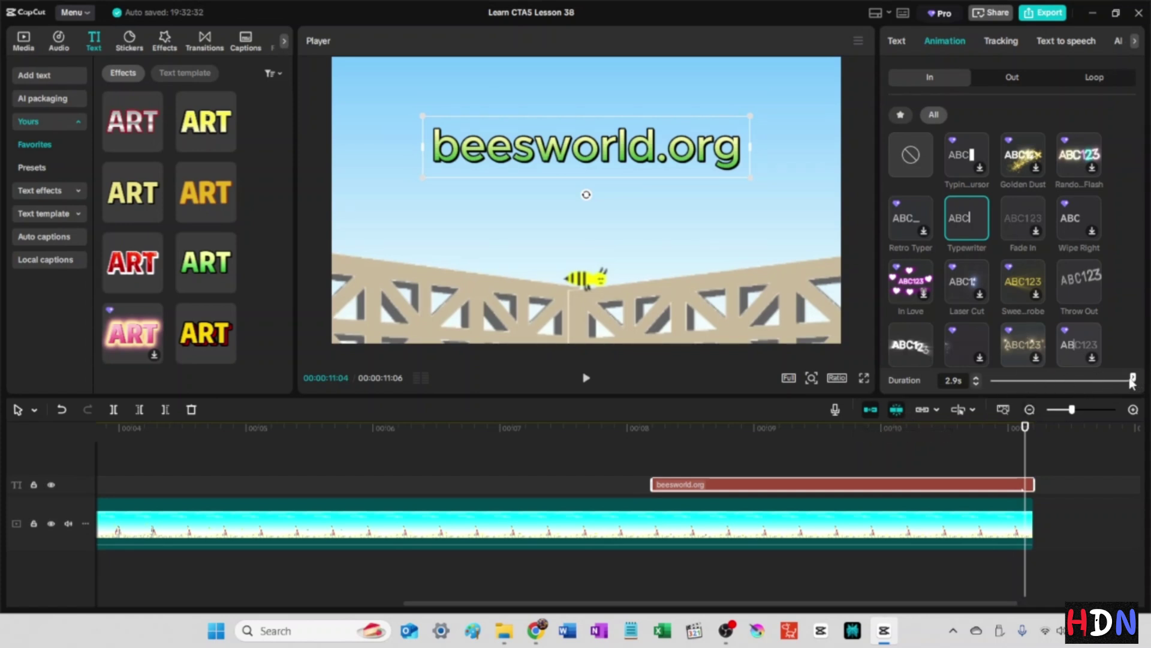
pyautogui.moveTo(1130, 379); pyautogui.dragTo(1055, 389)
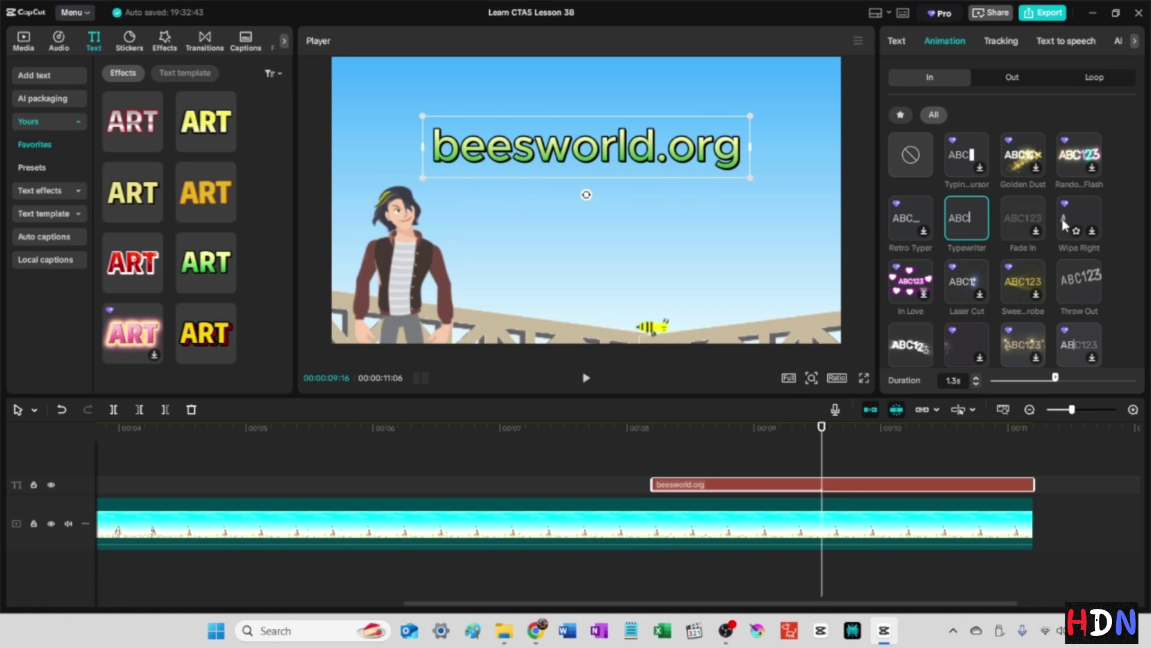
# Step: Try the random flash entrance animation on the beesworld.org title and play it back
pyautogui.click(1084, 157)
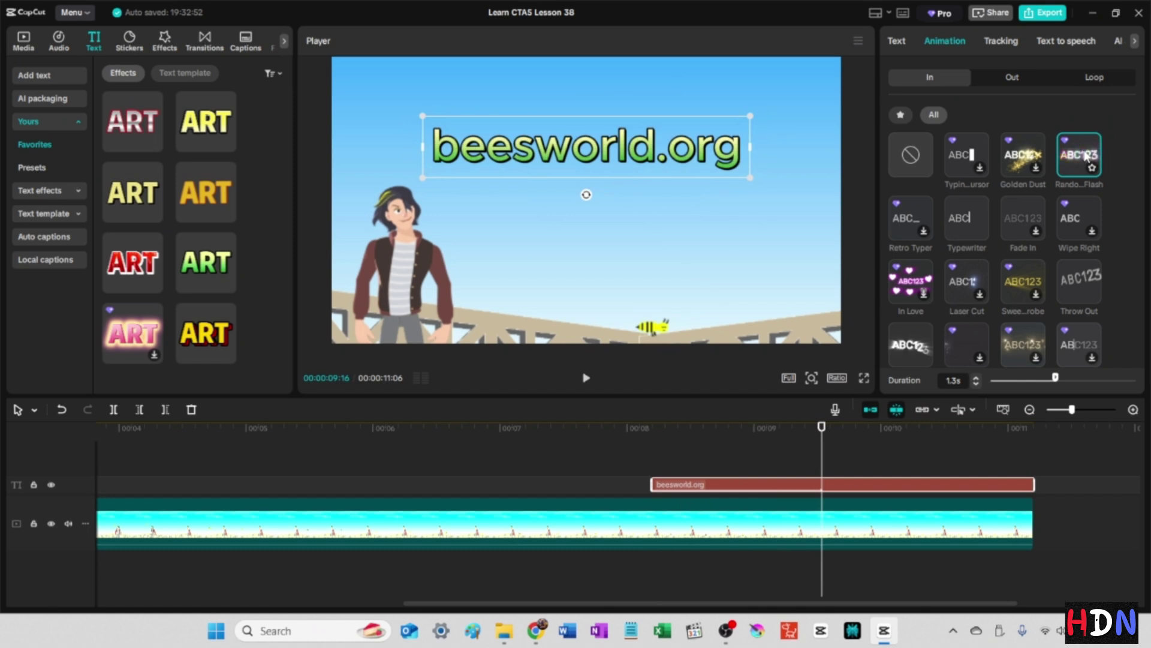
pyautogui.press('space')
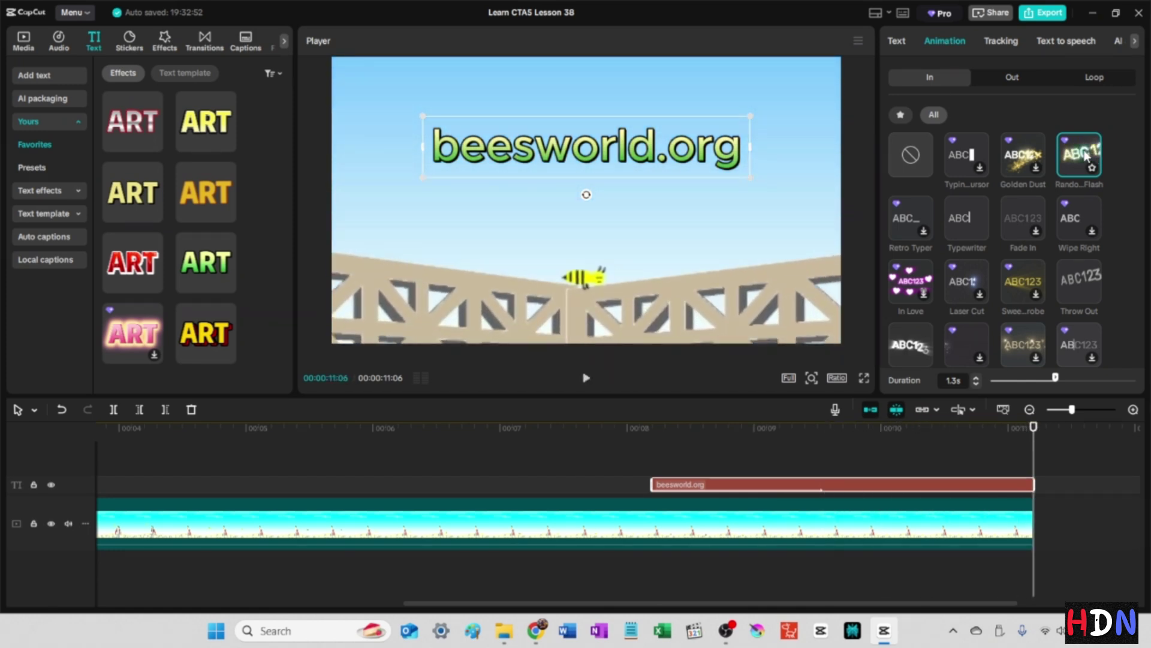
pyautogui.press('space')
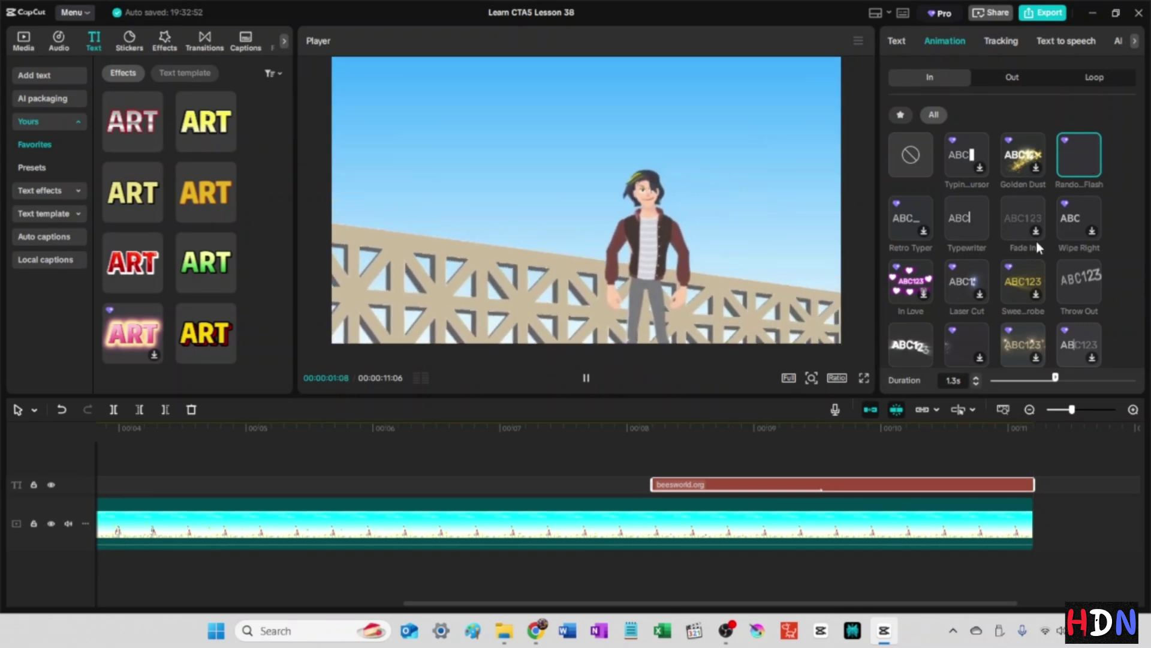
pyautogui.click(649, 426)
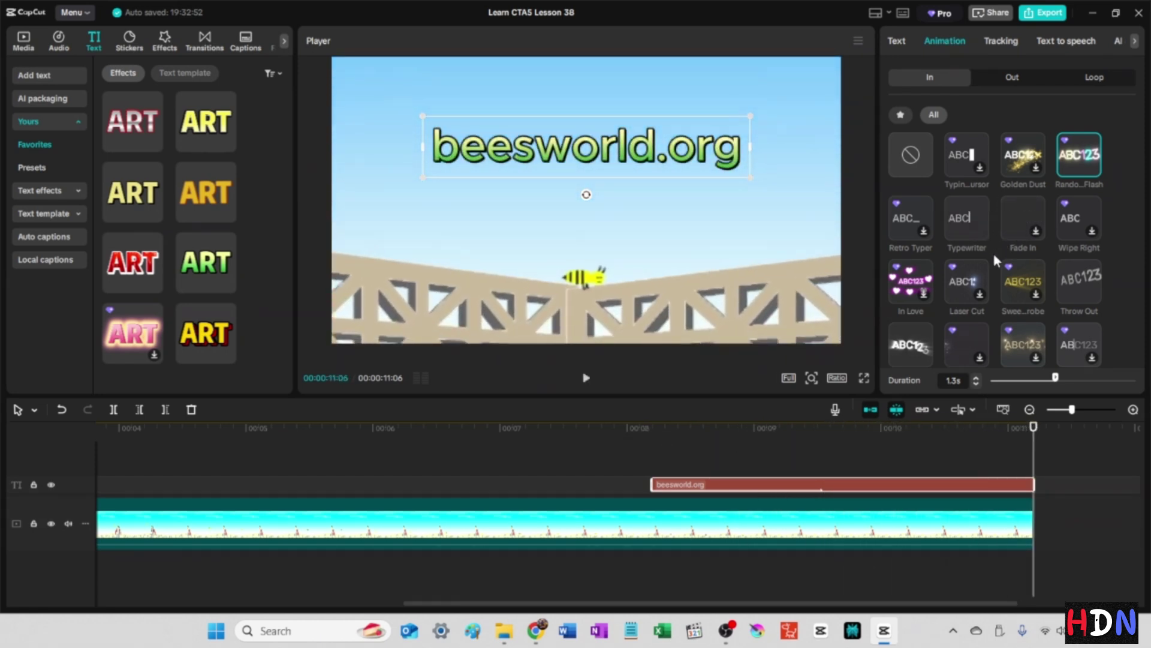
# Step: Apply the Throw Out entrance animation to the beesworld.org title
pyautogui.scroll(-1, 1009, 276)
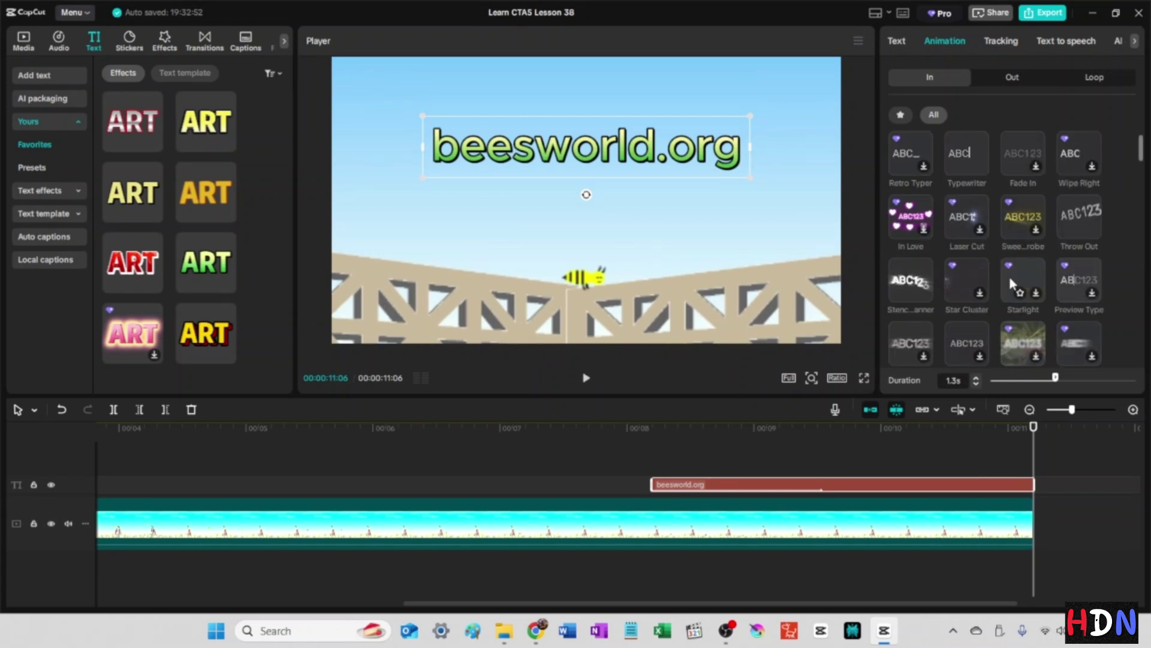
pyautogui.click(1076, 215)
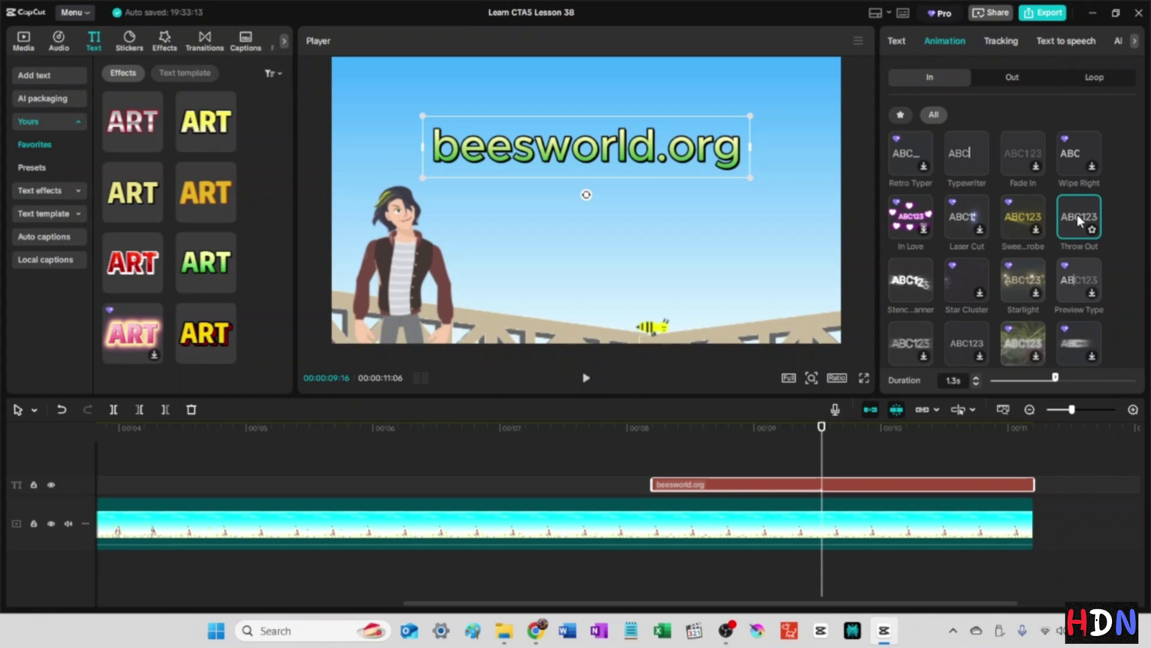
# Step: Play back the Throw Out entrance of the beesworld.org title from just before its start, plus the lead-up from 00:00:04:29
pyautogui.click(645, 428)
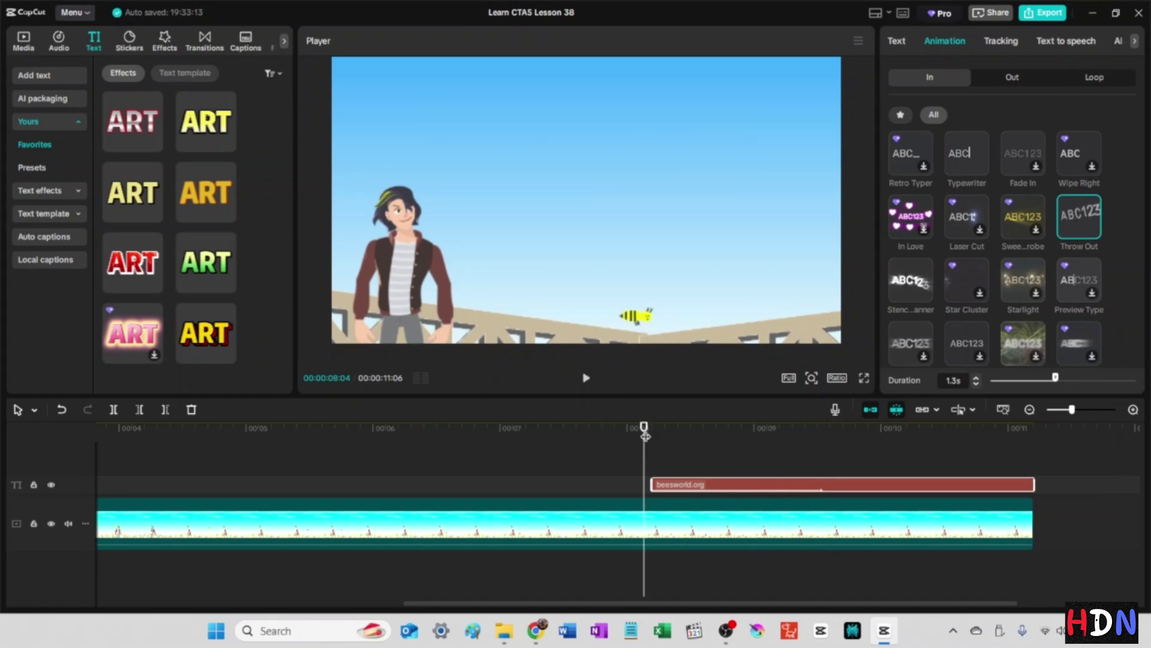
pyautogui.press('space')
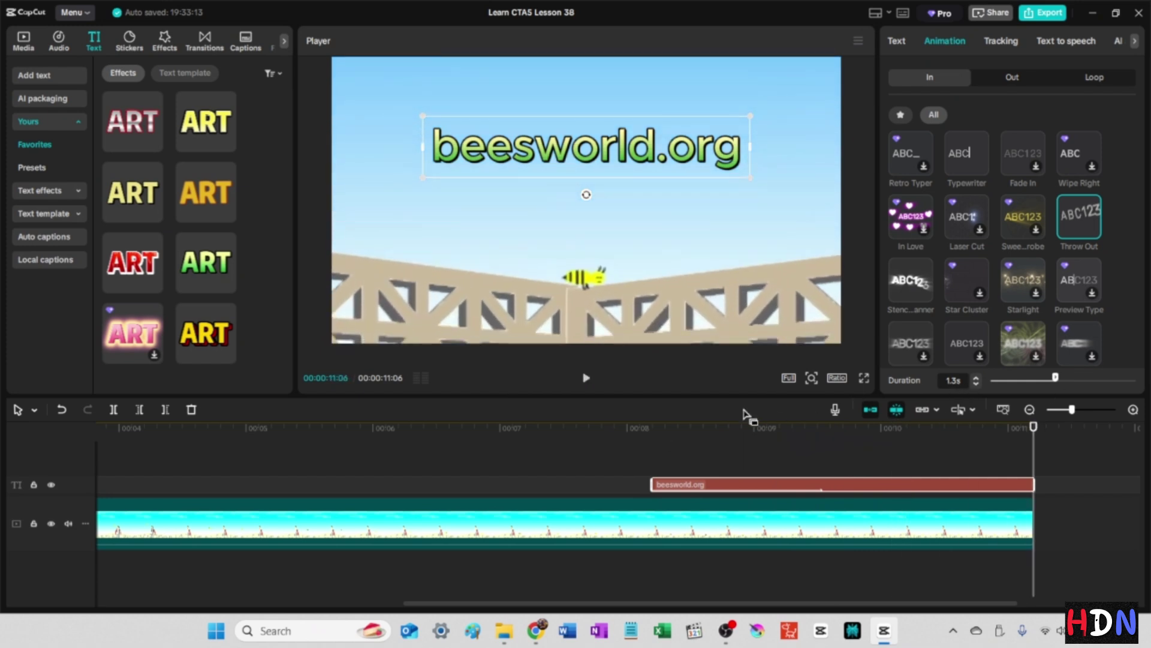
pyautogui.click(638, 427)
pyautogui.press('space')
pyautogui.click(239, 430)
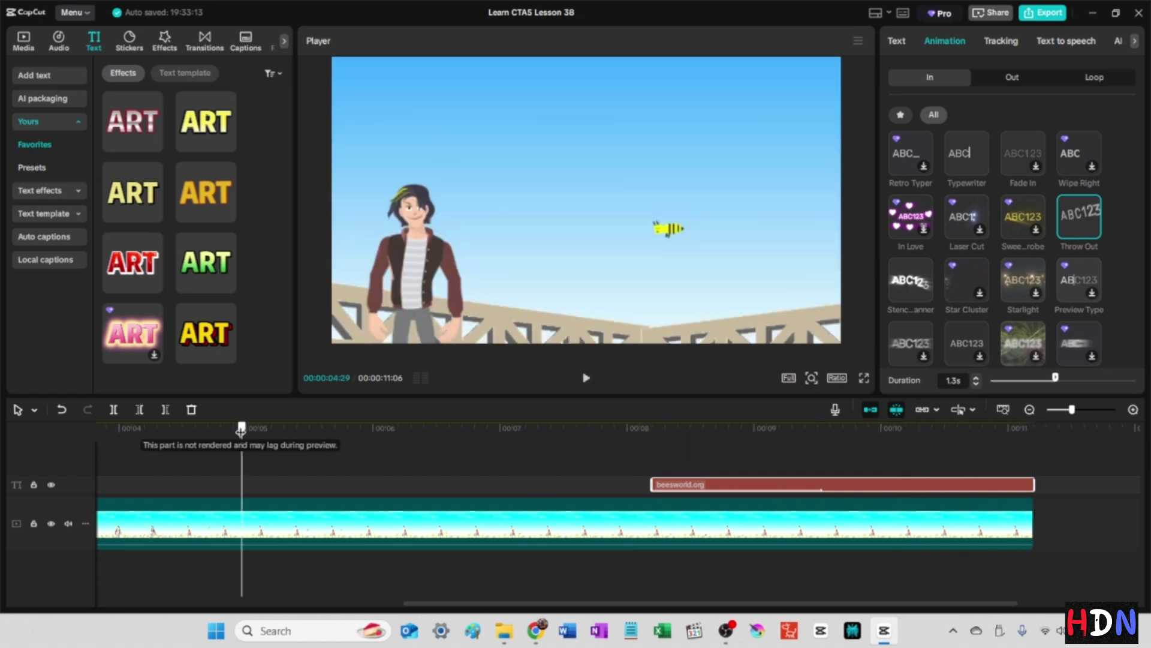
pyautogui.press('space')
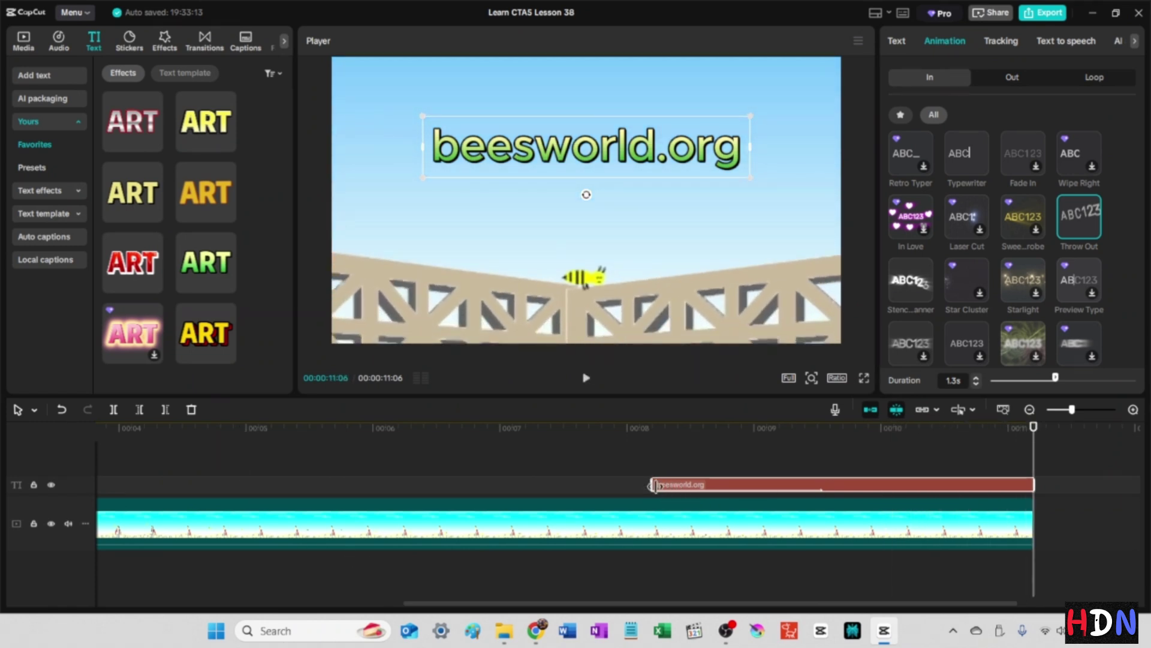
# Step: Trim the start of the beesworld.org title to just before the 10-second mark after trying 00:00:08:26, playing back each version
pyautogui.moveTo(652, 483); pyautogui.dragTo(736, 483)
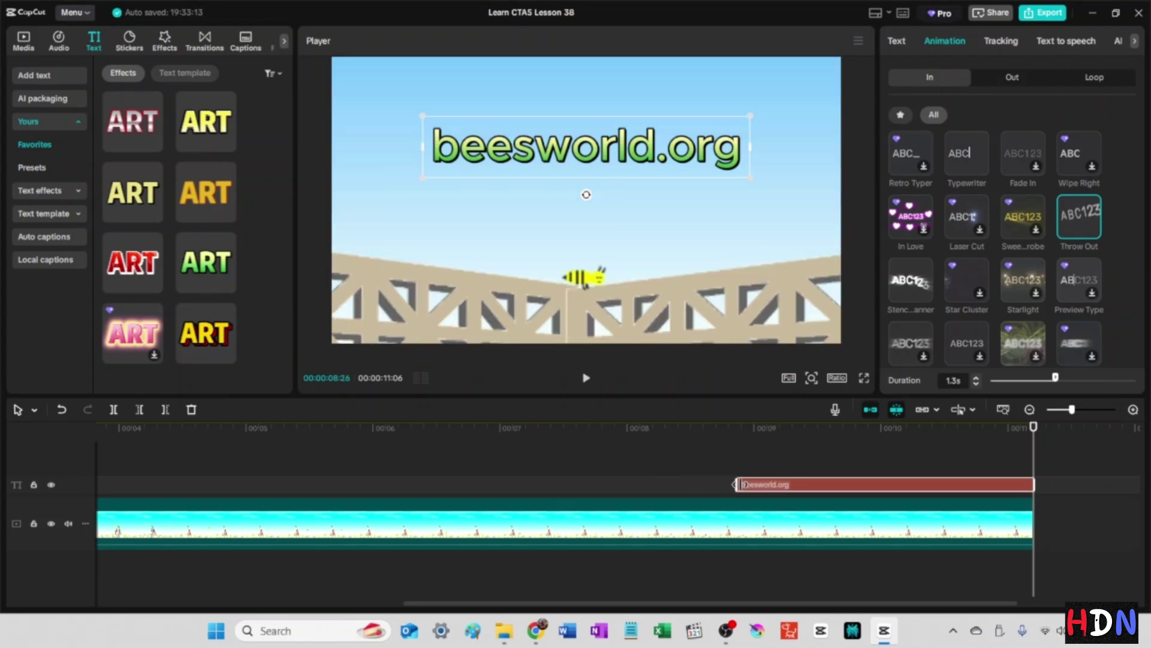
pyautogui.click(699, 426)
pyautogui.click(512, 428)
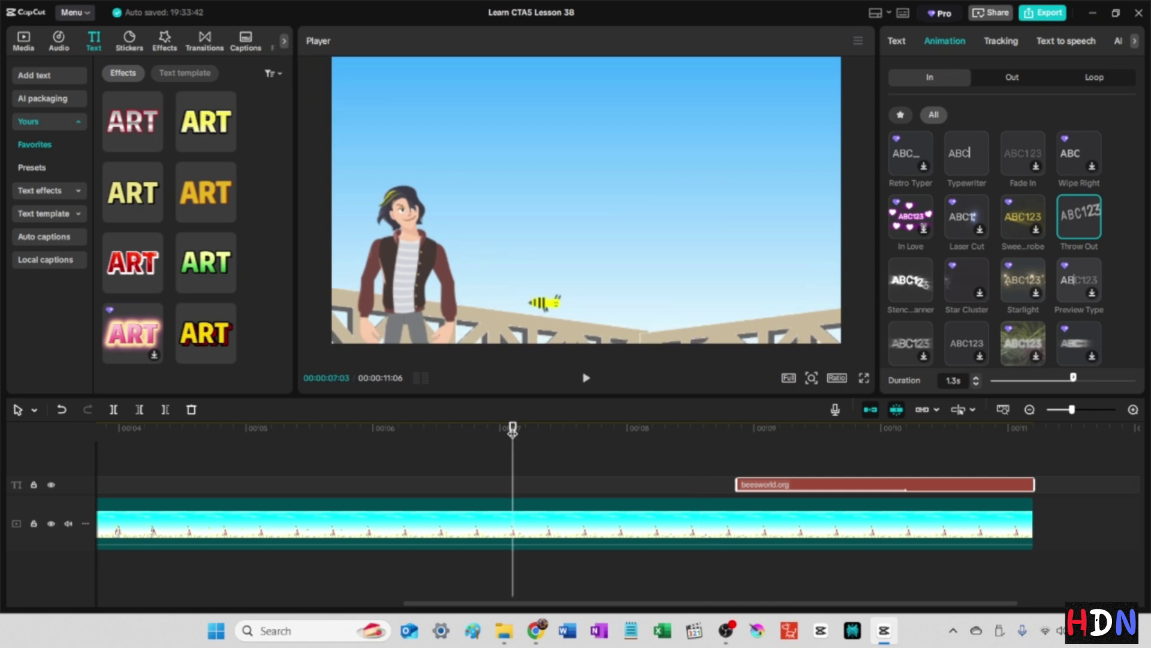
pyautogui.press('space')
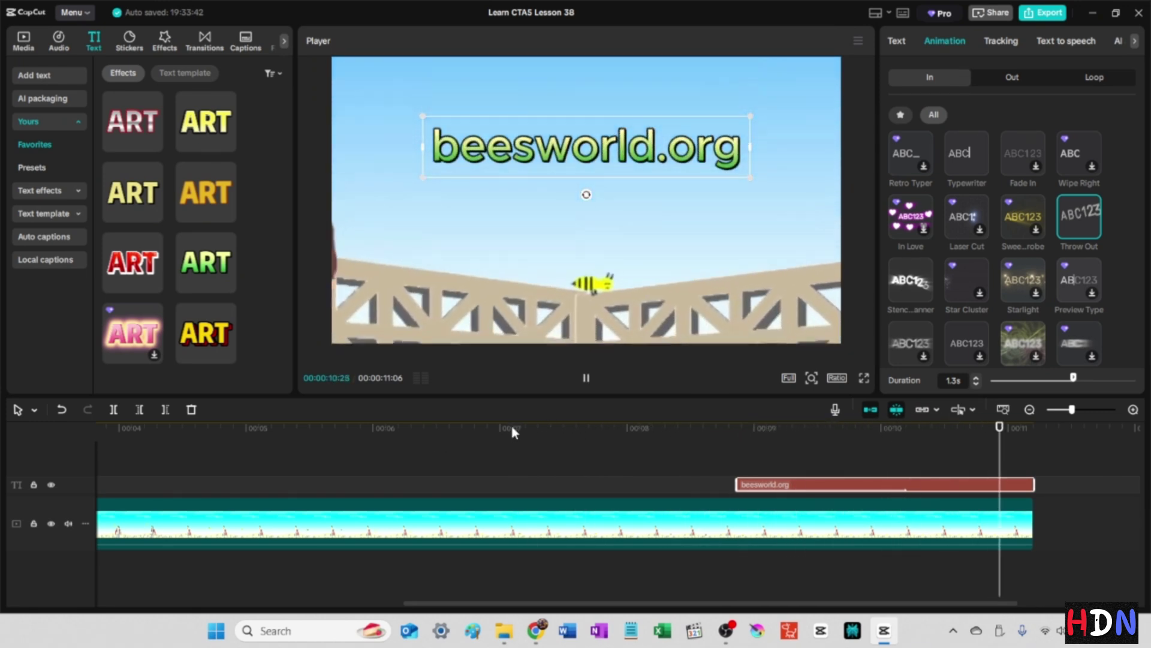
pyautogui.moveTo(733, 484); pyautogui.dragTo(871, 484)
pyautogui.click(812, 427)
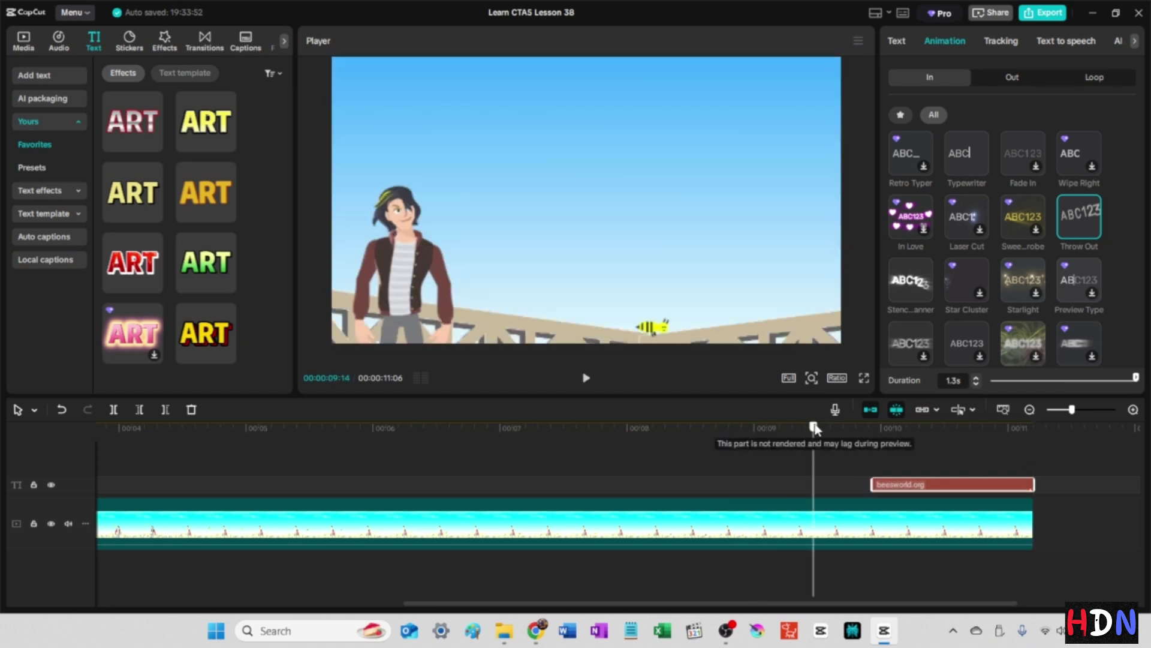
pyautogui.press('space')
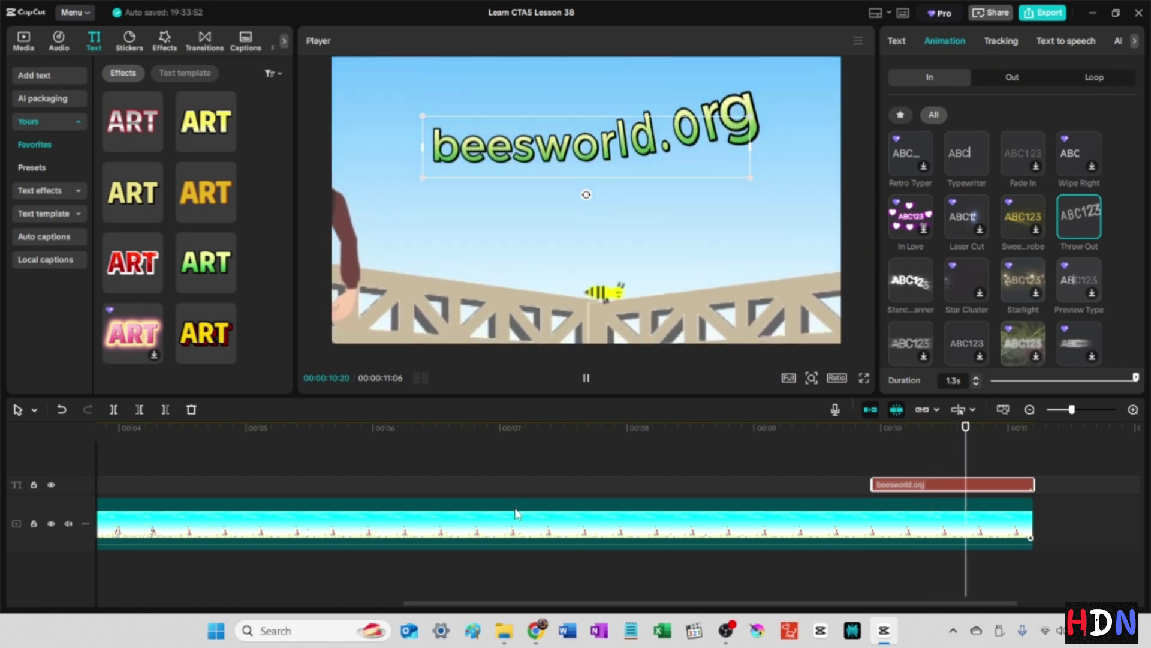
pyautogui.click(491, 432)
pyautogui.press('space')
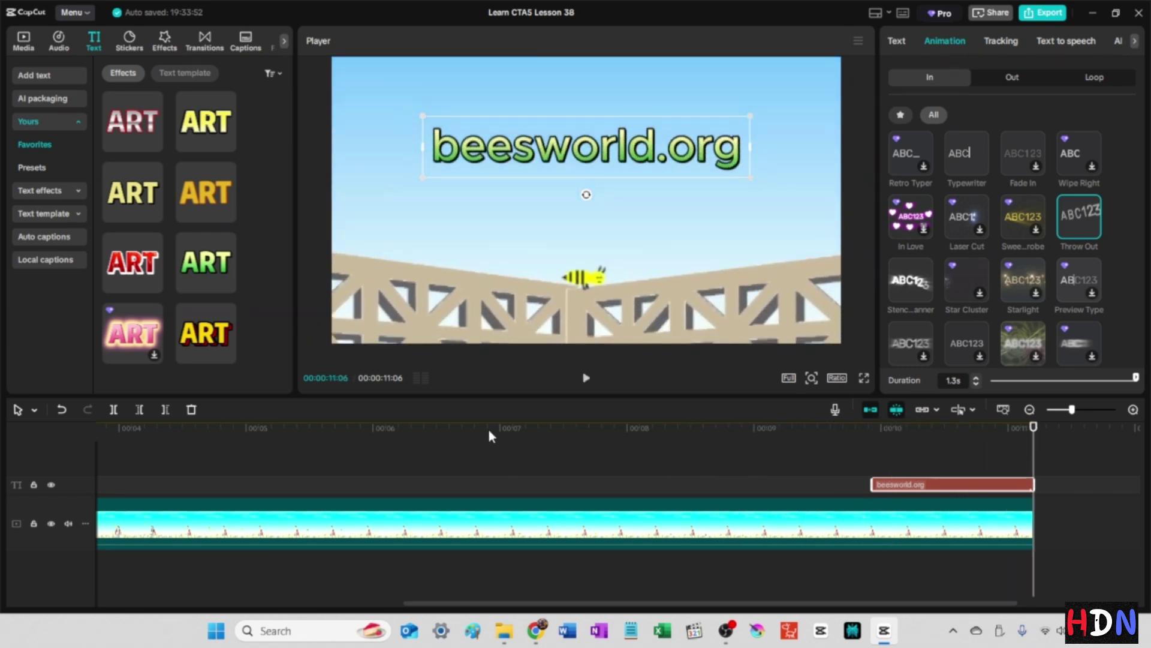
# Step: Trim the beginning of the video clip so it starts from the frame at 00:00:04:03
pyautogui.click(130, 427)
pyautogui.press('Home')
pyautogui.moveTo(145, 434); pyautogui.dragTo(652, 473)
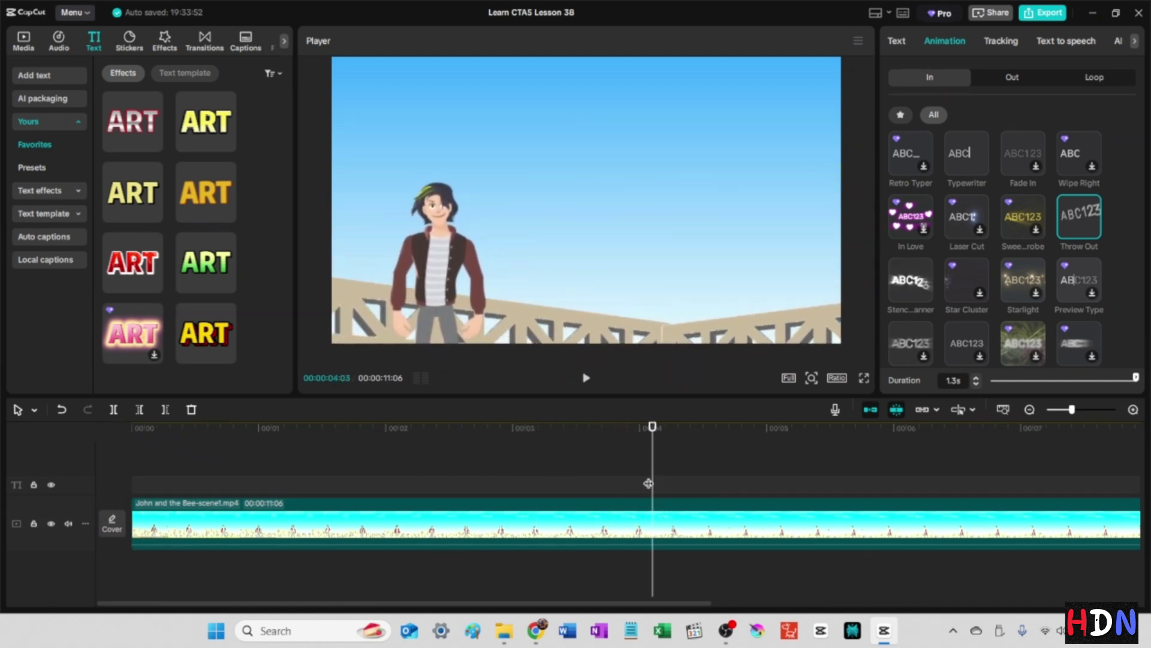
pyautogui.click(503, 520)
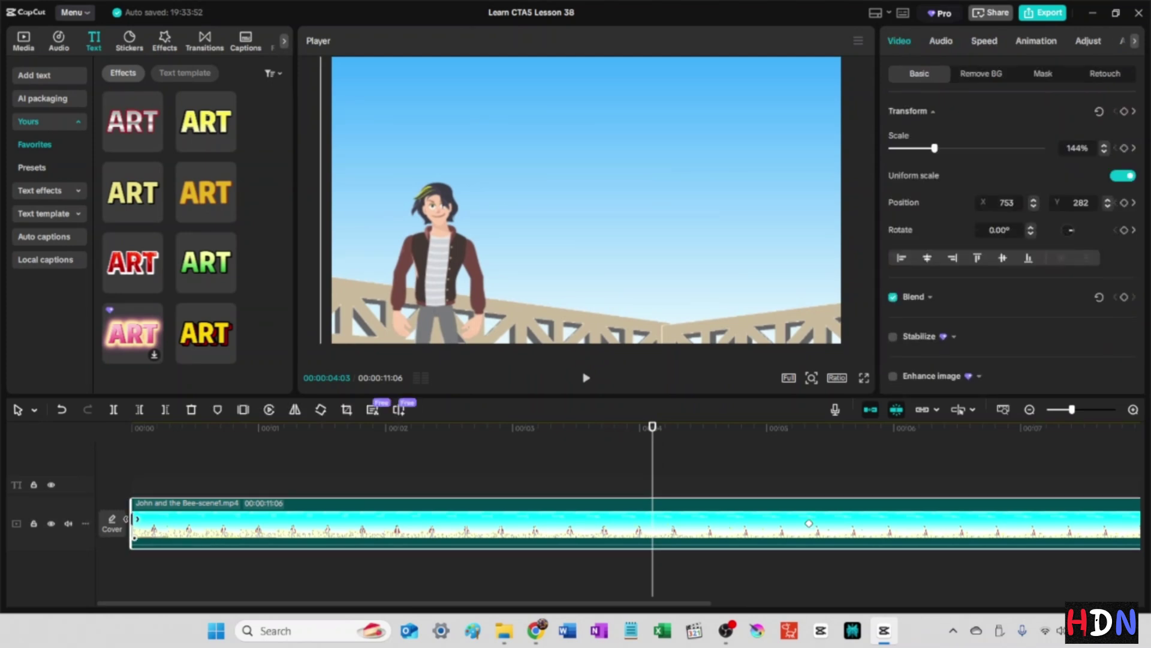
pyautogui.moveTo(135, 520); pyautogui.dragTo(653, 524)
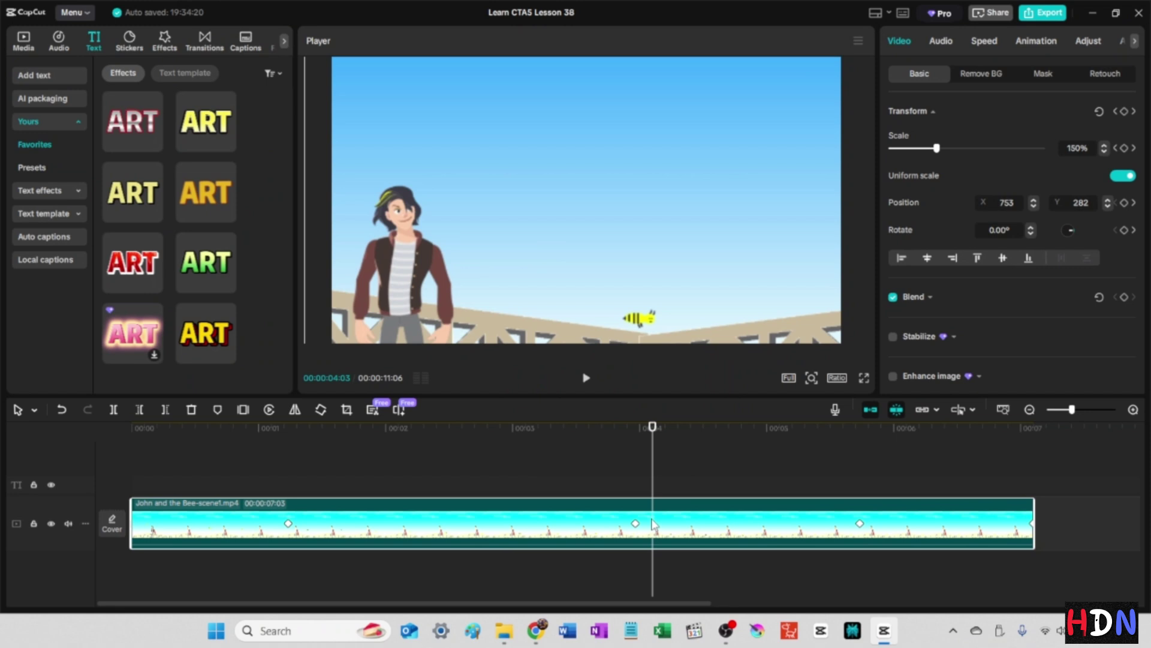
# Step: Play back the trimmed video clip from 00:00:00:00 through the empty stretch after its end
pyautogui.click(132, 427)
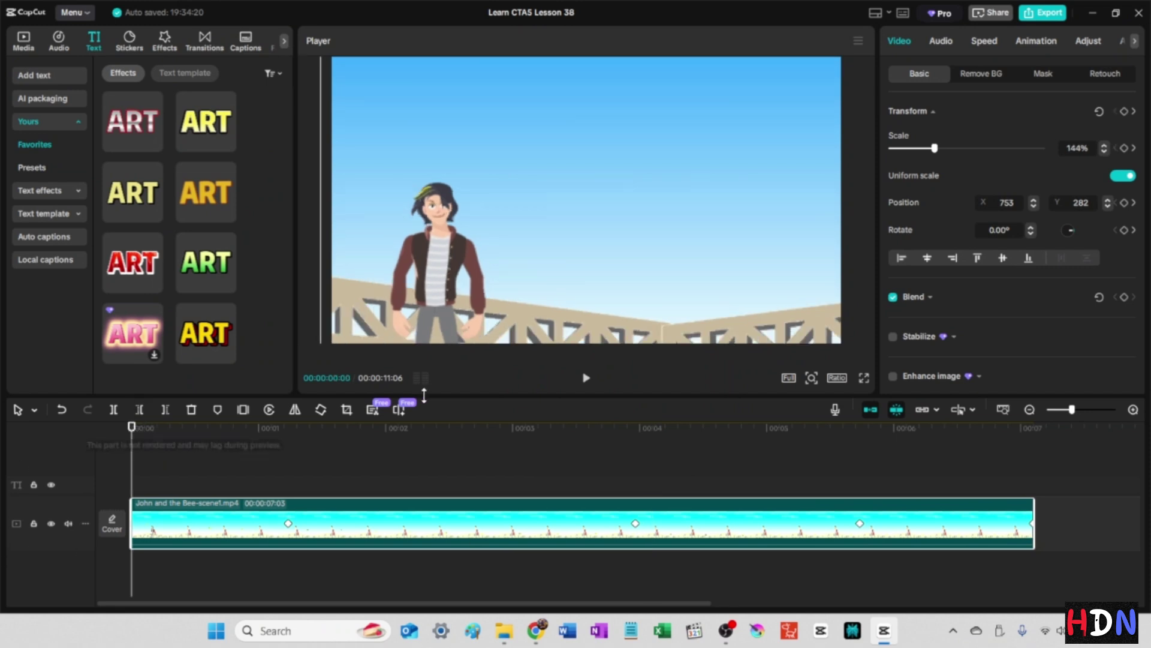
pyautogui.press('space')
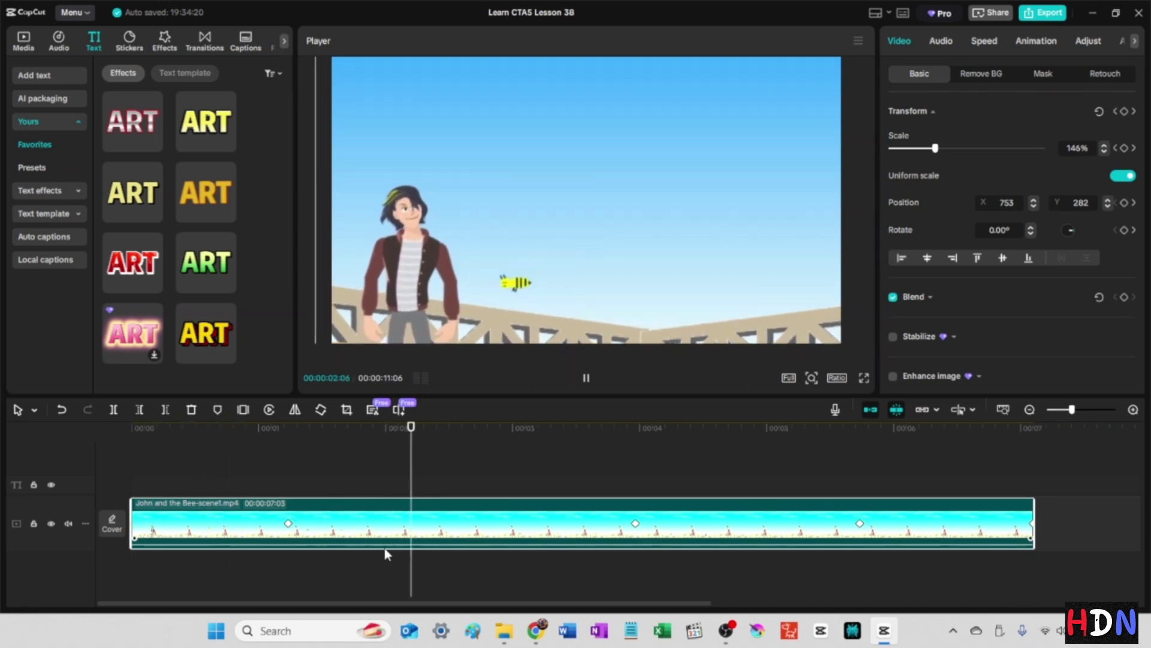
pyautogui.press('space')
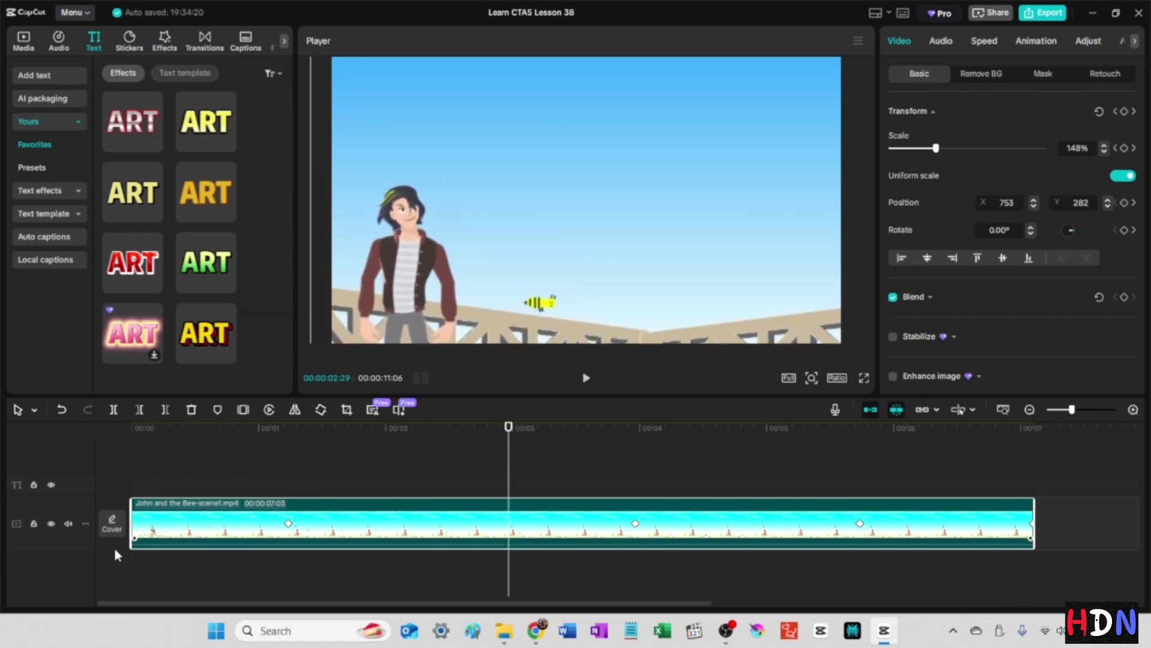
pyautogui.click(150, 490)
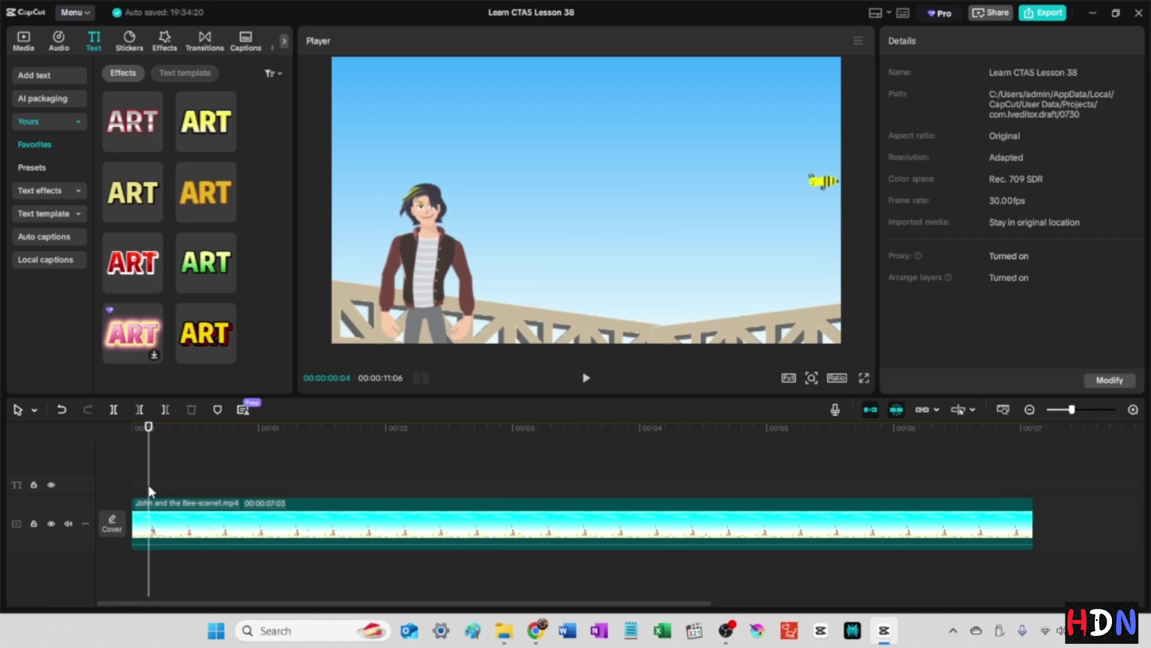
pyautogui.click(134, 428)
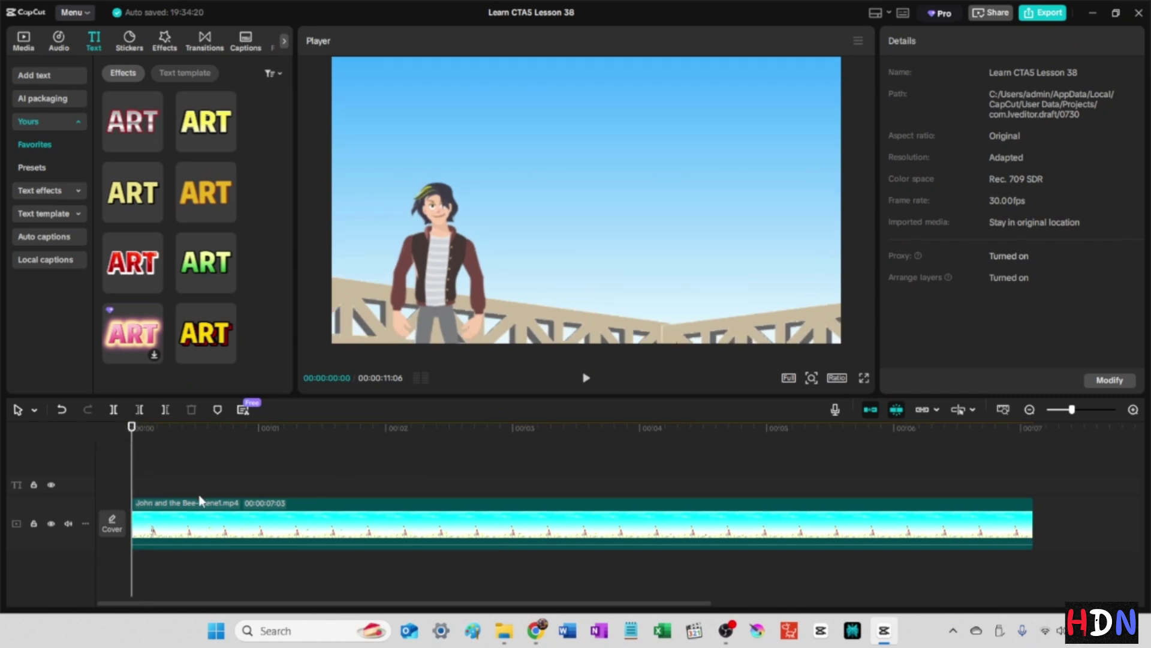
pyautogui.click(196, 524)
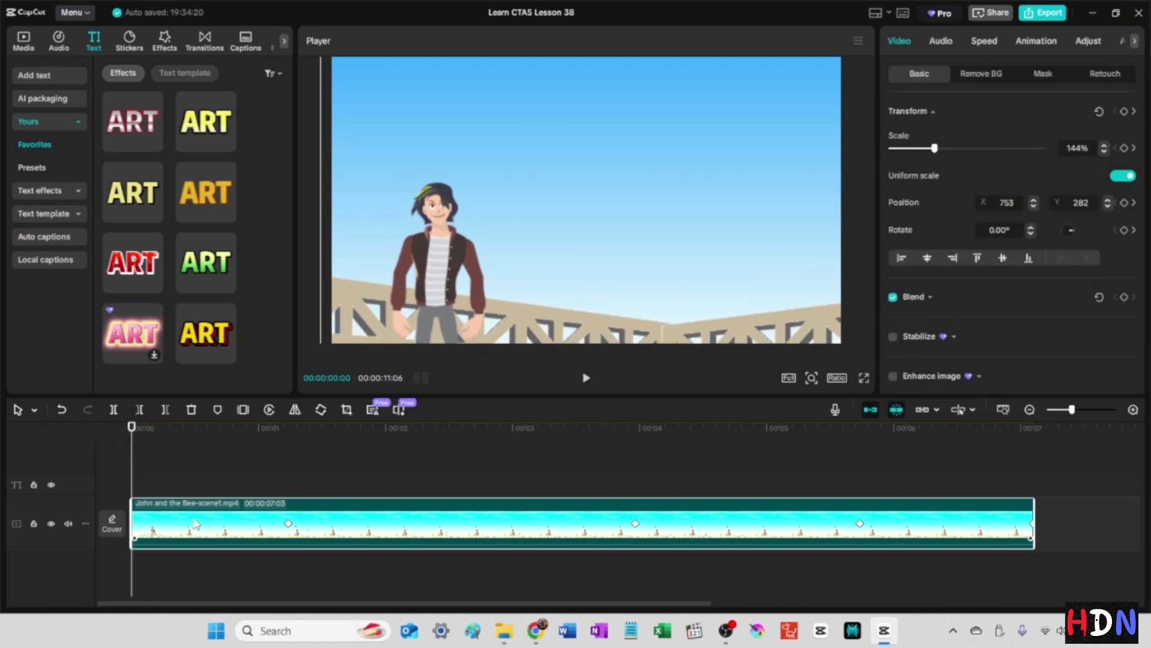
pyautogui.click(145, 456)
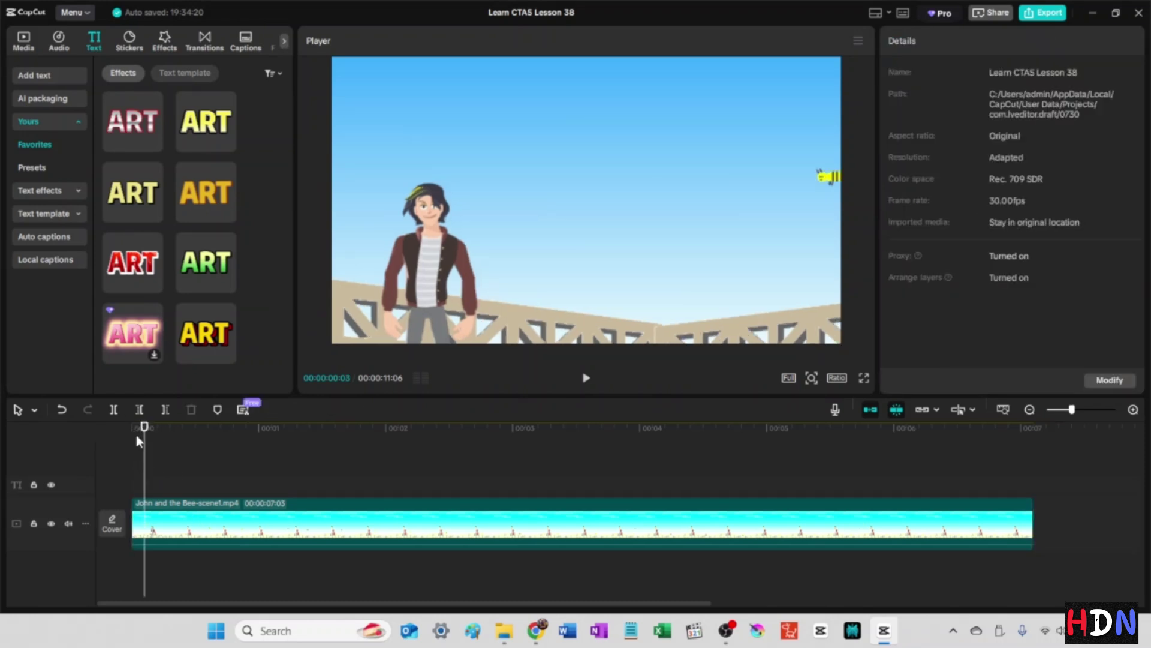
pyautogui.moveTo(143, 428); pyautogui.dragTo(57, 432)
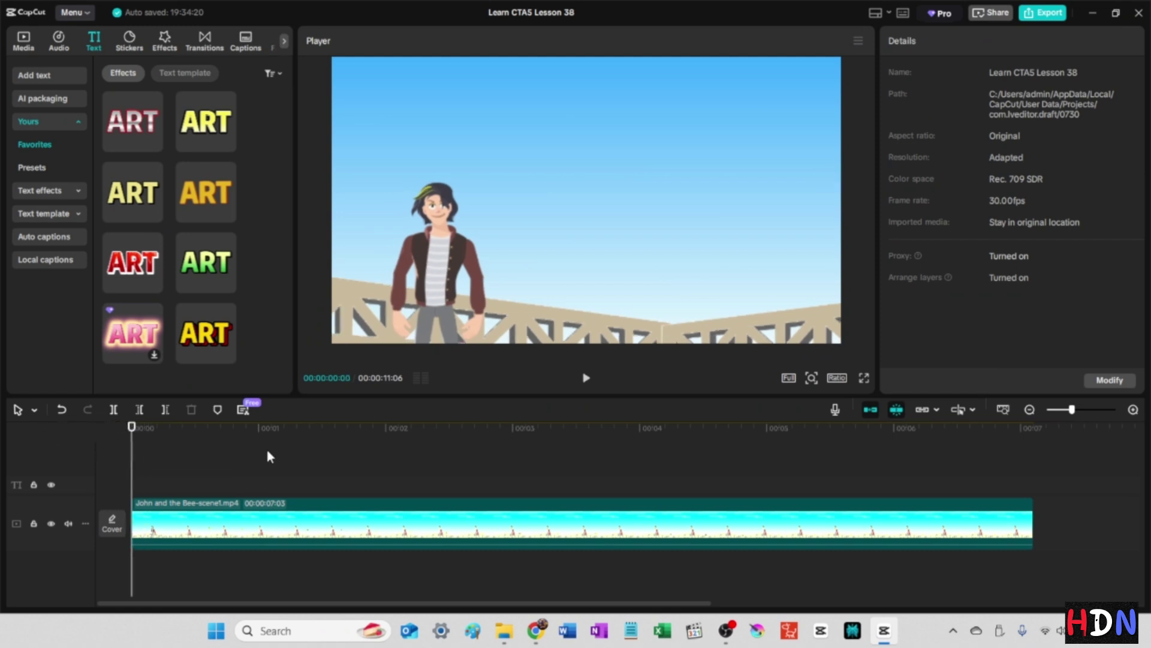
pyautogui.press('space')
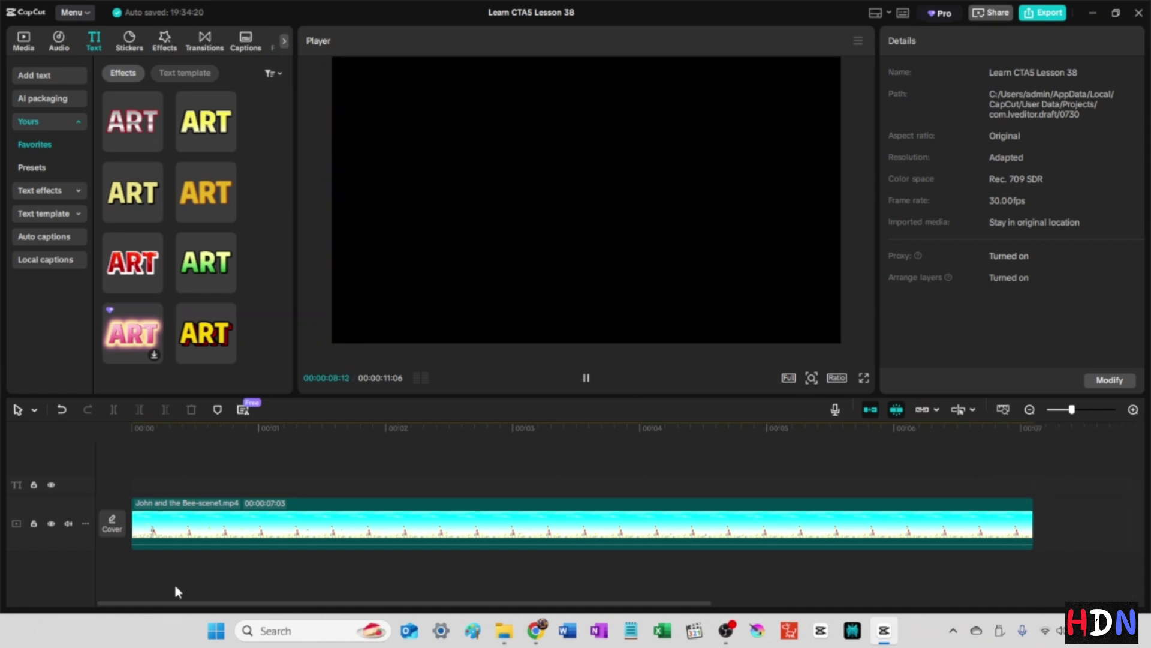
pyautogui.press('space')
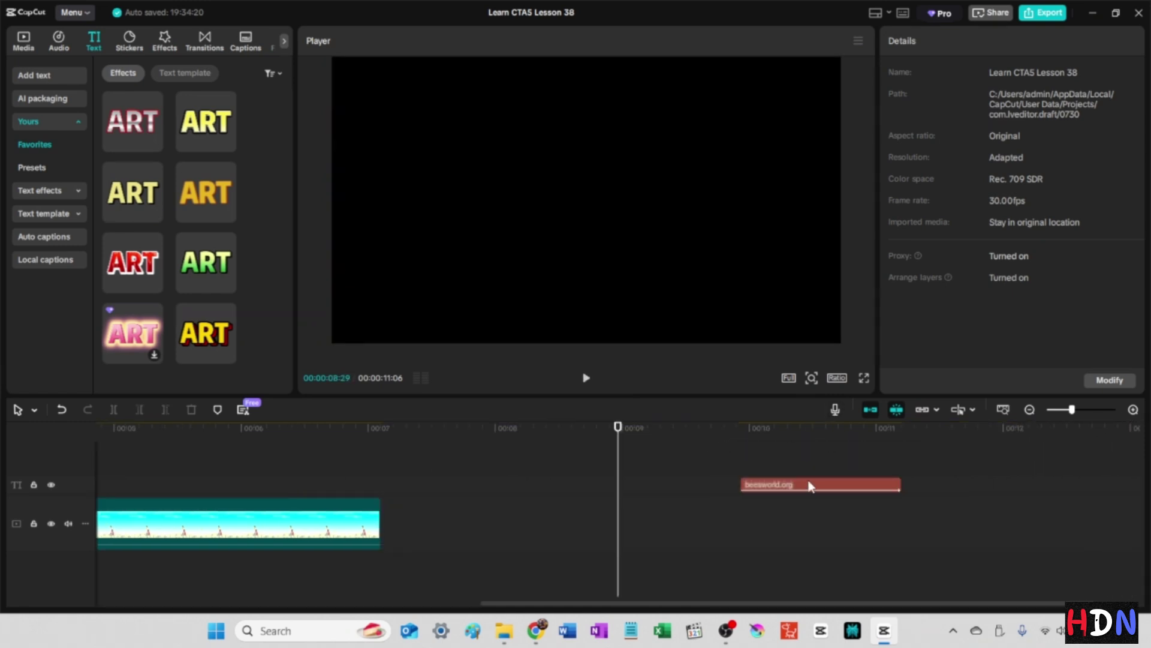
# Step: Move the beesworld.org title over the video so both end at 00:00:07:03, and play back the opening
pyautogui.moveTo(809, 484); pyautogui.dragTo(283, 477)
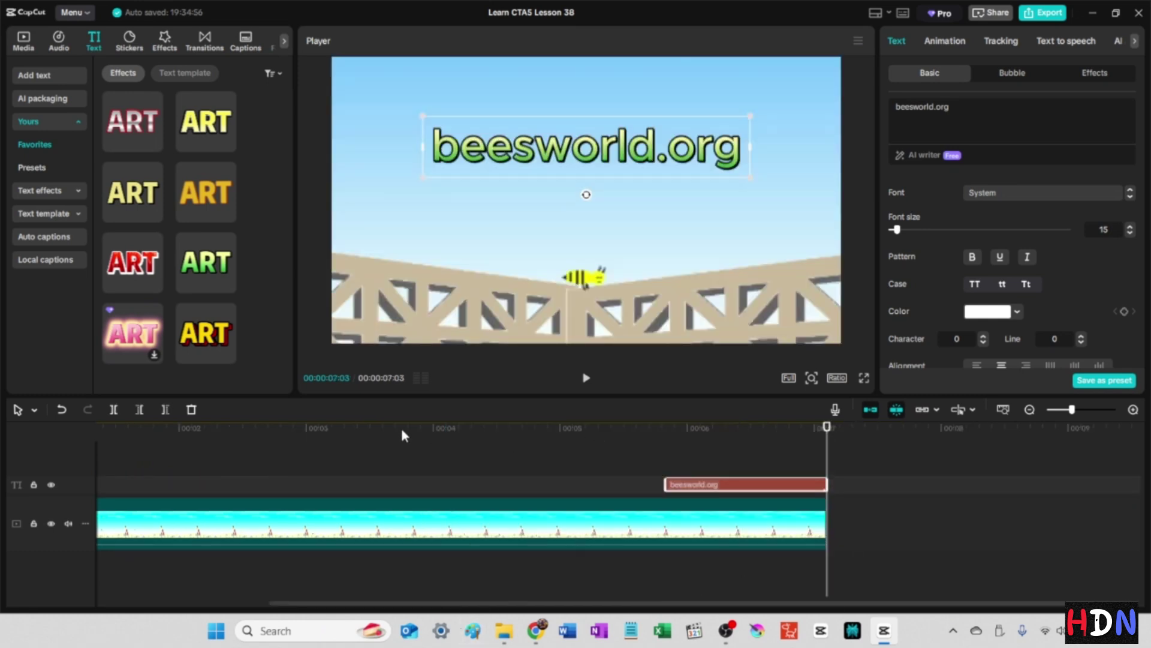
pyautogui.press('space')
pyautogui.press('space')
pyautogui.press('space')
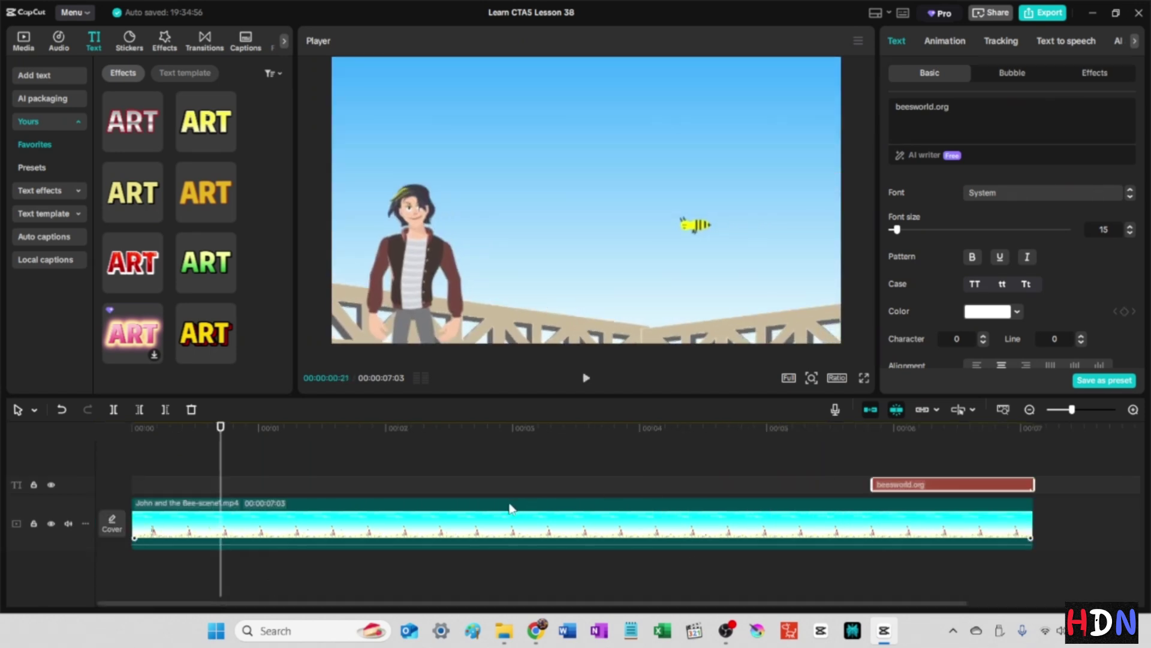
# Step: Set the video clip's standard speed to 2.00x
pyautogui.click(475, 514)
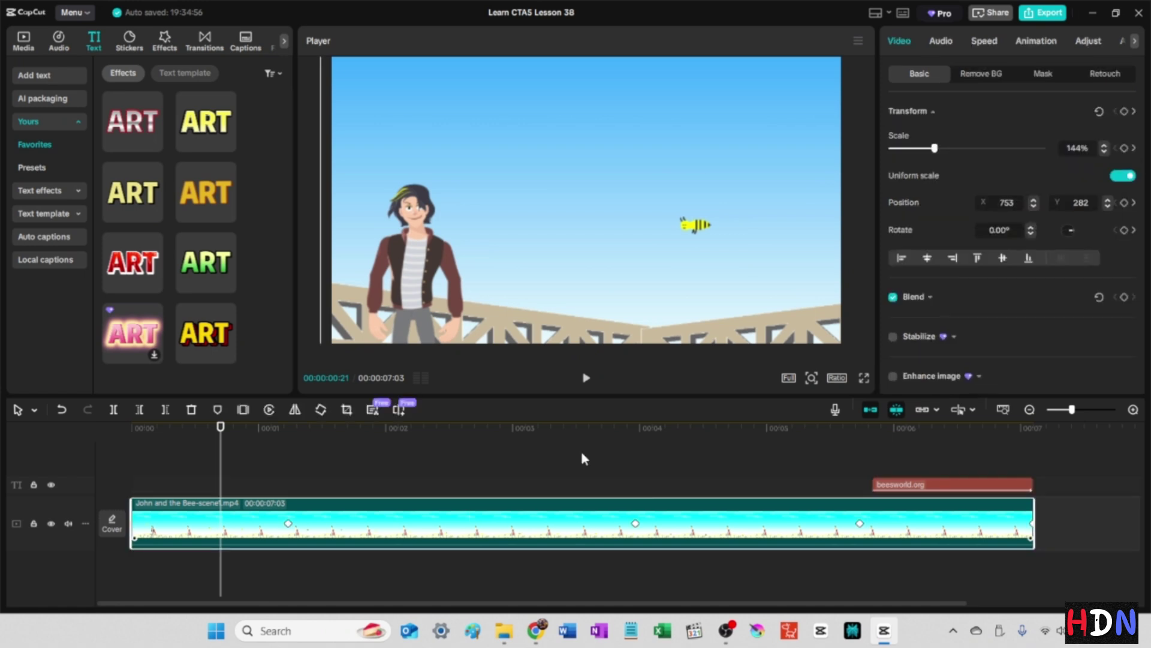
pyautogui.click(987, 41)
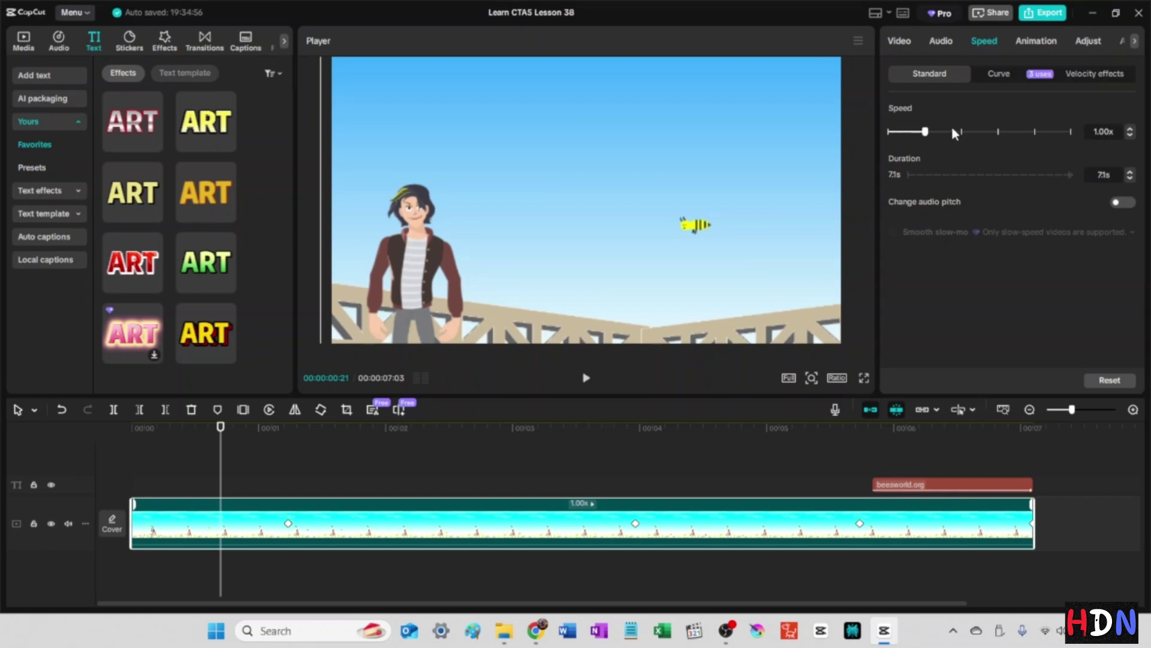
pyautogui.moveTo(963, 135); pyautogui.dragTo(962, 133)
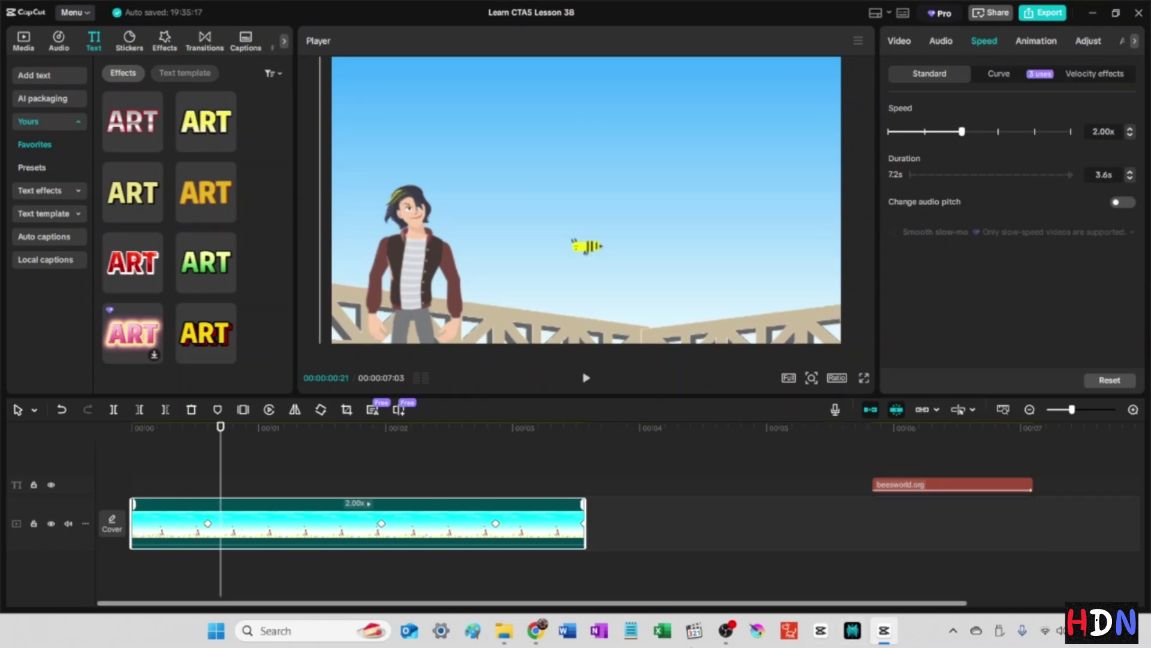
# Step: Move the beesworld.org title so it ends with the sped-up clip at 00:00:03:17, and play the scene back from its start
pyautogui.moveTo(964, 490); pyautogui.dragTo(518, 489)
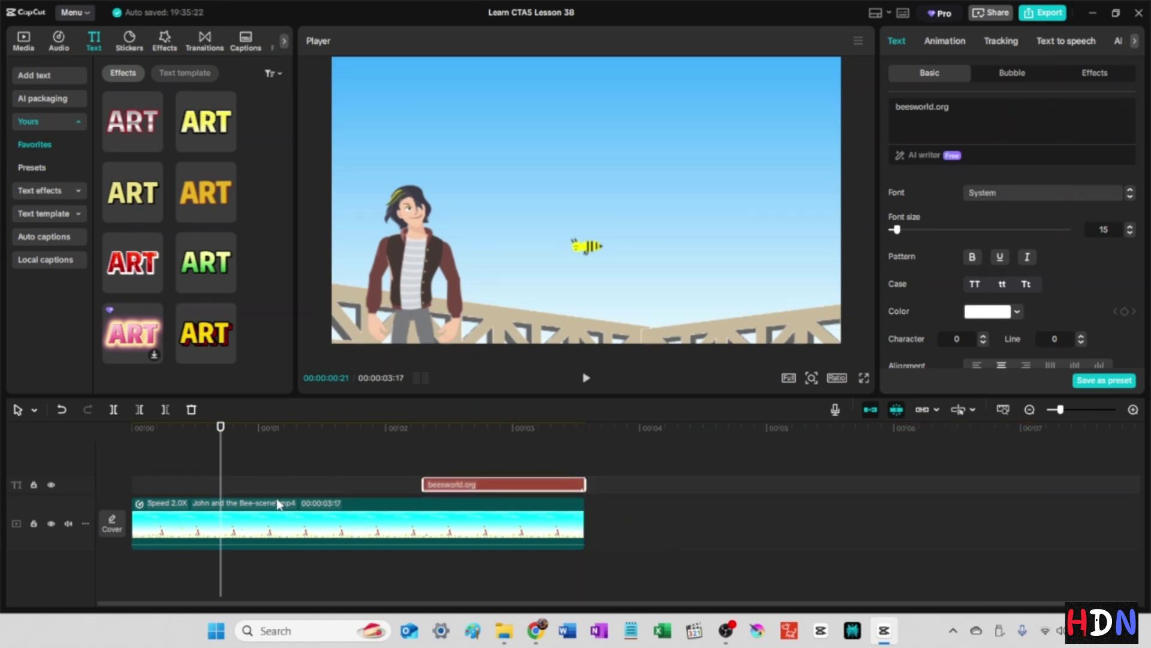
pyautogui.click(134, 427)
pyautogui.press('space')
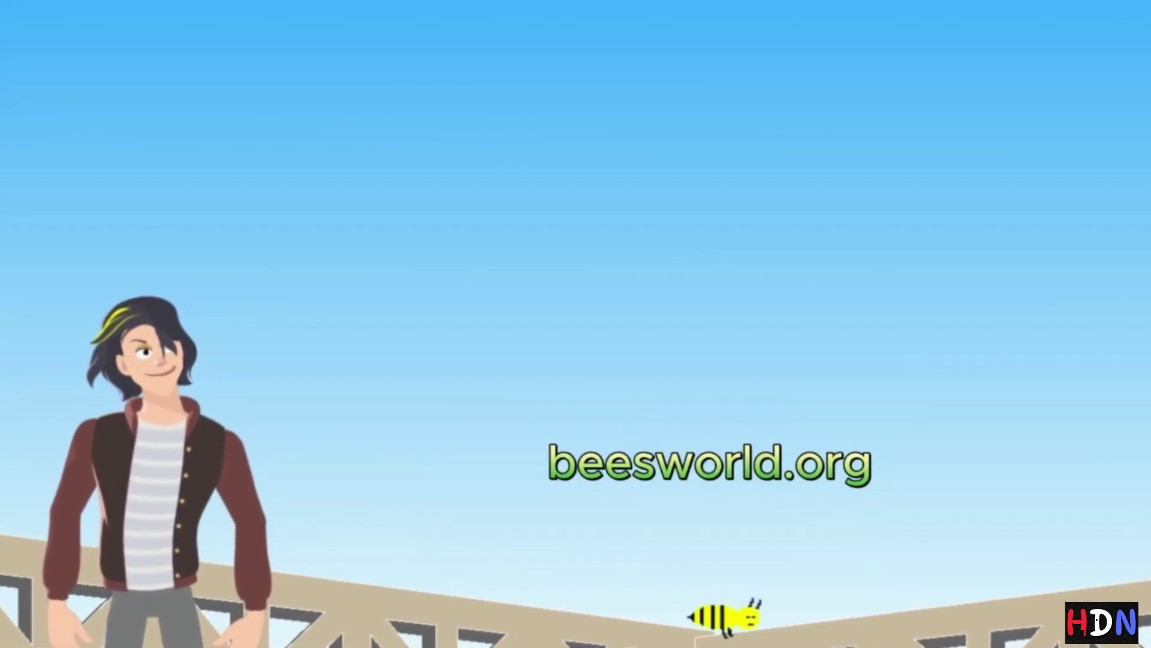
pyautogui.press('Escape')
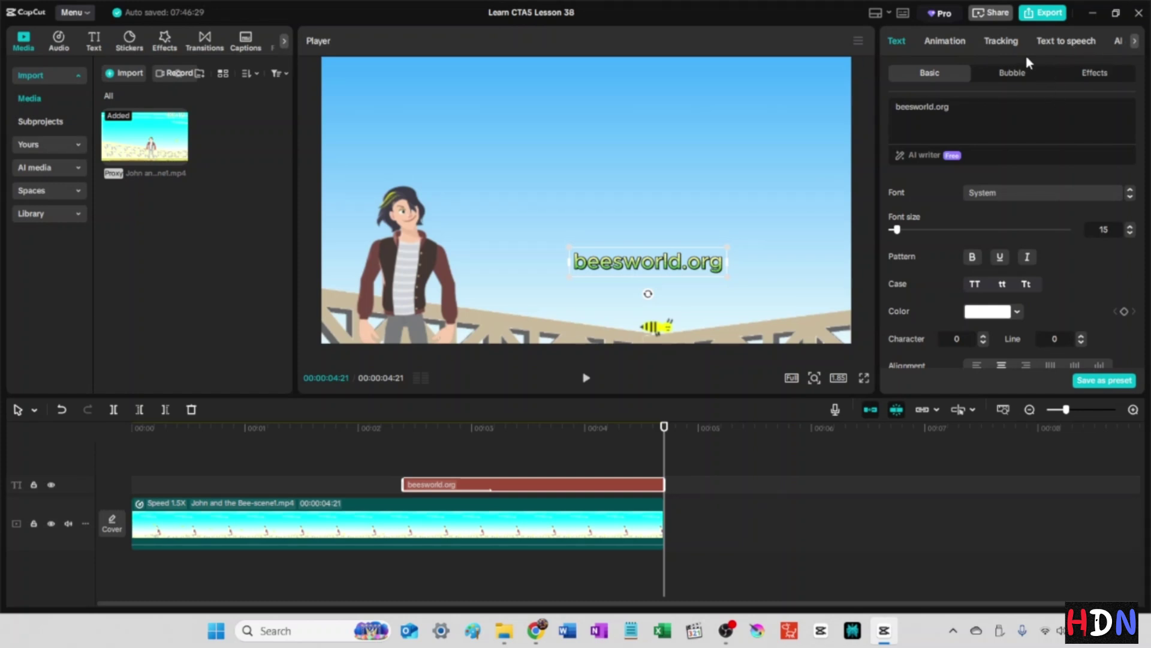
# Step: Add a rectangle mask to the video clip and widen it to the frame's full width
pyautogui.click(583, 522)
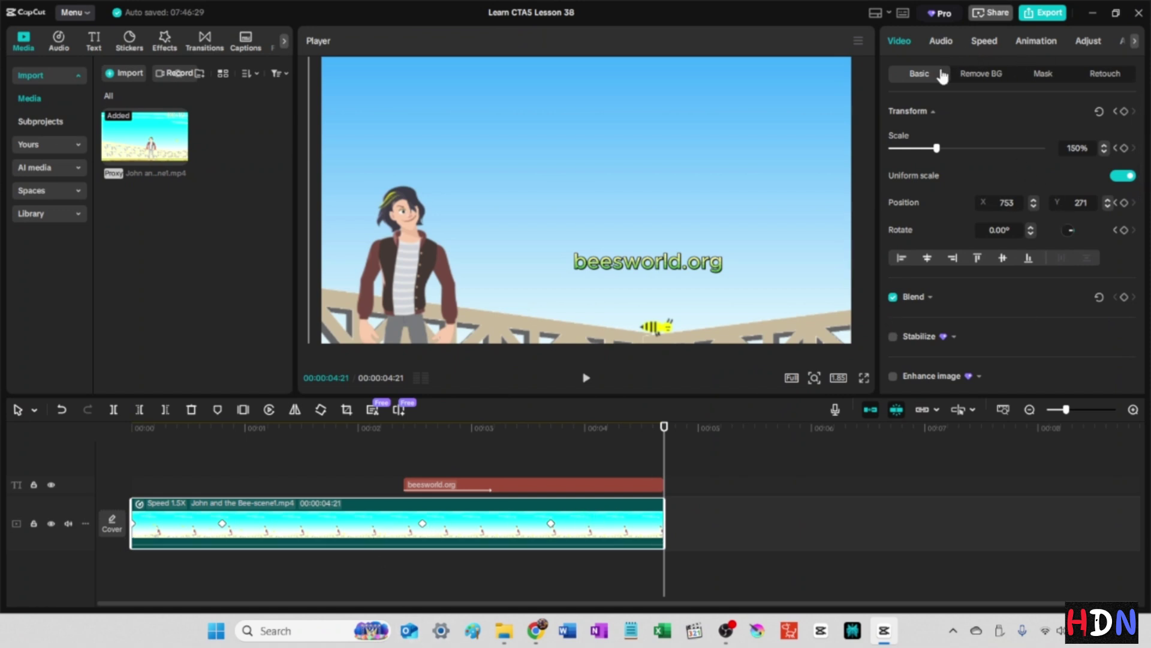
pyautogui.click(1044, 74)
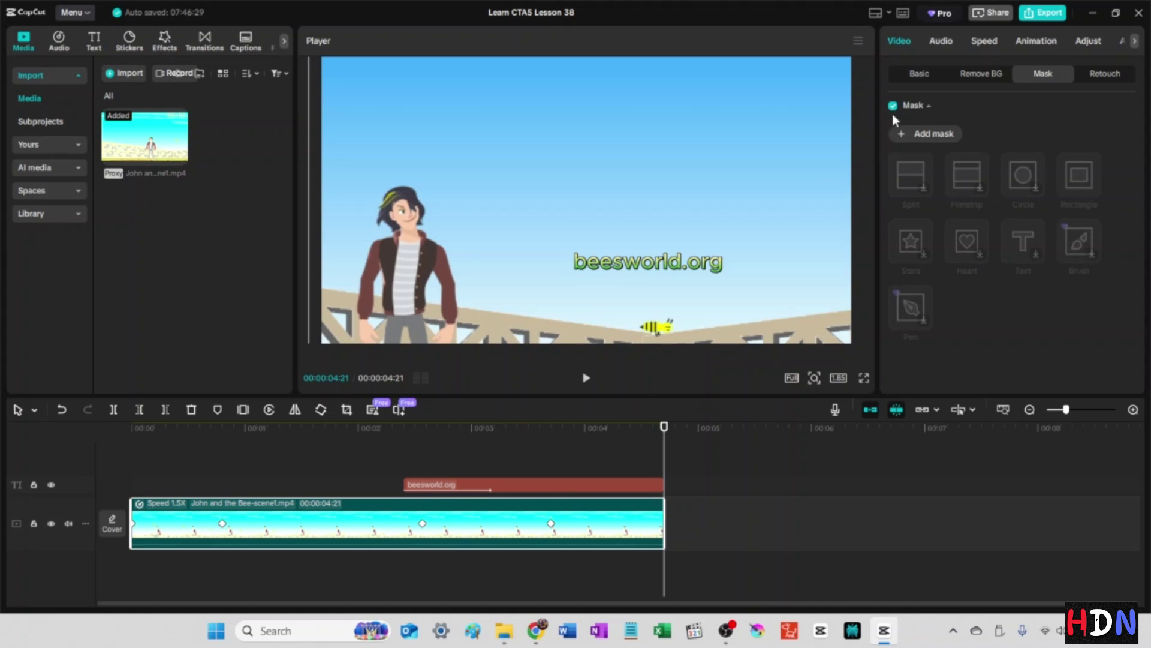
pyautogui.click(902, 134)
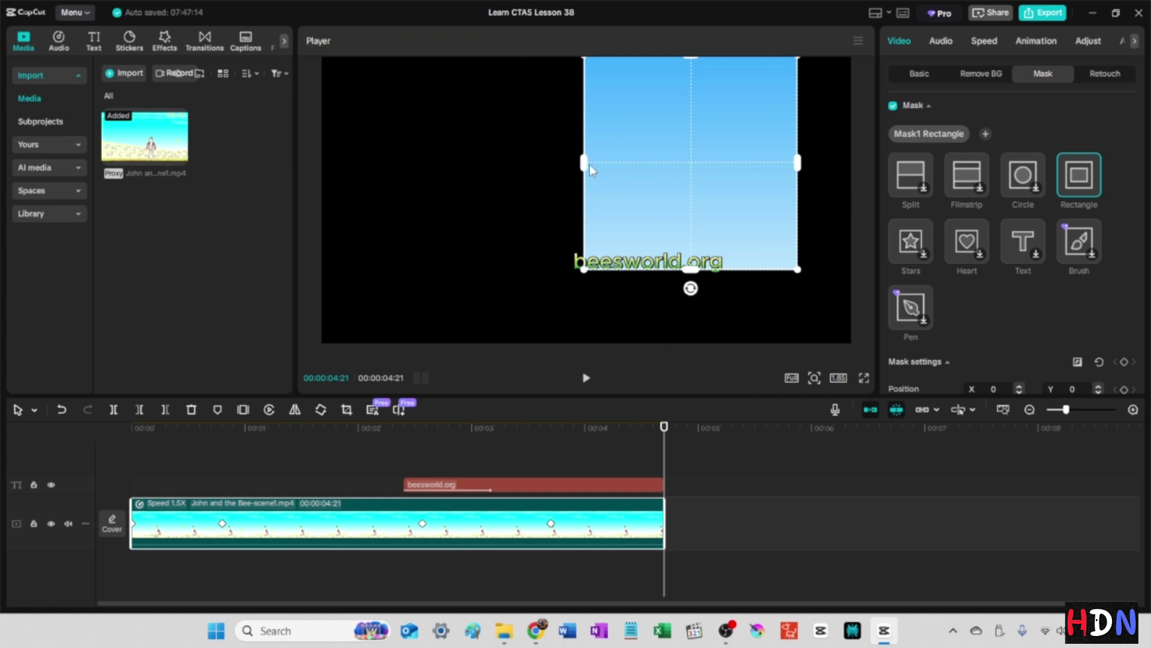
pyautogui.moveTo(583, 164); pyautogui.dragTo(319, 162)
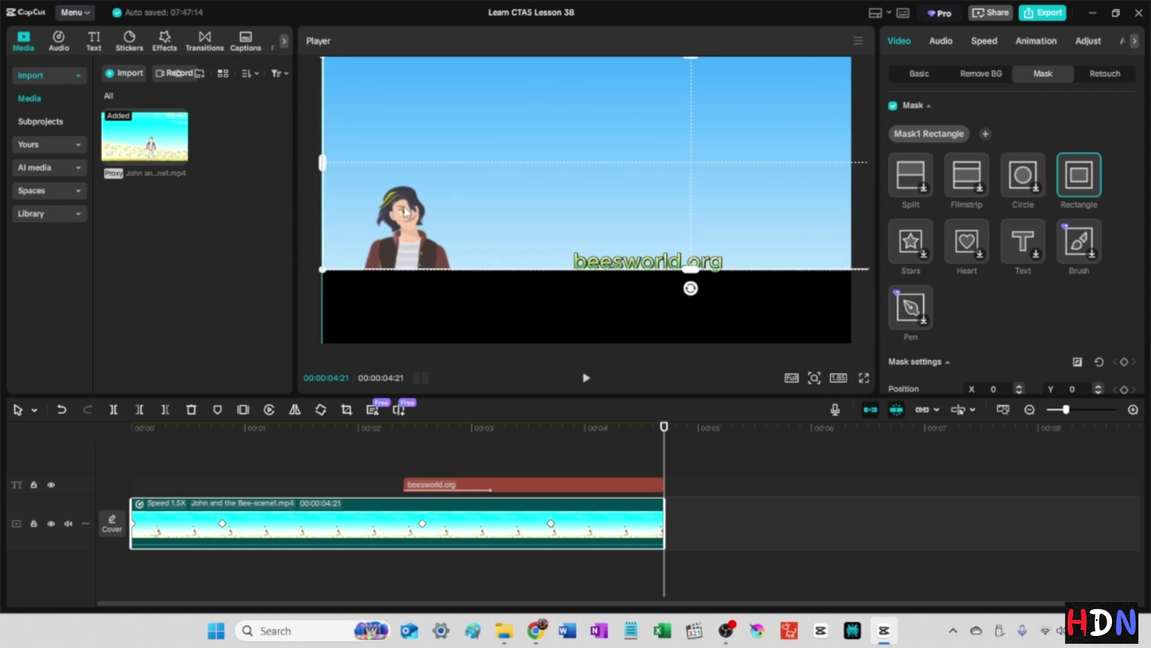
# Step: Narrow the rectangle mask and move it over the character, title and bee, at about X -262, Y -193
pyautogui.moveTo(443, 207)
pyautogui.mouseDown()
pyautogui.moveTo(486, 202)
pyautogui.moveTo(412, 201)
pyautogui.moveTo(440, 200)
pyautogui.moveTo(429, 199)
pyautogui.mouseUp()
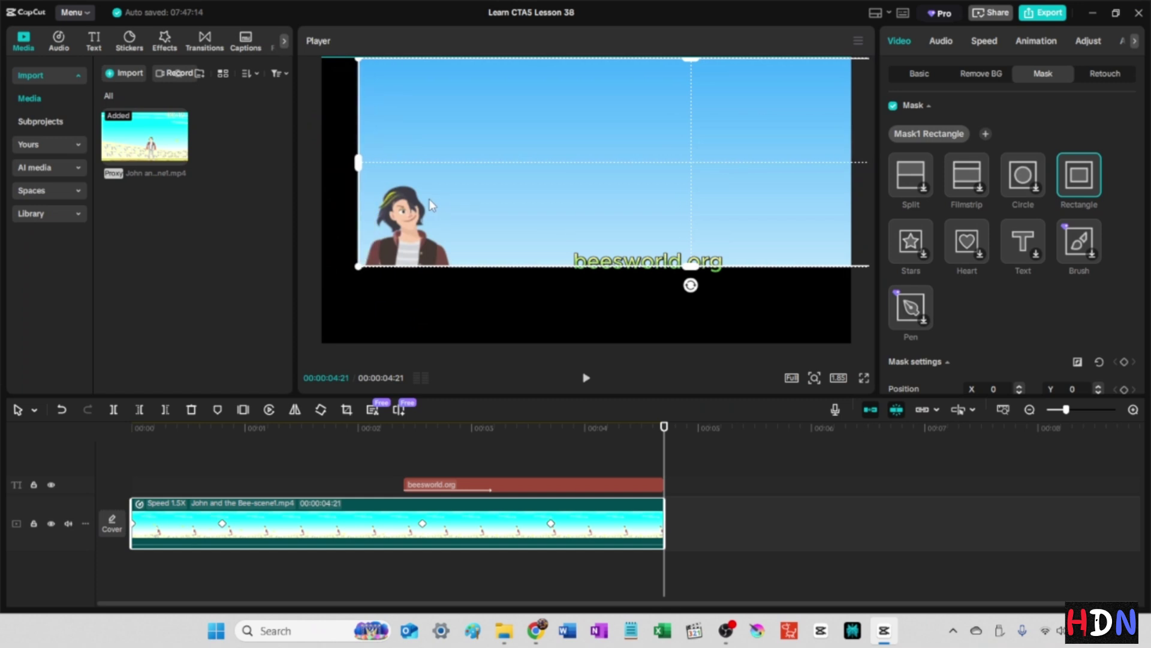
pyautogui.moveTo(670, 182); pyautogui.dragTo(705, 213)
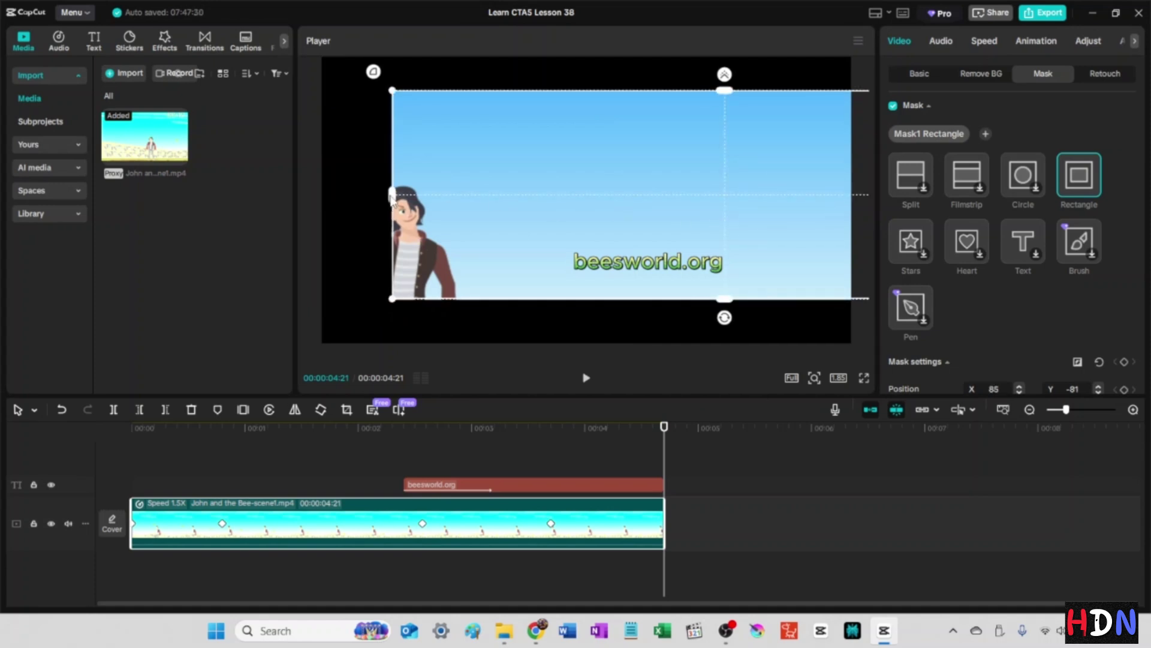
pyautogui.moveTo(392, 197); pyautogui.dragTo(455, 207)
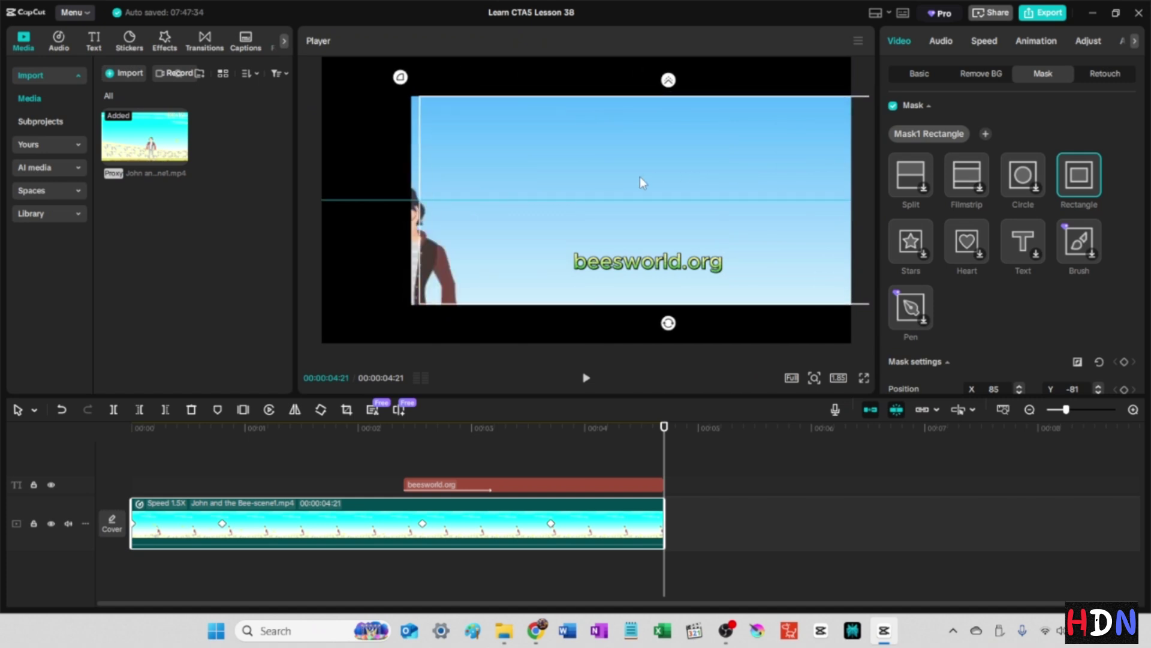
pyautogui.moveTo(639, 176); pyautogui.dragTo(595, 213)
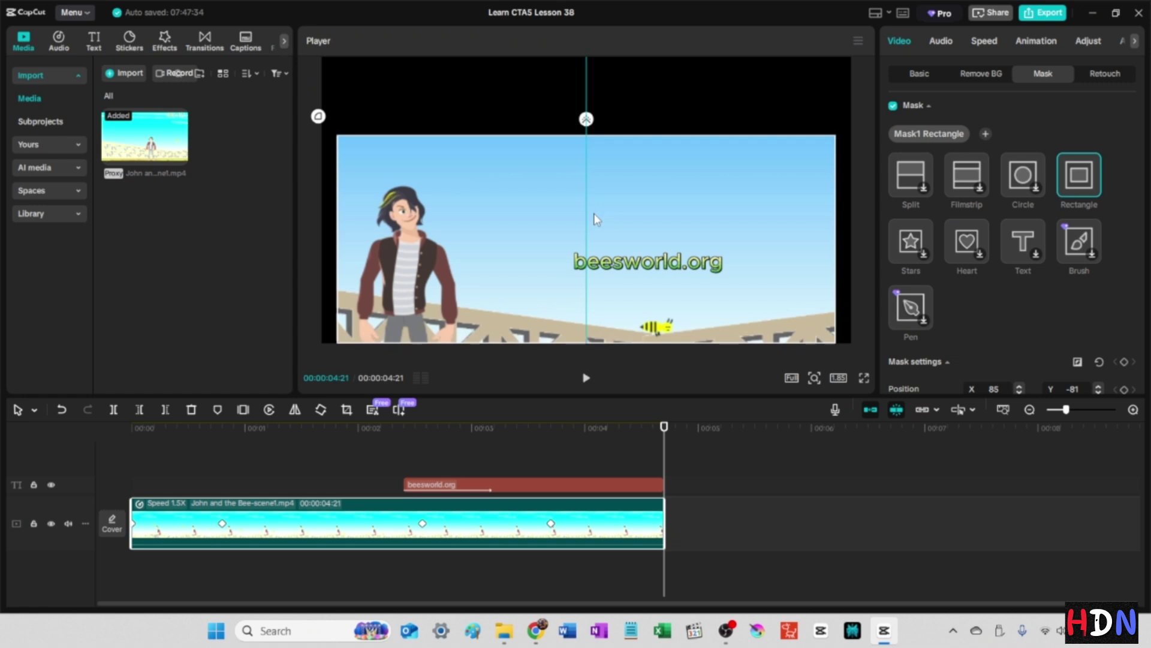
pyautogui.moveTo(593, 214); pyautogui.dragTo(593, 213)
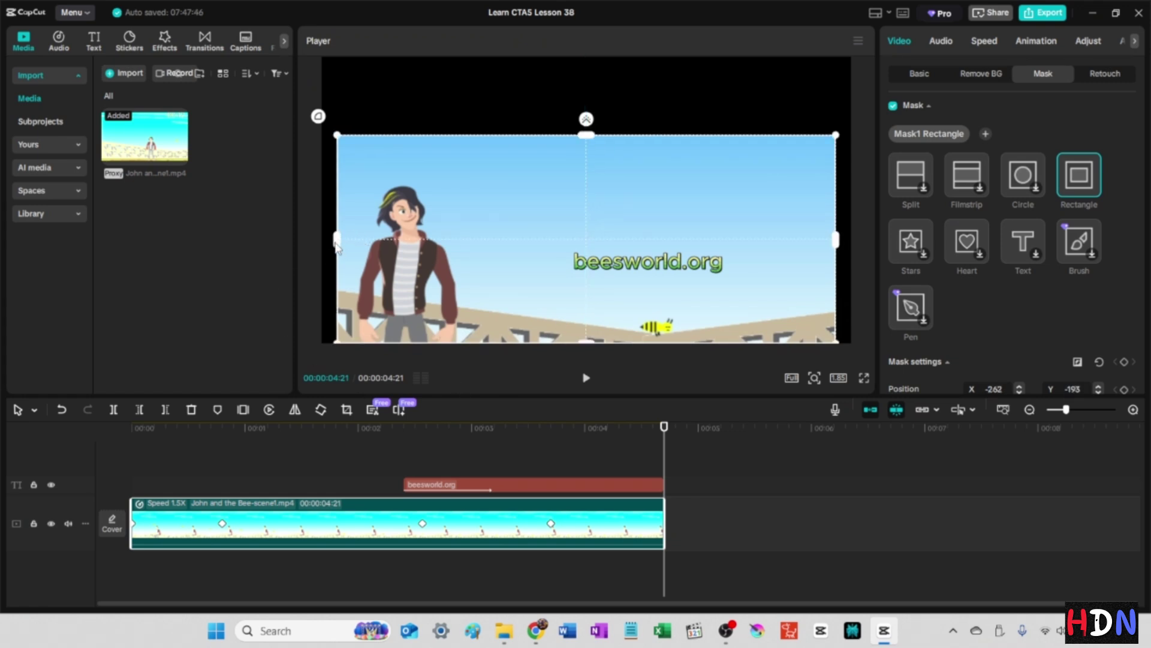
# Step: Resize the mask to the frame's full width and lower its upper edge to just above the character's head, at about Y -251
pyautogui.moveTo(335, 242)
pyautogui.mouseDown()
pyautogui.moveTo(351, 246)
pyautogui.moveTo(334, 243)
pyautogui.moveTo(347, 256)
pyautogui.mouseUp()
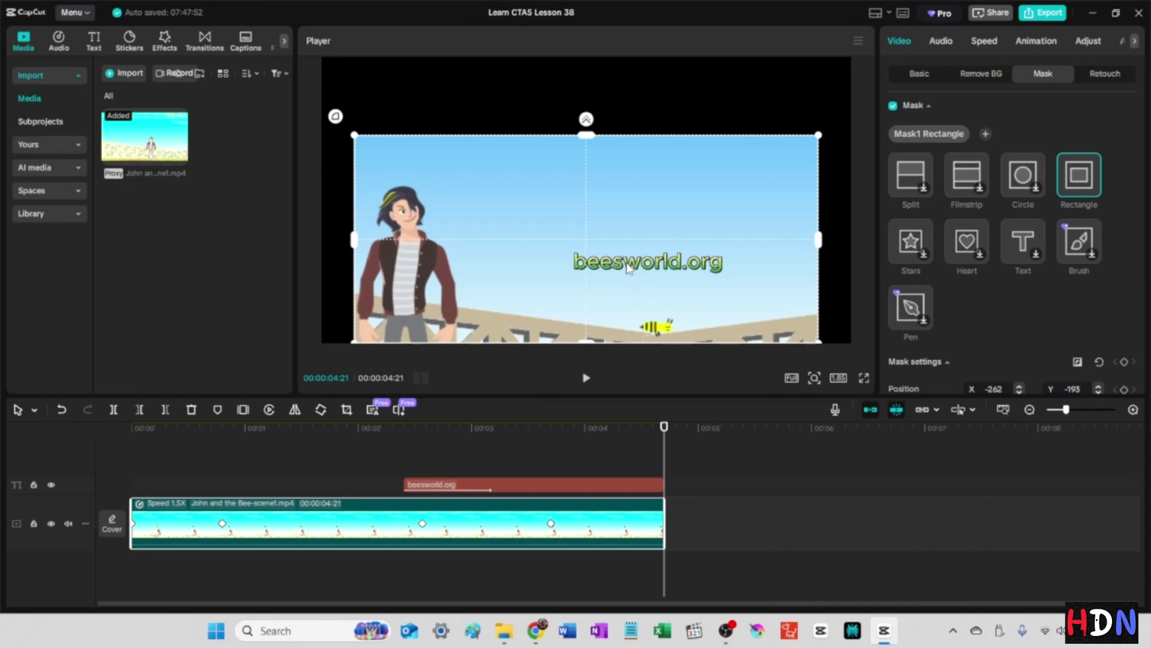
pyautogui.moveTo(628, 267)
pyautogui.mouseDown()
pyautogui.moveTo(598, 263)
pyautogui.moveTo(630, 266)
pyautogui.mouseUp()
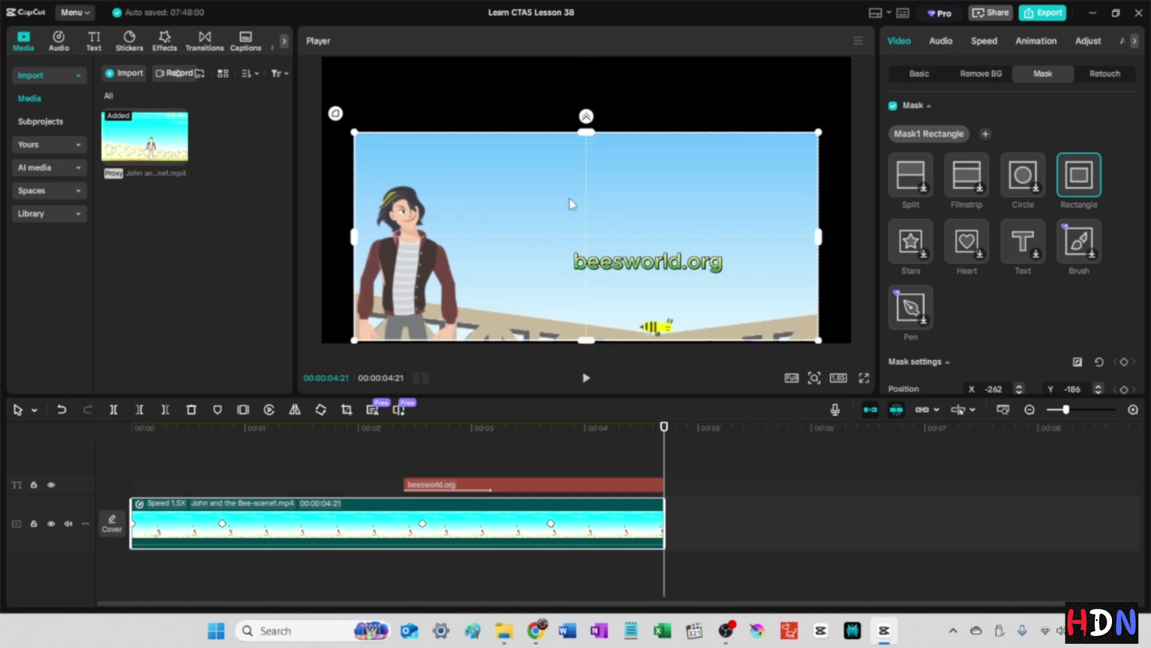
pyautogui.moveTo(587, 189); pyautogui.dragTo(583, 191)
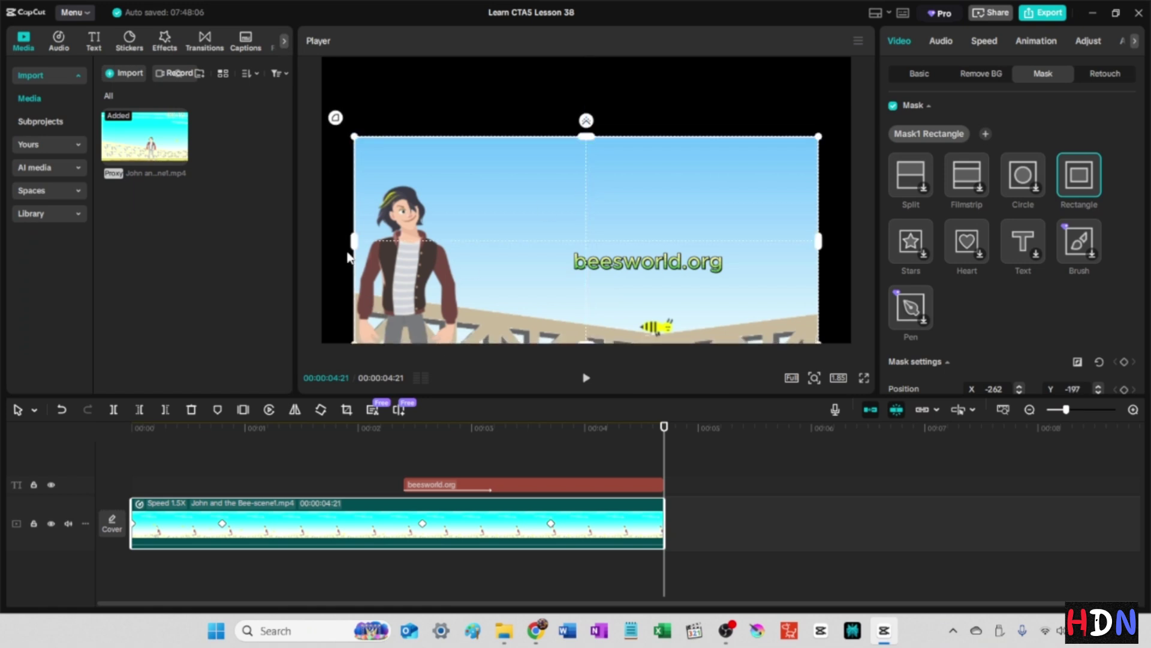
pyautogui.moveTo(353, 243)
pyautogui.mouseDown()
pyautogui.moveTo(324, 243)
pyautogui.moveTo(334, 242)
pyautogui.mouseUp()
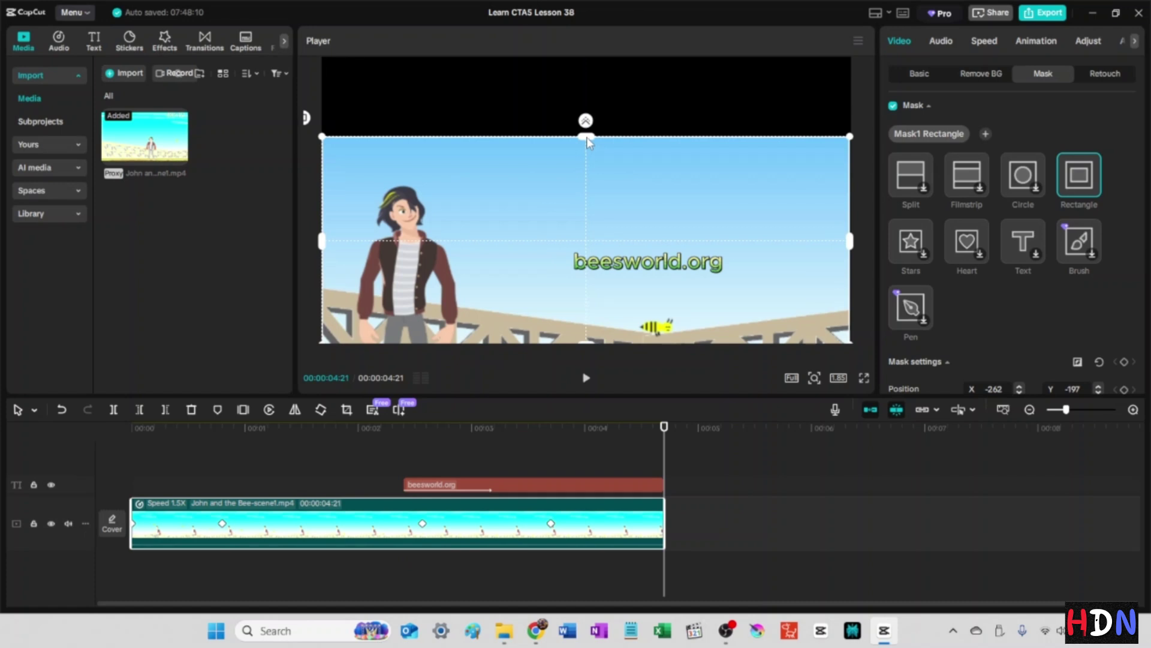
pyautogui.moveTo(587, 138); pyautogui.dragTo(580, 218)
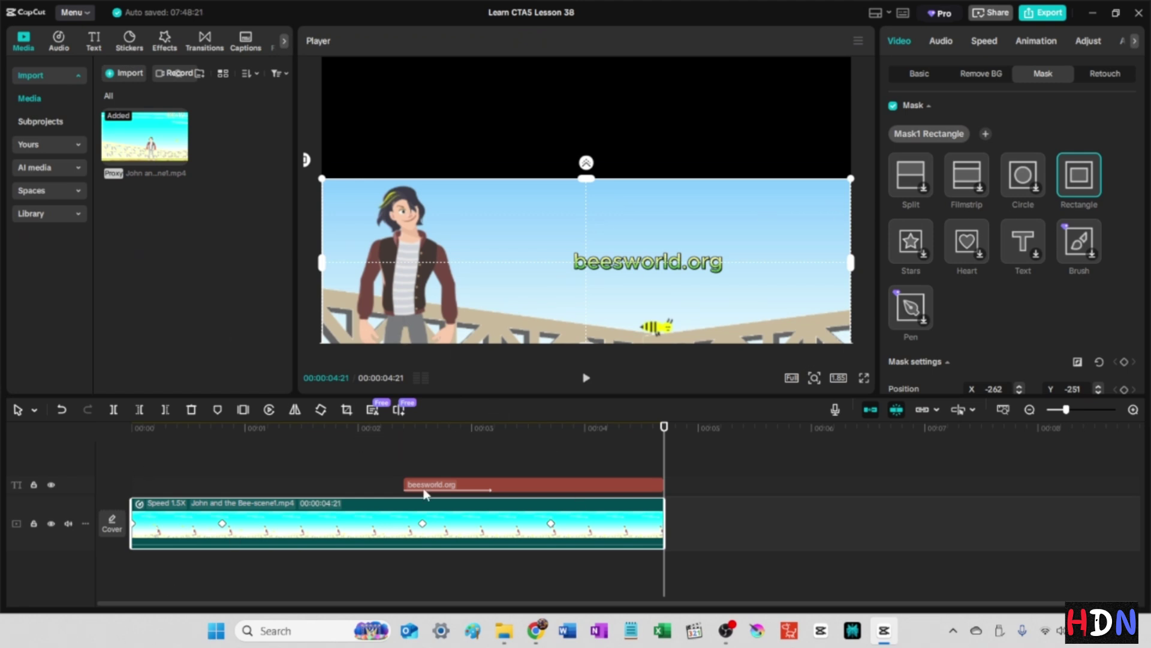
# Step: Play back the masked scene in full screen and return to the editor
pyautogui.click(863, 378)
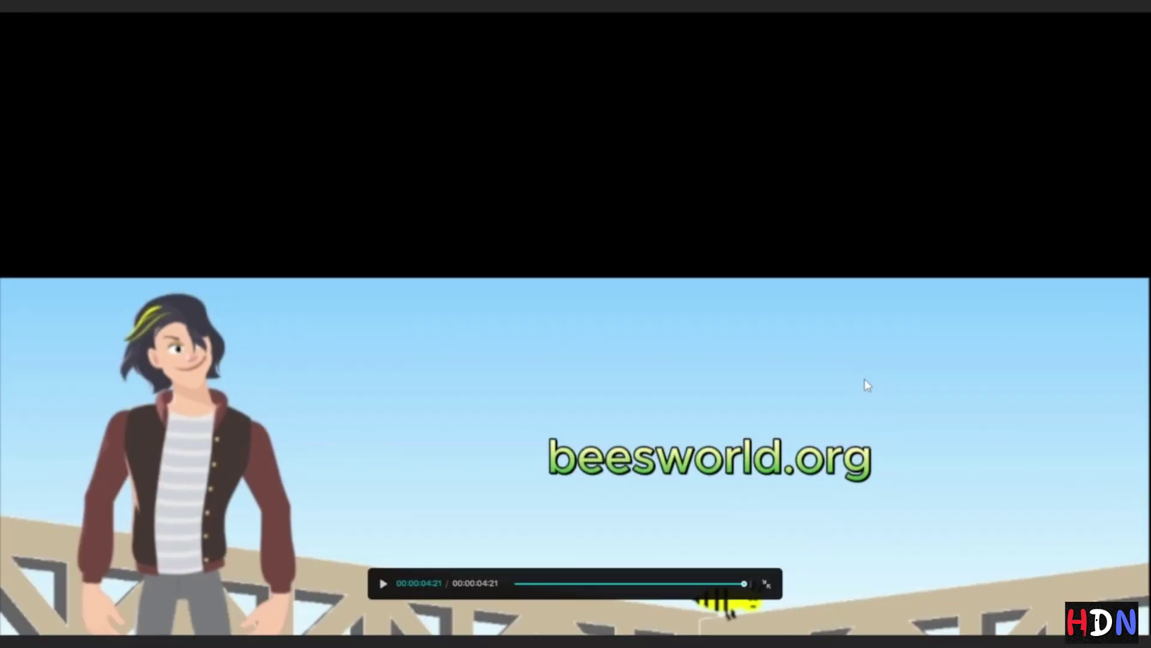
pyautogui.press('space')
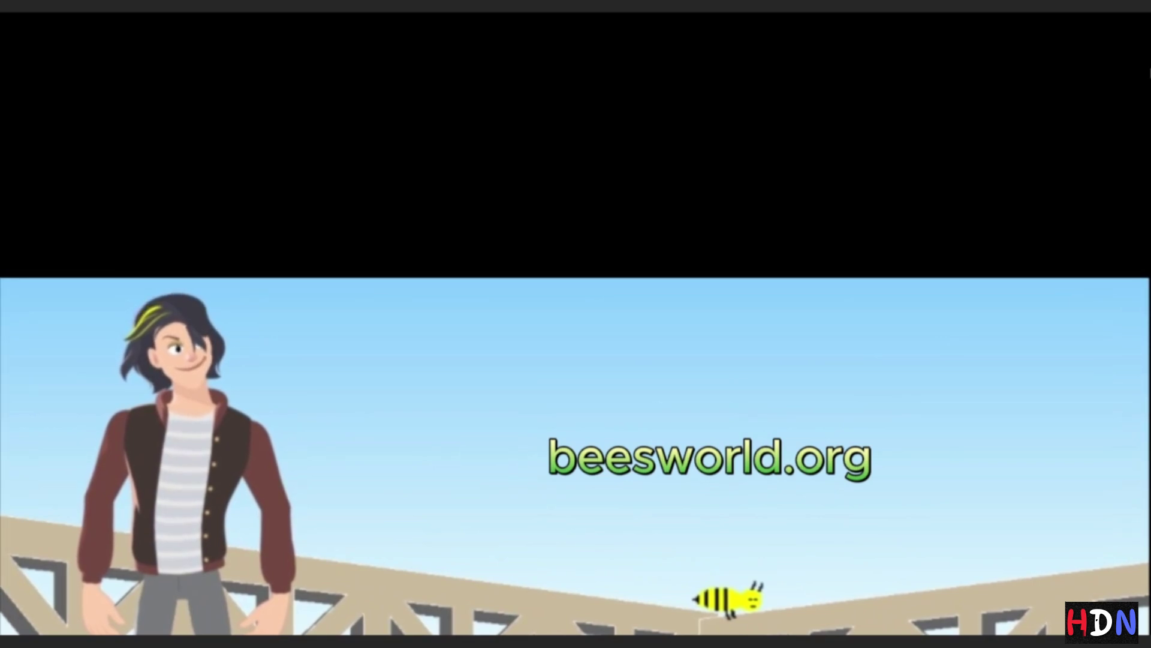
pyautogui.press('Escape')
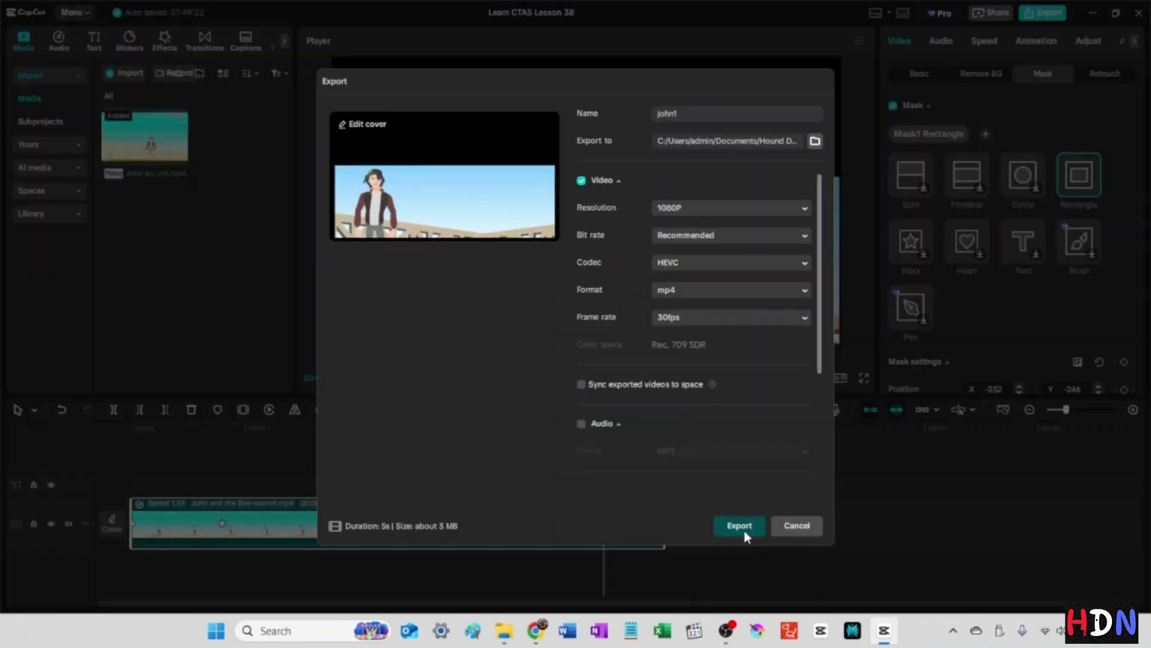
# Step: Export the video as john1 in 1080P, HEVC, mp4 at 30fps, and dismiss the sharing options
pyautogui.click(742, 526)
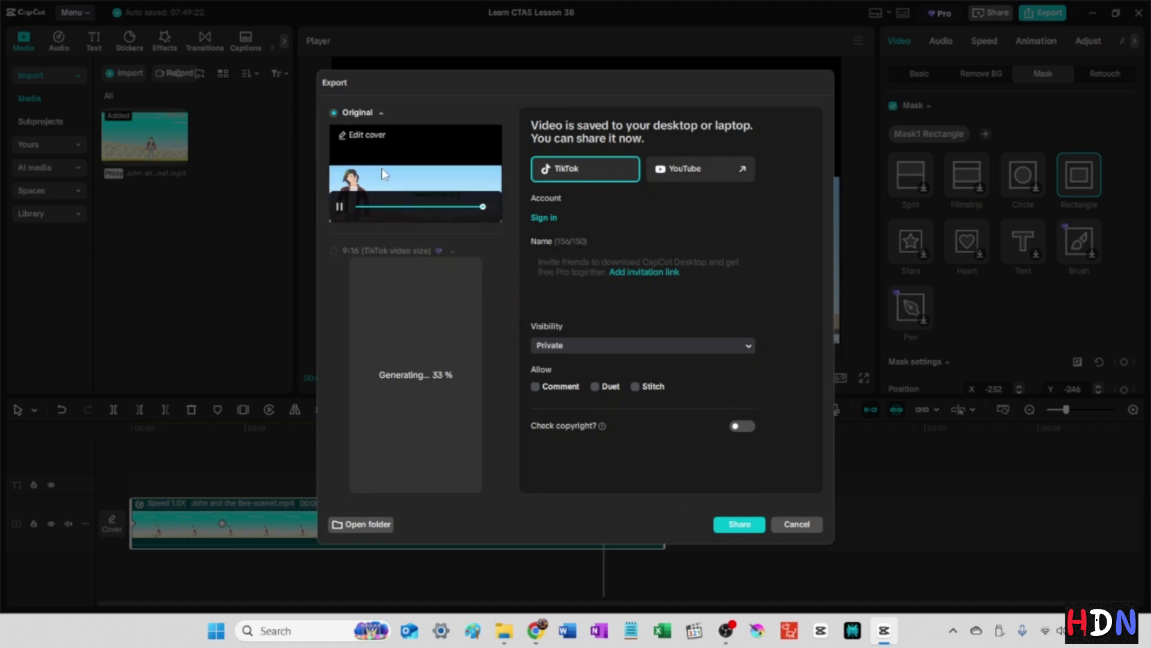
pyautogui.click(791, 526)
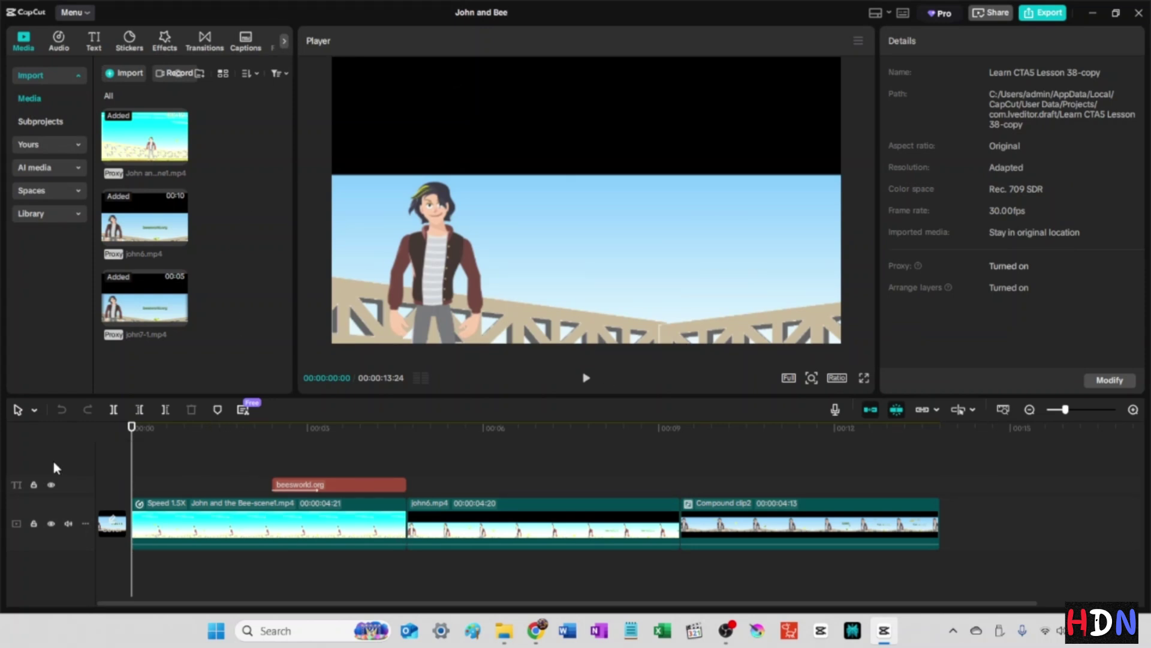
# Step: Delete the John and the Bee scene clip and the john6.mp4 clip from the John and Bee project's timeline
pyautogui.click(240, 426)
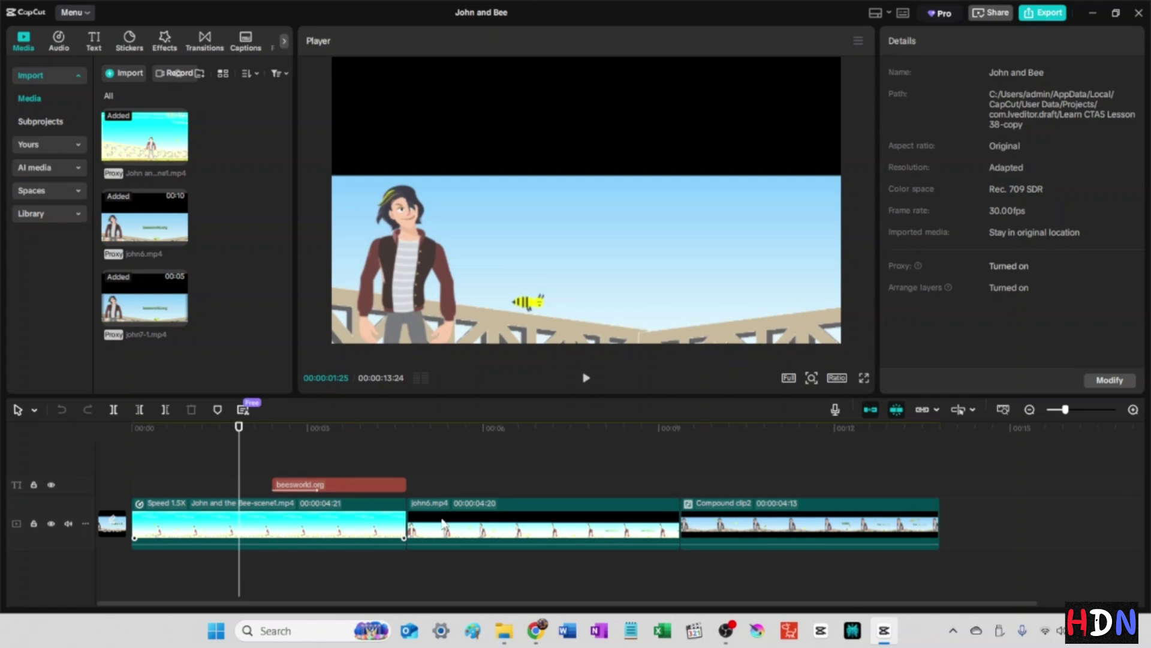
pyautogui.click(398, 527)
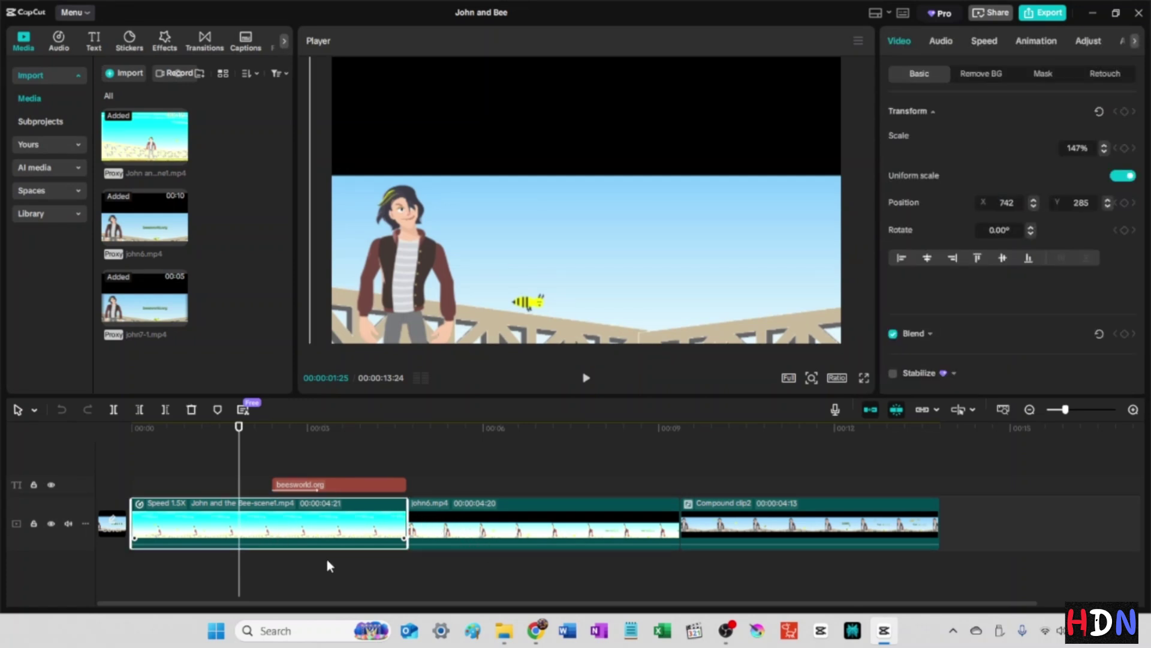
pyautogui.press('Delete')
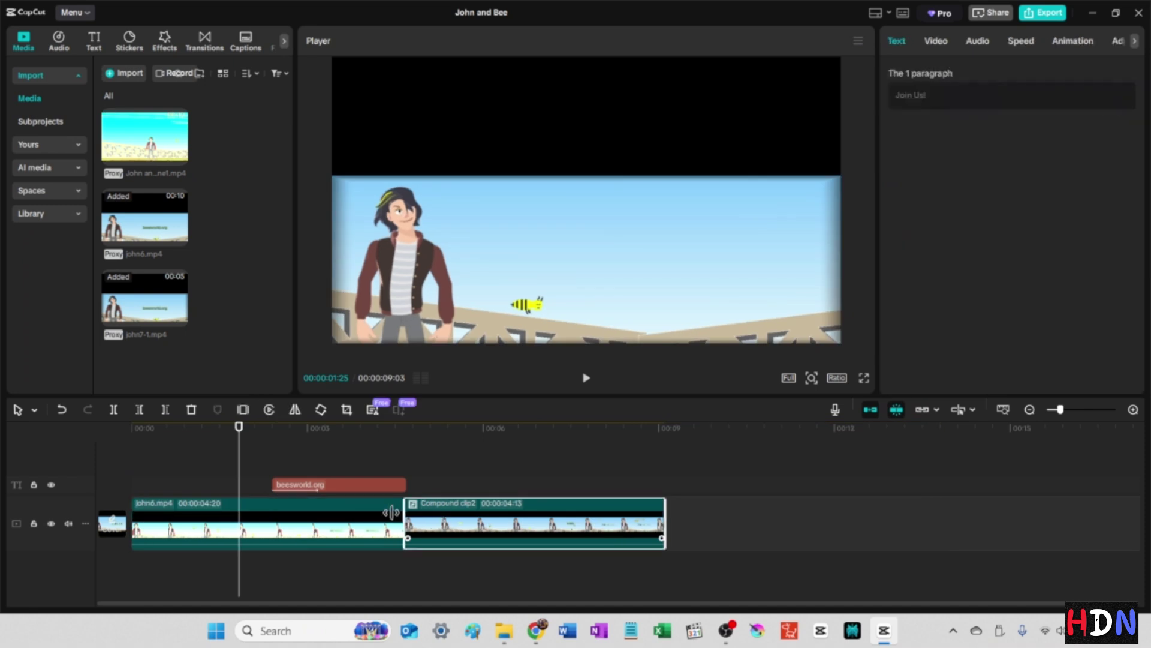
pyautogui.click(192, 521)
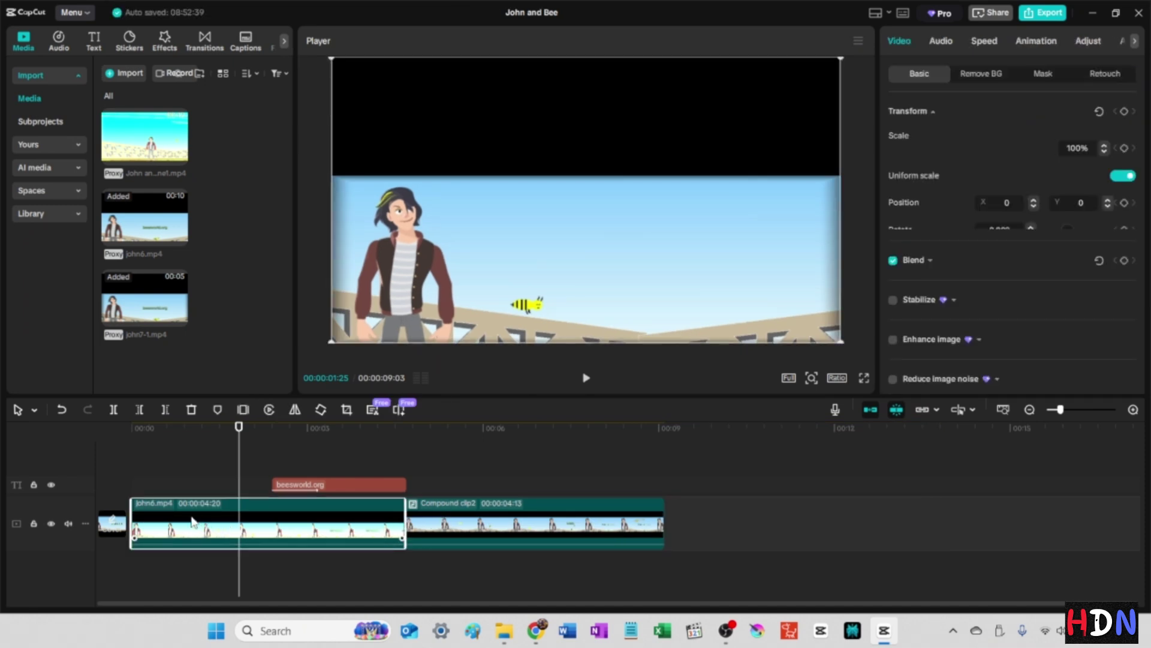
pyautogui.press('Delete')
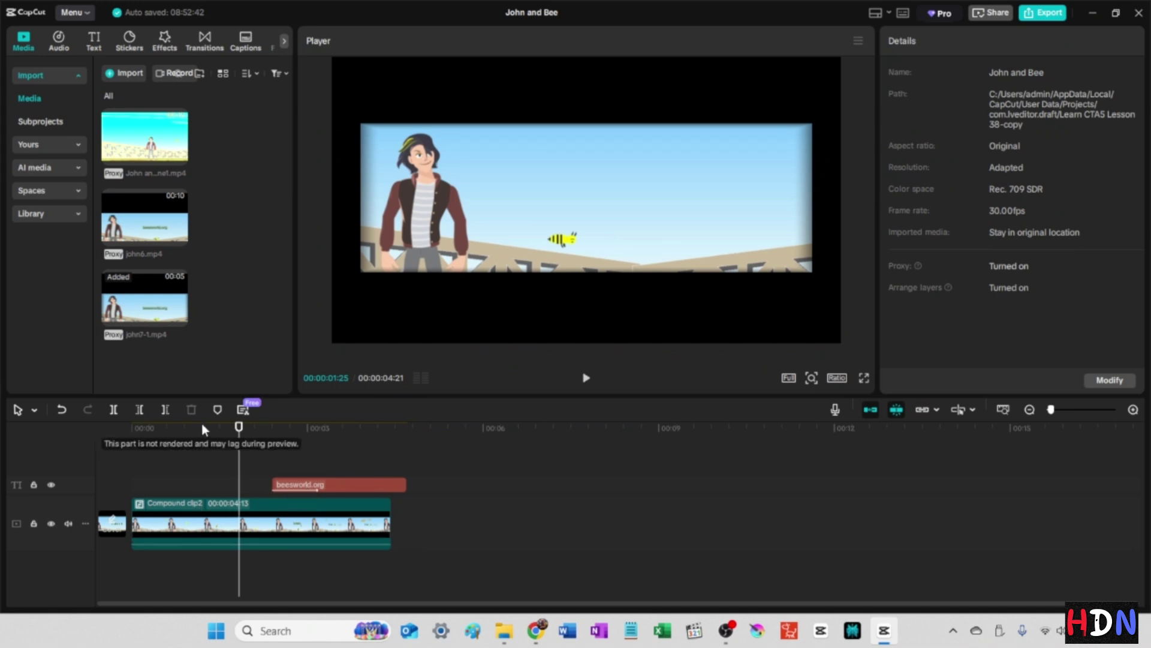
# Step: Delete the separate beesworld.org title above the compound clip
pyautogui.moveTo(203, 424); pyautogui.dragTo(325, 442)
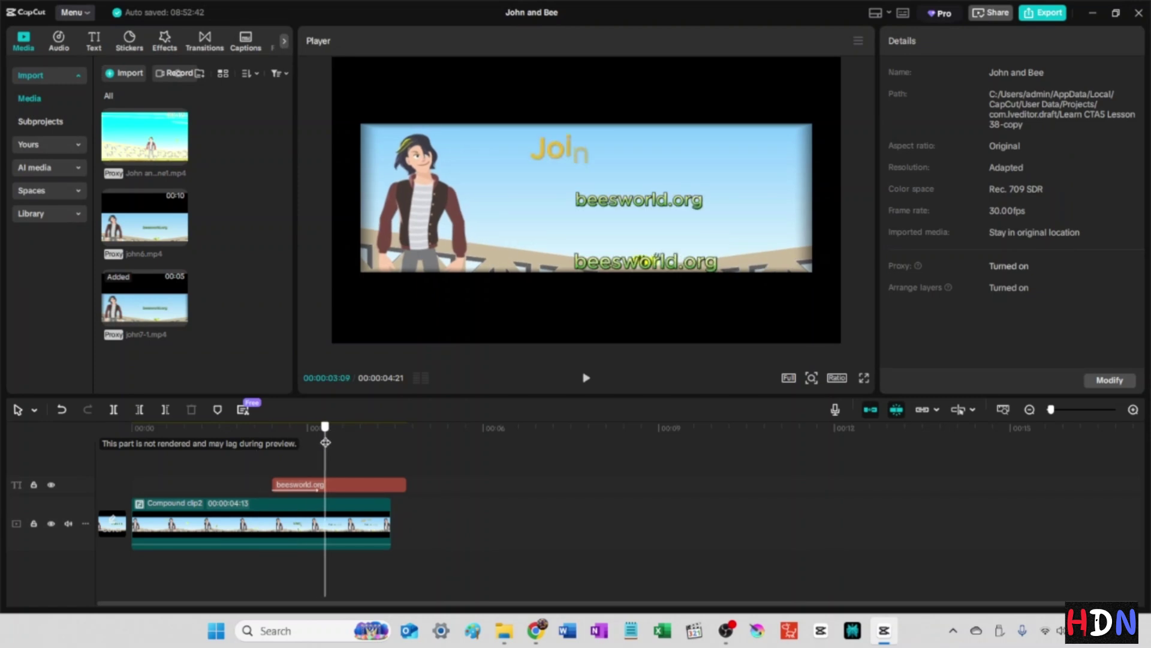
pyautogui.click(361, 486)
pyautogui.press('Delete')
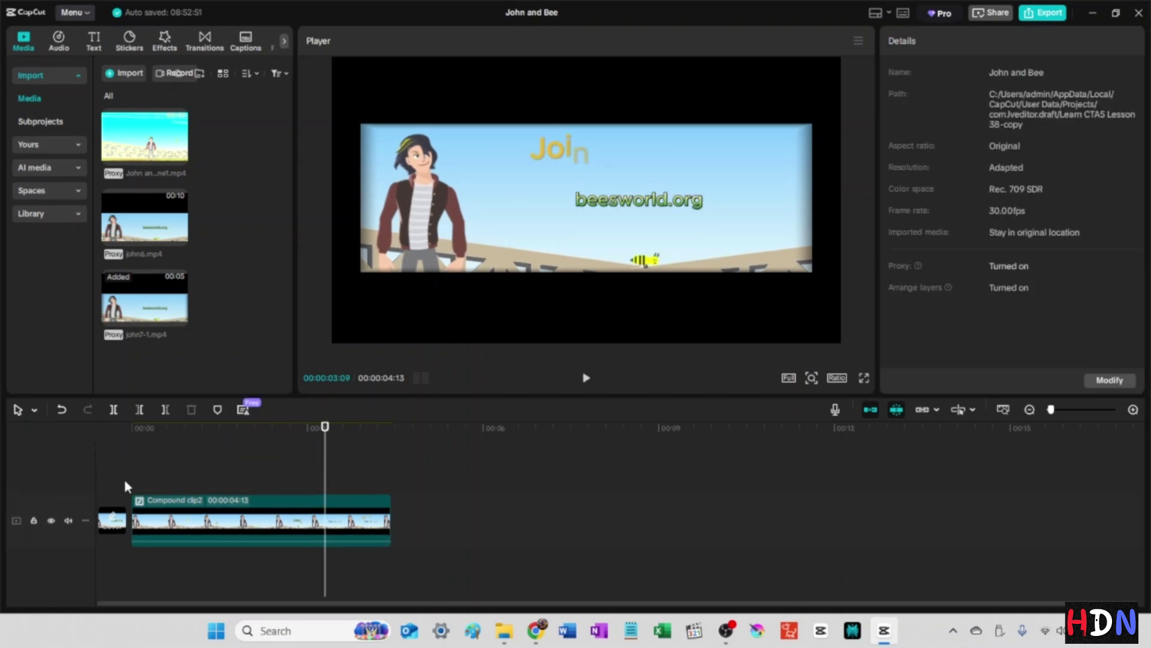
# Step: Scrub through the remaining compound clip to review its title animations
pyautogui.moveTo(149, 427); pyautogui.dragTo(401, 441)
pyautogui.click(184, 428)
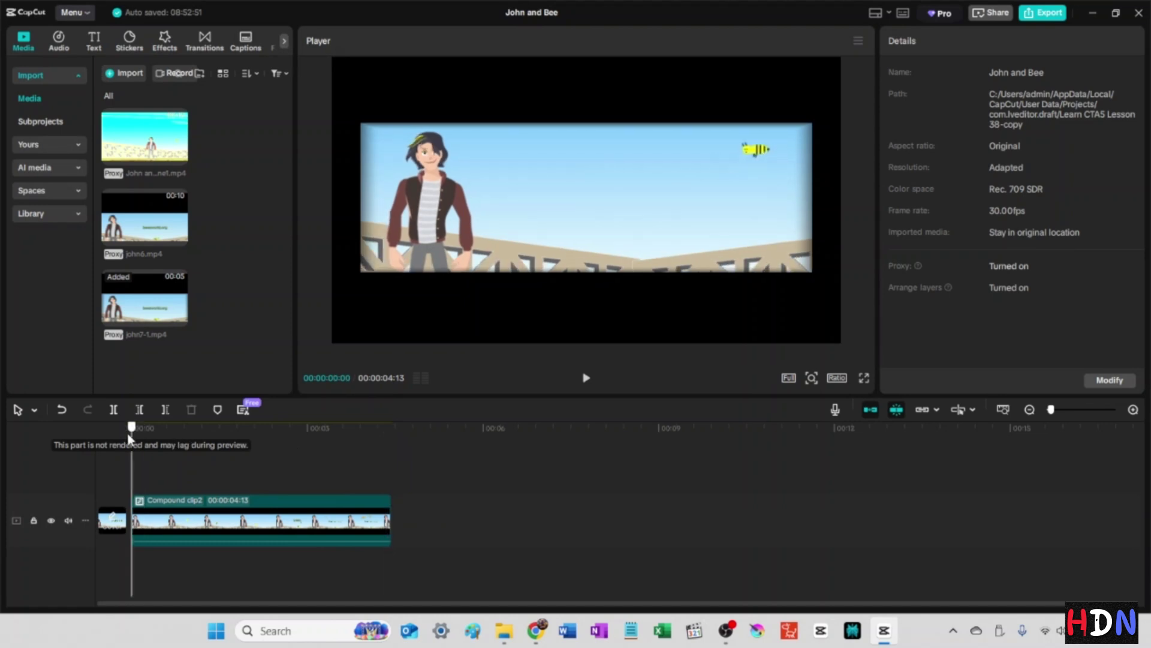
pyautogui.moveTo(313, 447); pyautogui.dragTo(281, 449)
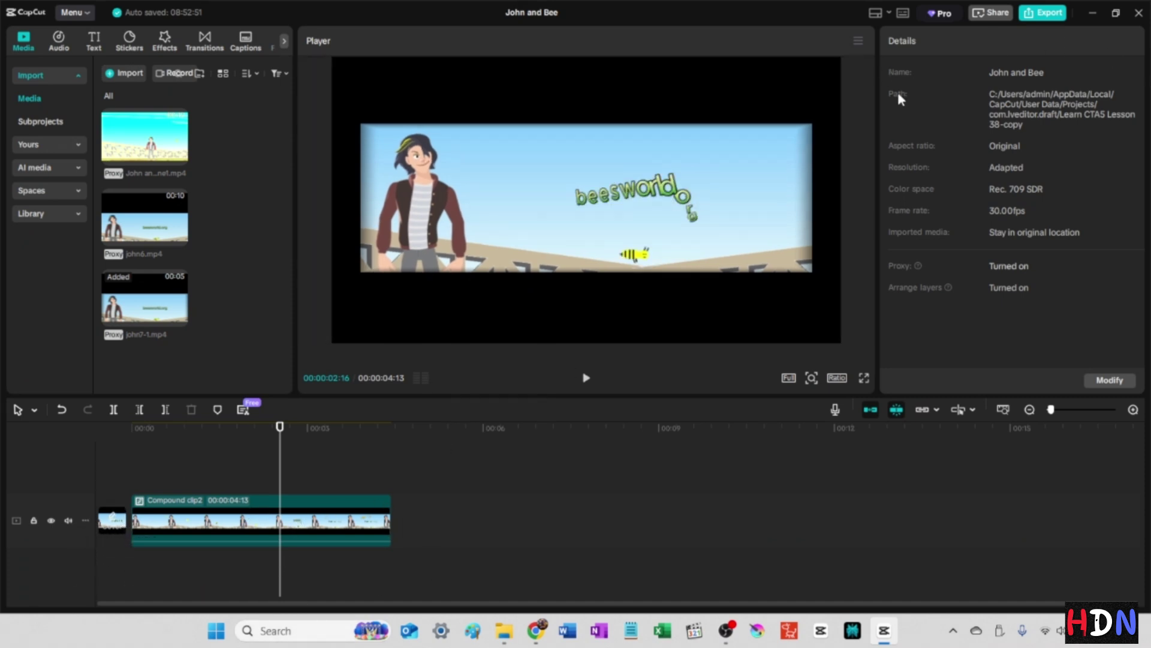
# Step: Export the project as John and Bee in 1080P, HEVC, mp4 at 30fps to the chosen folder
pyautogui.click(1044, 15)
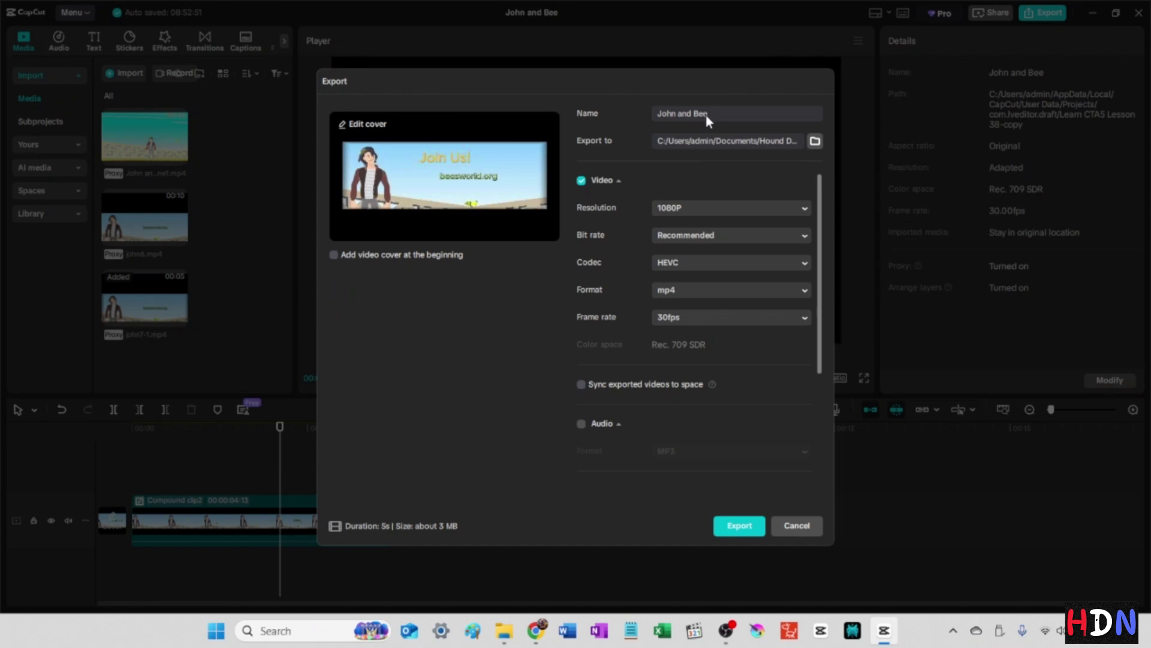
pyautogui.click(814, 140)
pyautogui.click(867, 509)
pyautogui.click(739, 525)
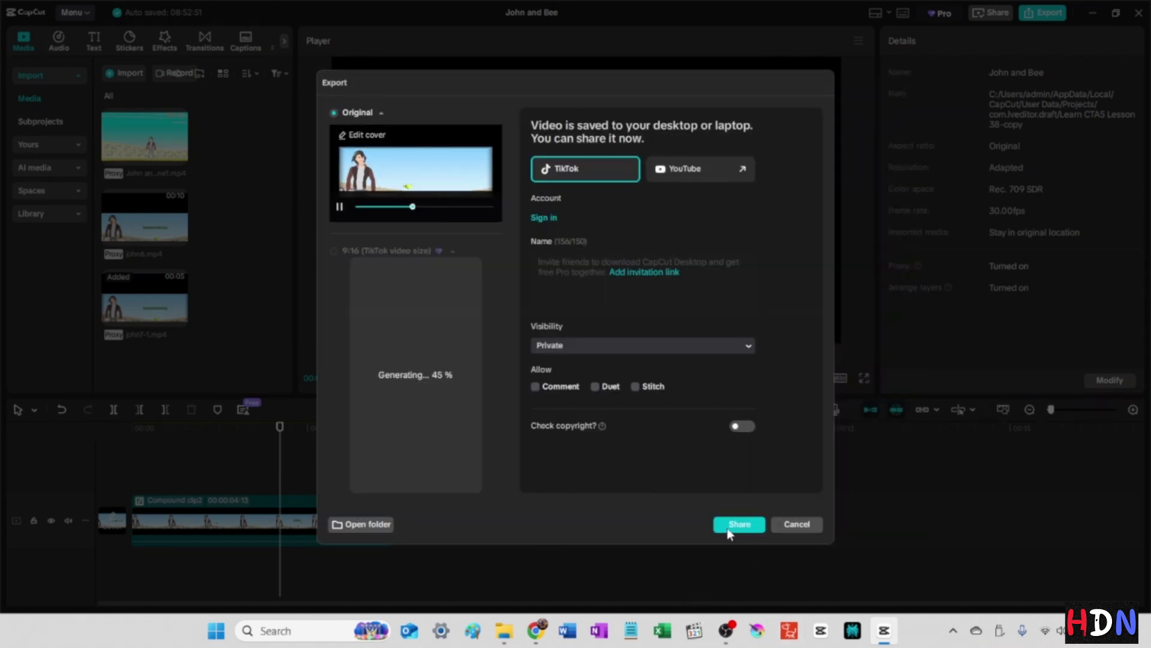
# Step: Open the export folder and view the John and Bee-Cover image in a maximized window at 100% zoom
pyautogui.click(372, 528)
pyautogui.click(302, 165)
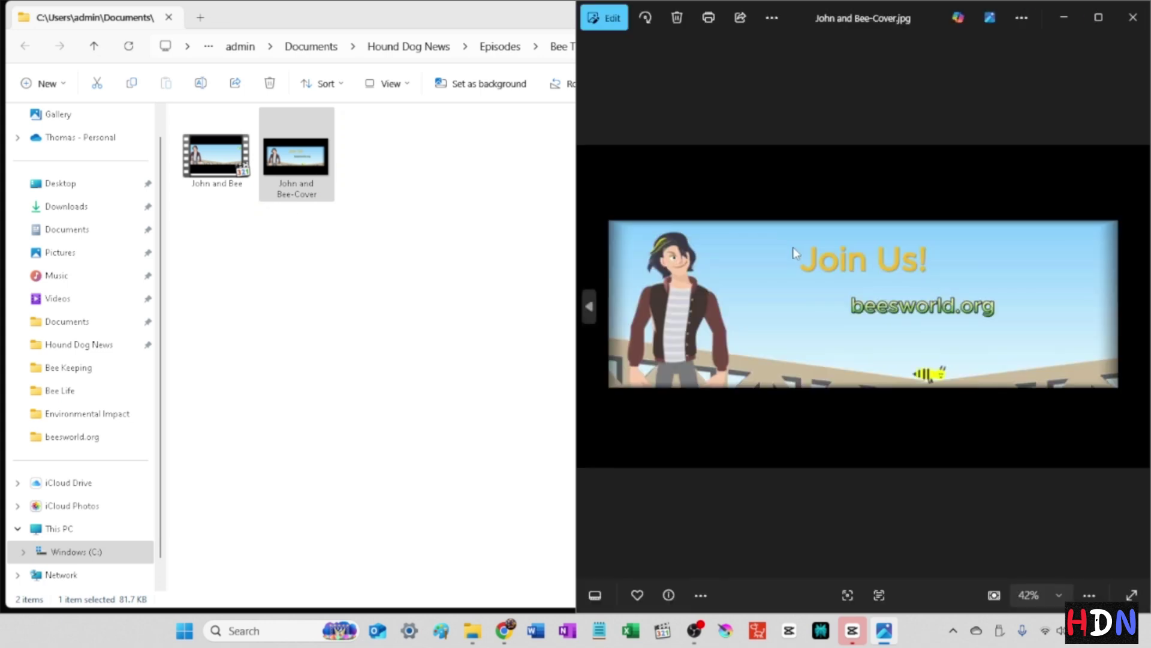
pyautogui.click(1099, 18)
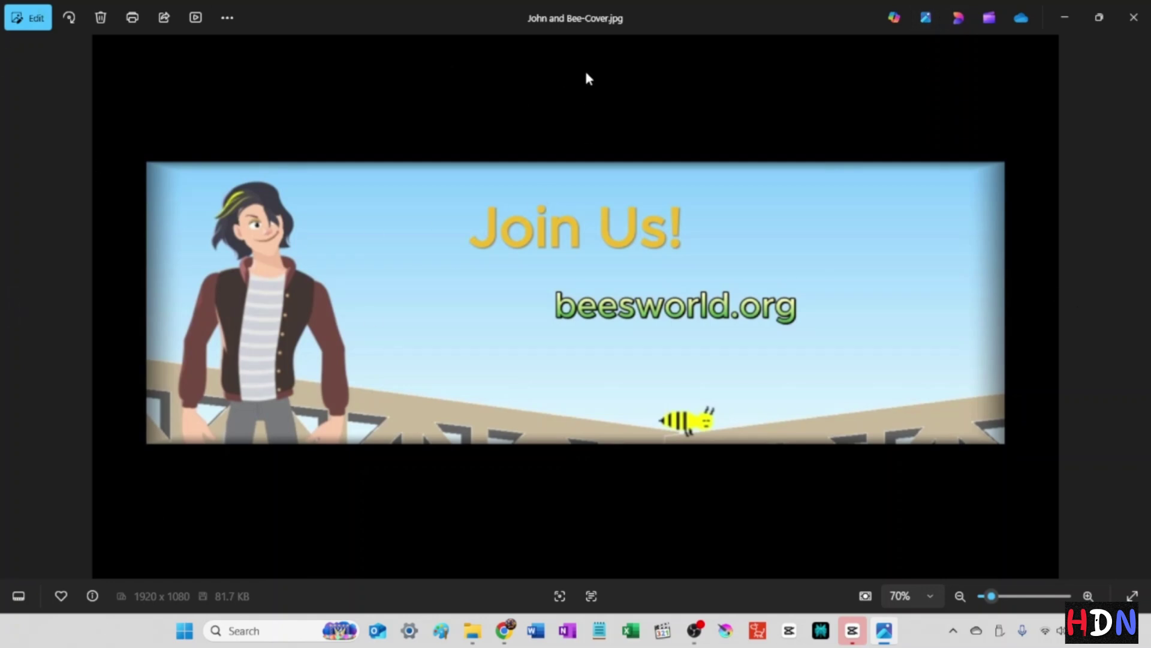
pyautogui.click(930, 596)
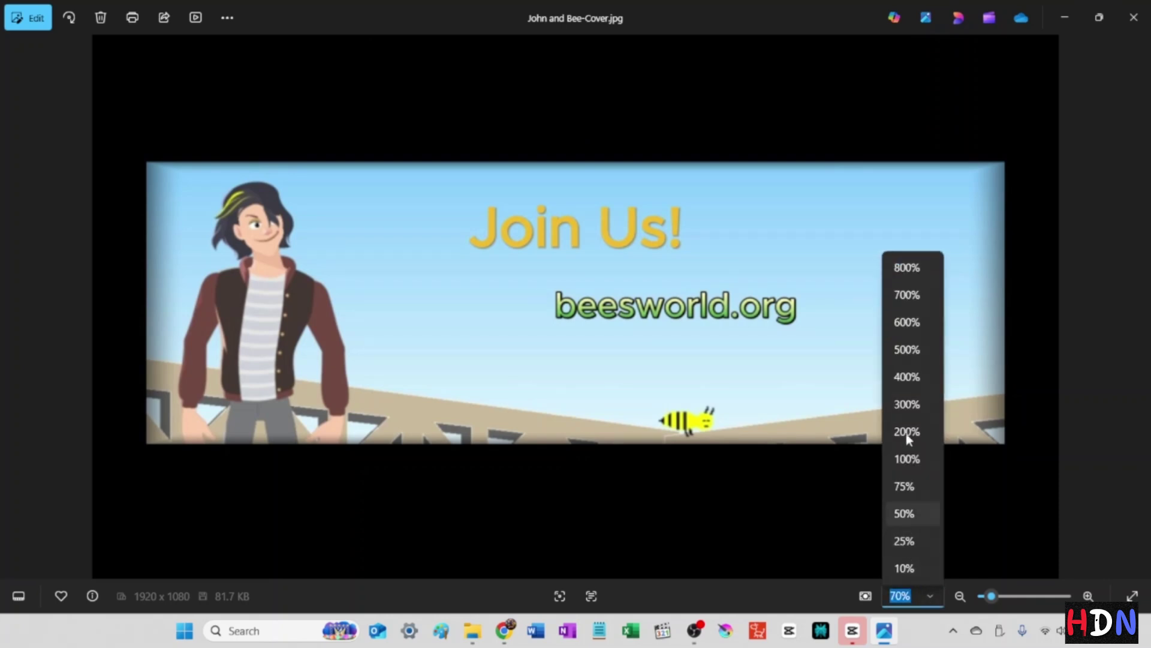
pyautogui.click(903, 461)
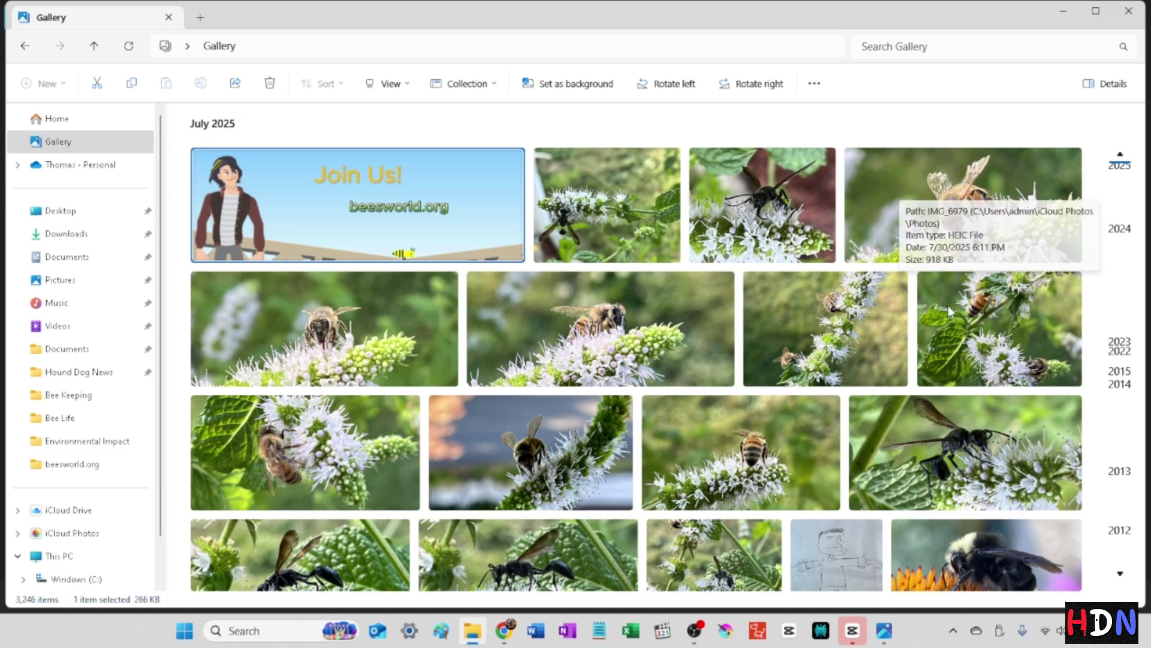
# Step: Look through the July 2025 pictures in the File Explorer Gallery and close the window
pyautogui.scroll(-1, 949, 310)
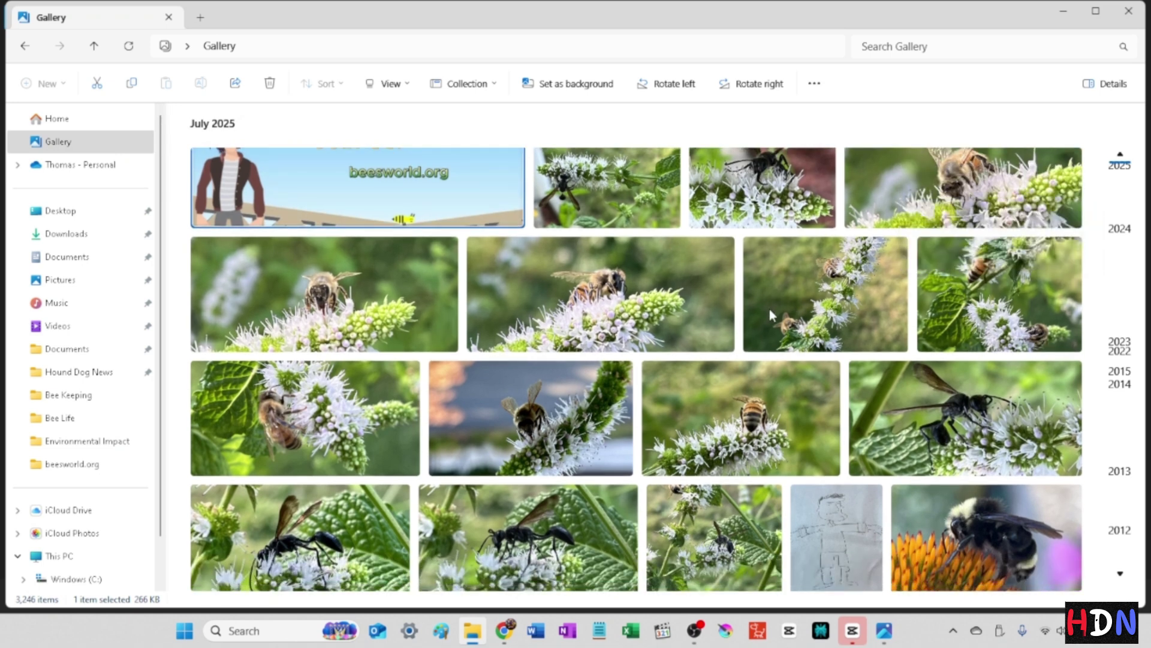
pyautogui.scroll(1, 768, 308)
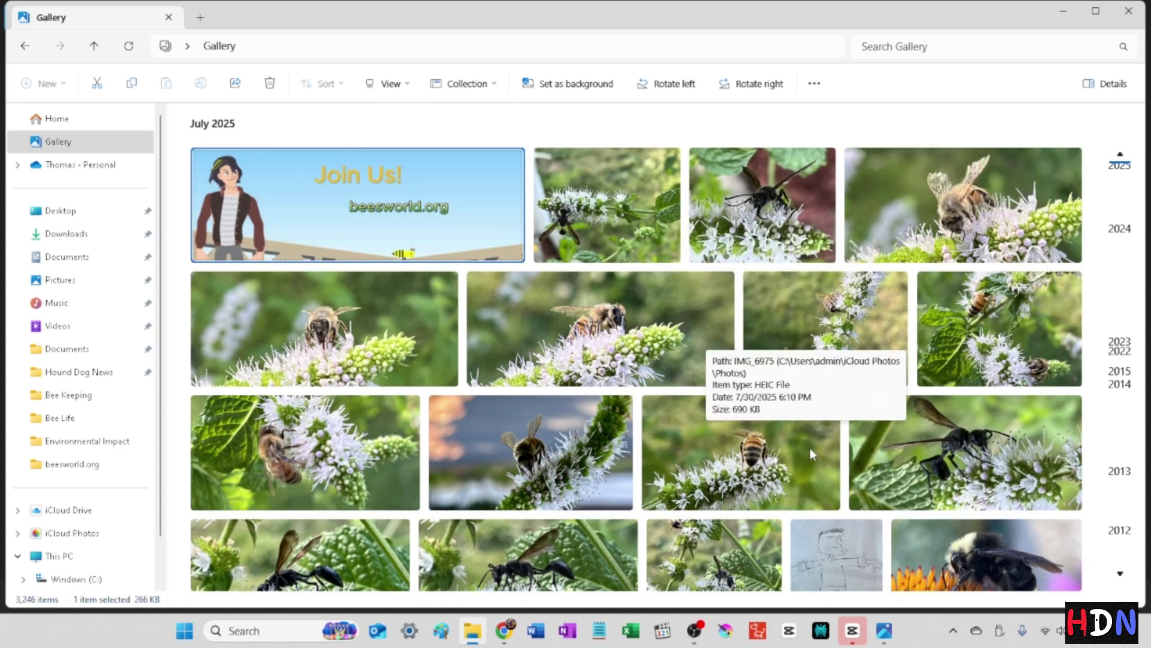
pyautogui.scroll(-3, 817, 446)
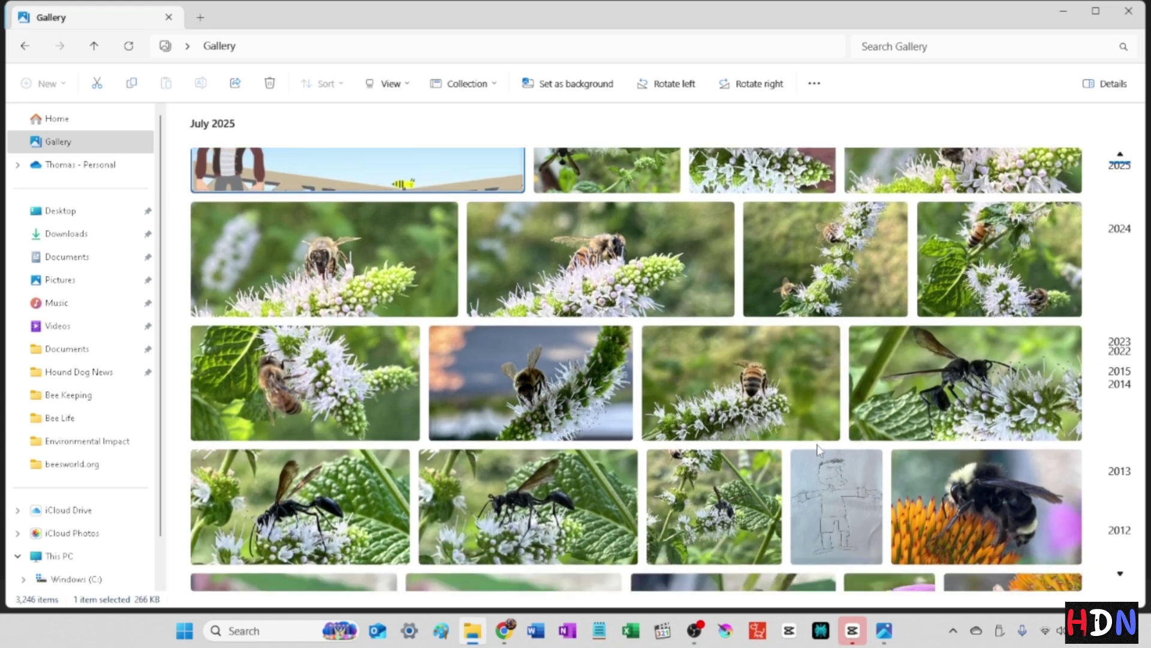
pyautogui.scroll(3, 815, 440)
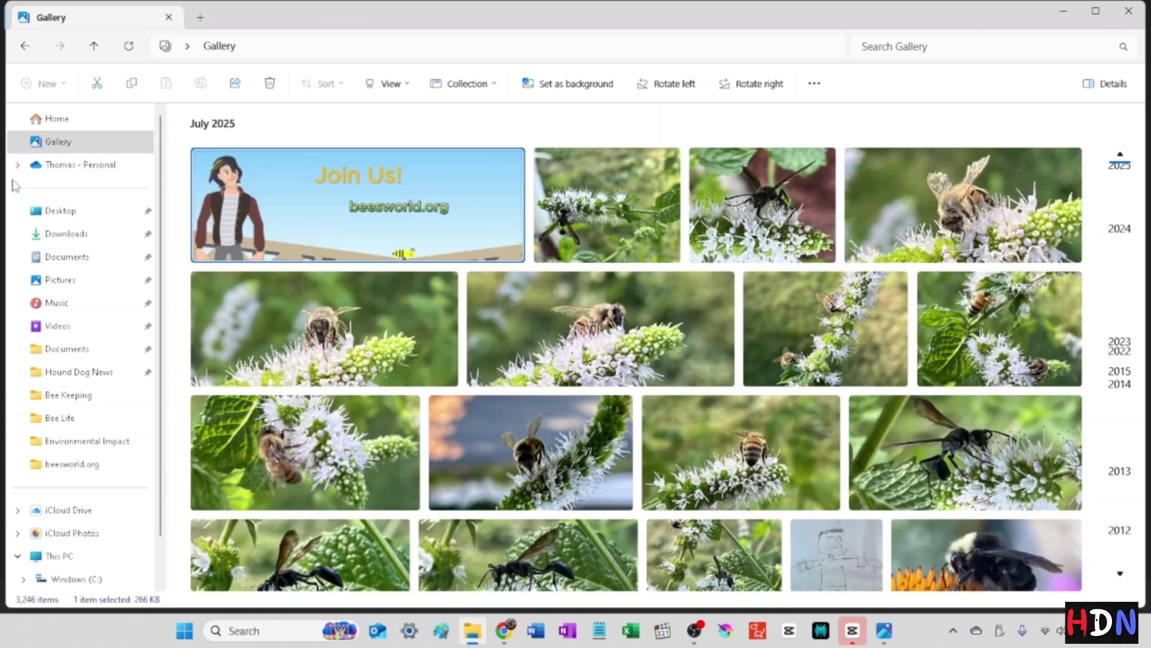
pyautogui.click(1128, 11)
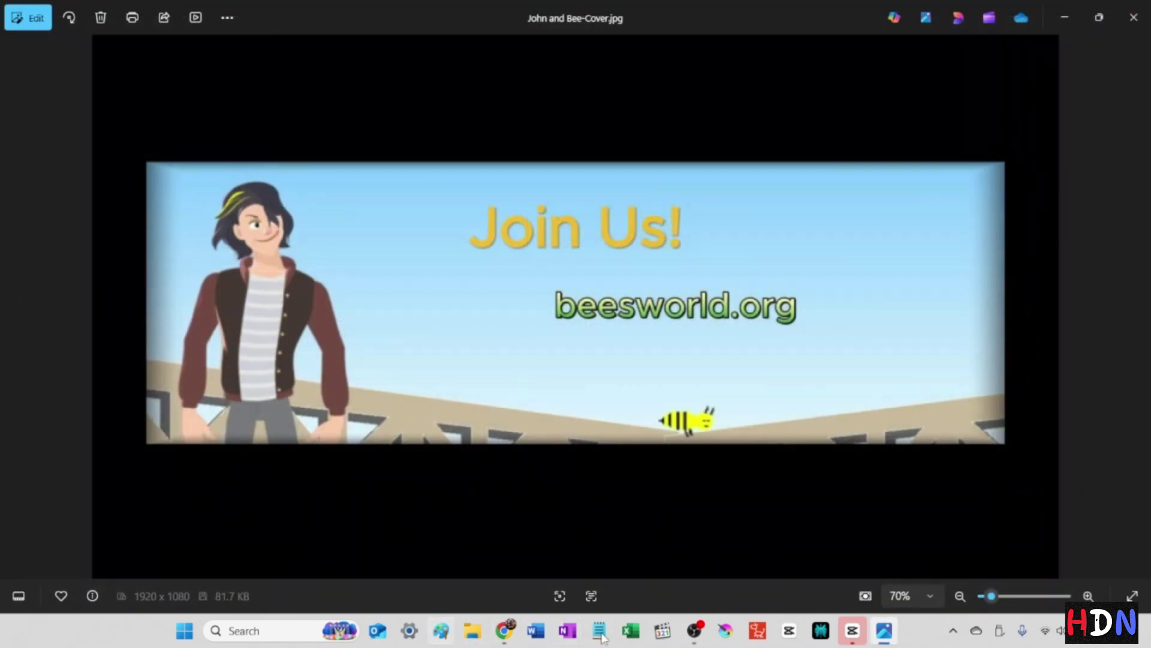
# Step: Open a new File Explorer window
pyautogui.click(473, 631)
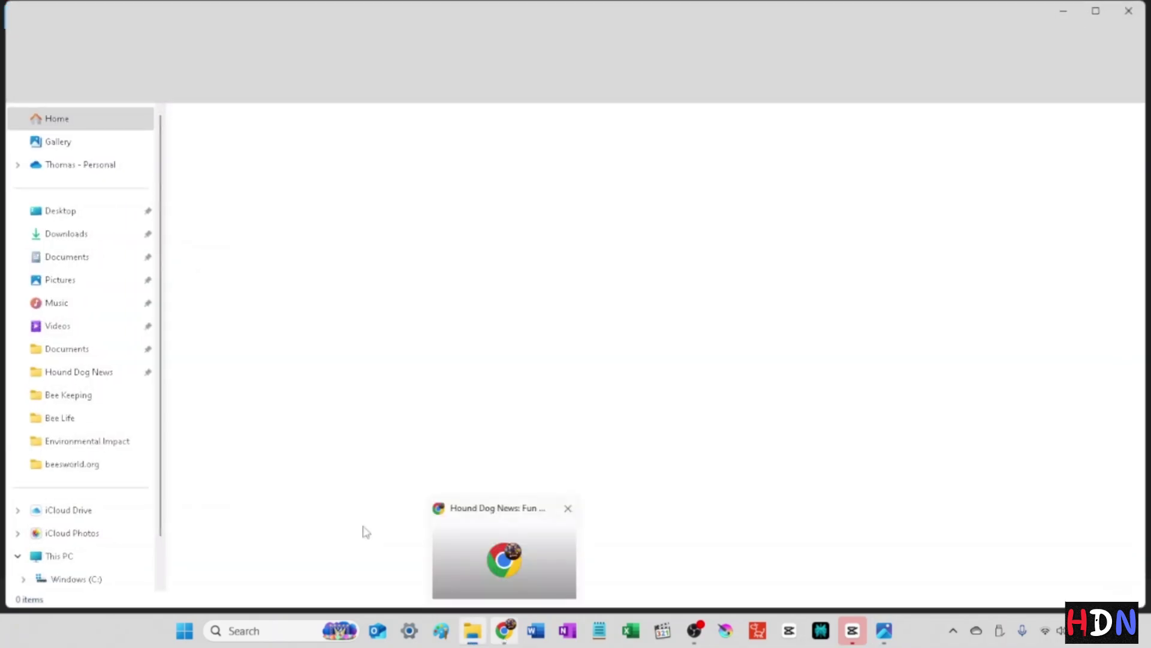